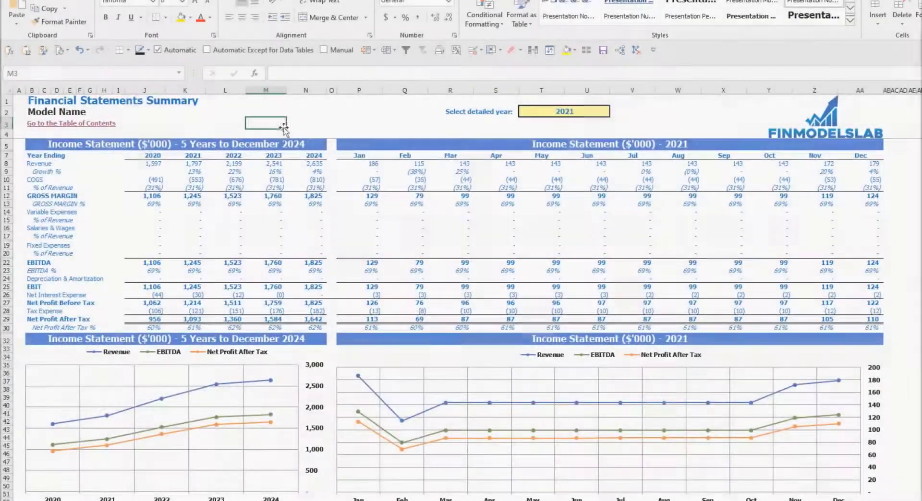
- Set the detailed year of the Financial Statements Summary to 2022 and highlight the monthly income statement figures
scroll(159, 303, "down", 20)
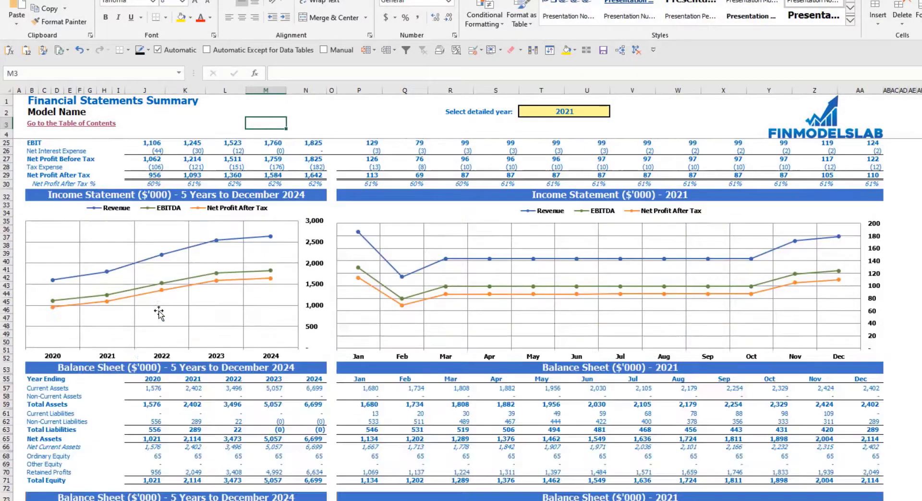
scroll(182, 294, "up", 20)
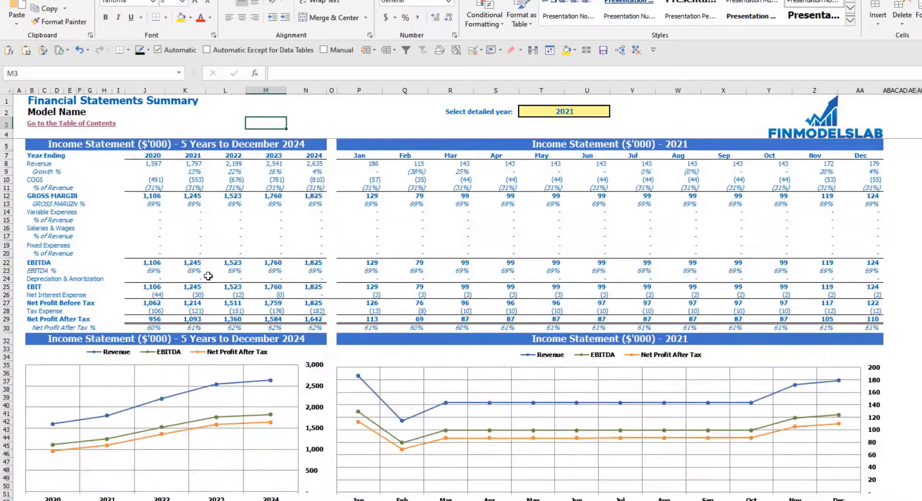
left_click(74, 351)
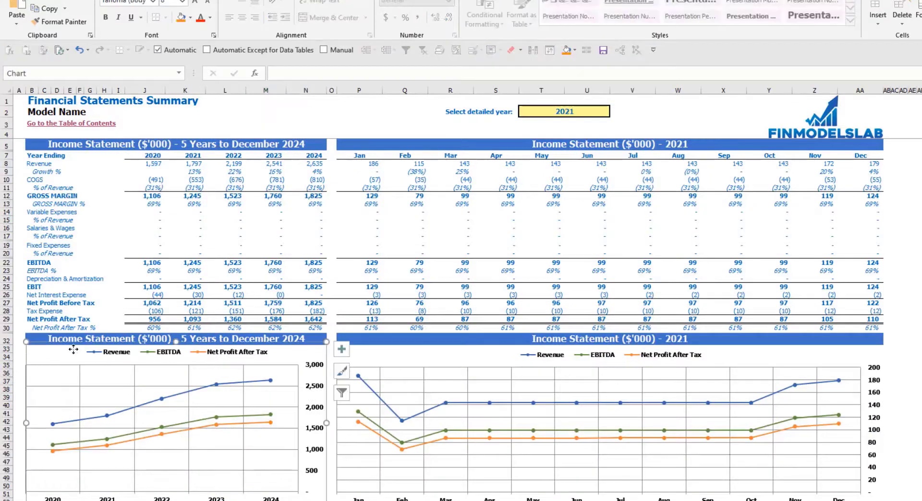
left_click(348, 116)
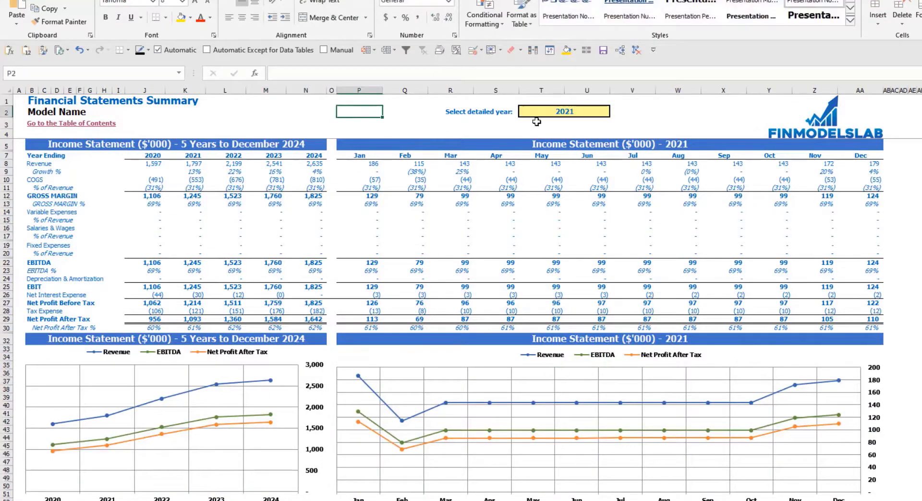
left_click(577, 111)
left_click(615, 112)
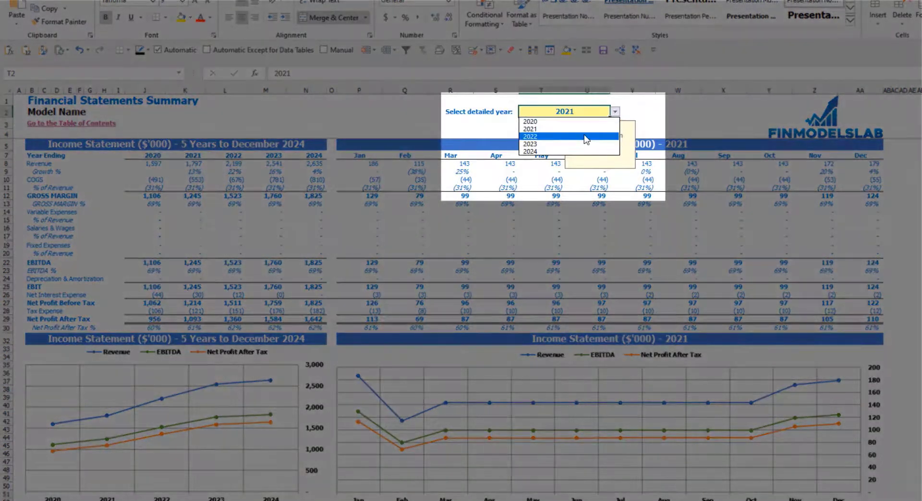
left_click(596, 137)
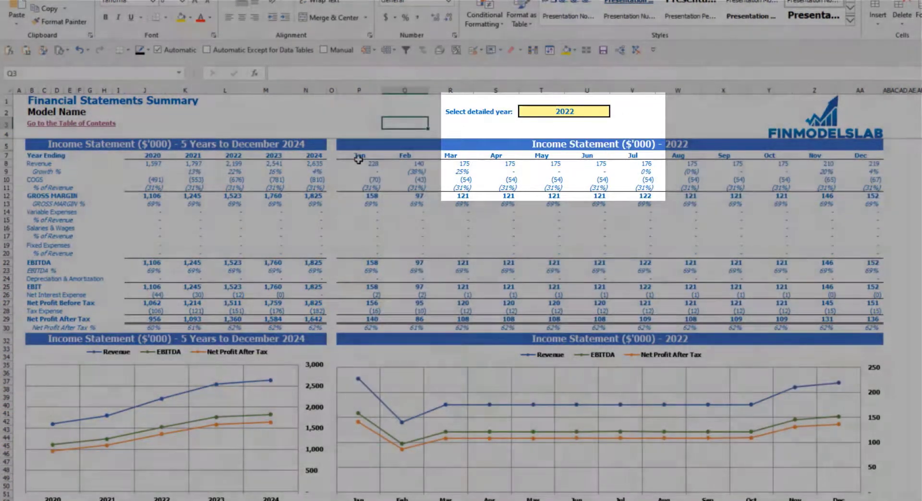
left_click_drag(365, 163, 866, 326)
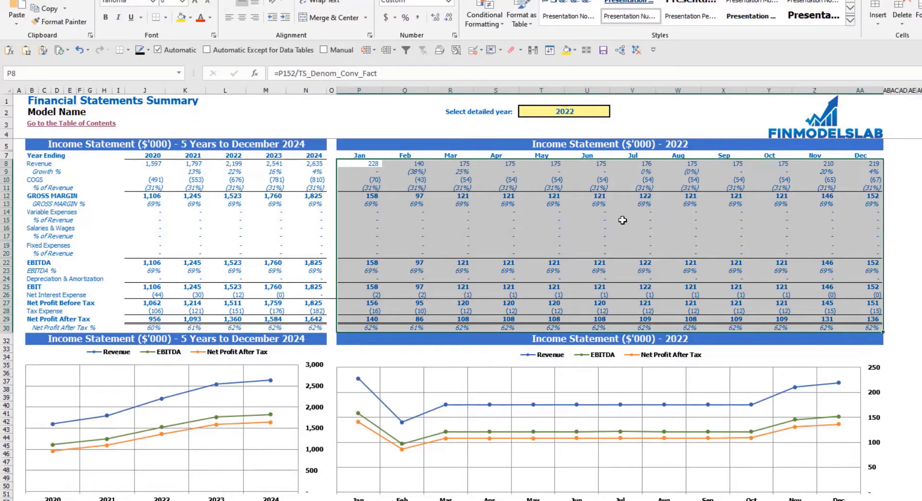
left_click(918, 295)
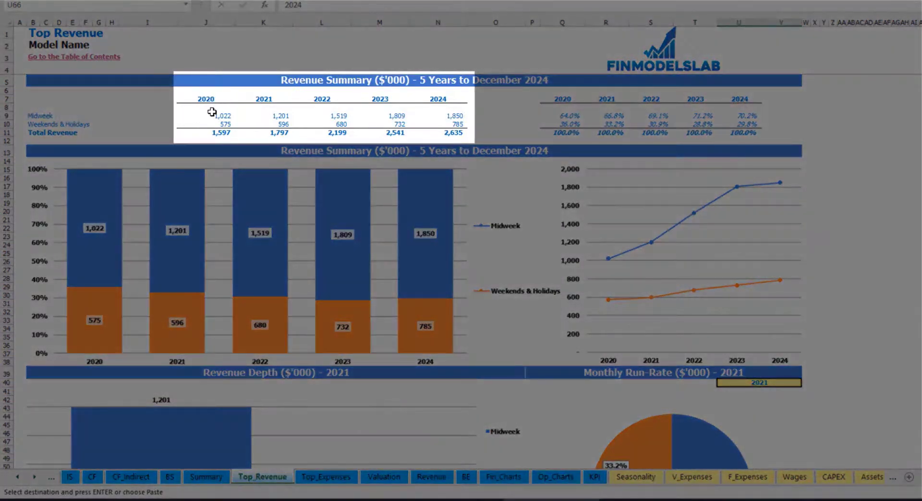
- Highlight the five-year revenue amounts and percentage shares, and set the year for the Revenue Depth and Monthly Run-Rate charts to 2022
left_click_drag(213, 113, 458, 133)
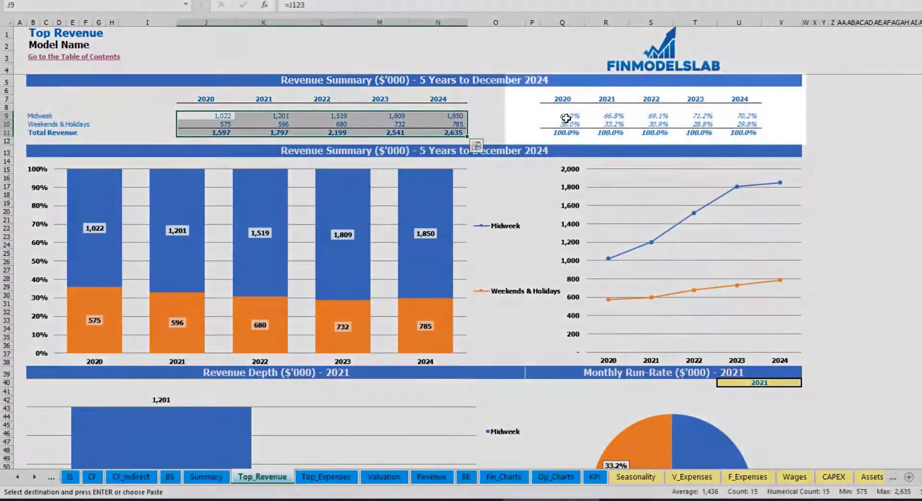
left_click_drag(566, 118, 747, 133)
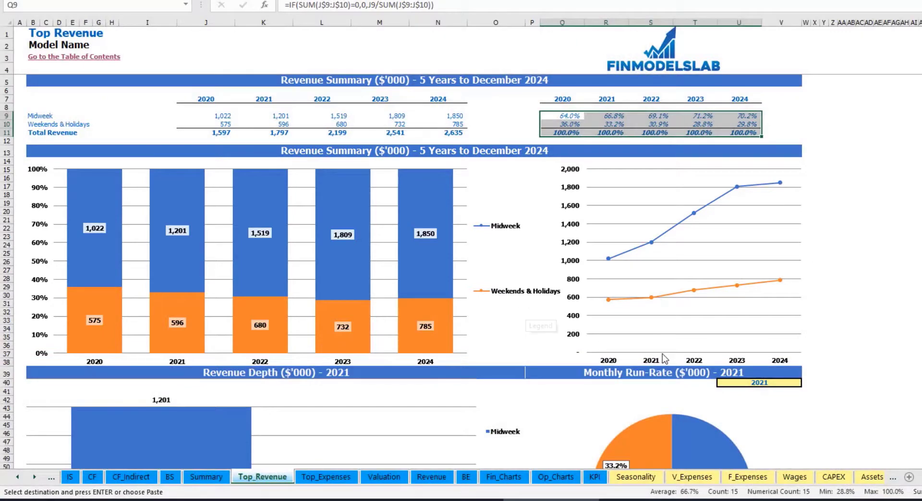
scroll(739, 272, "down", 7)
left_click(797, 208)
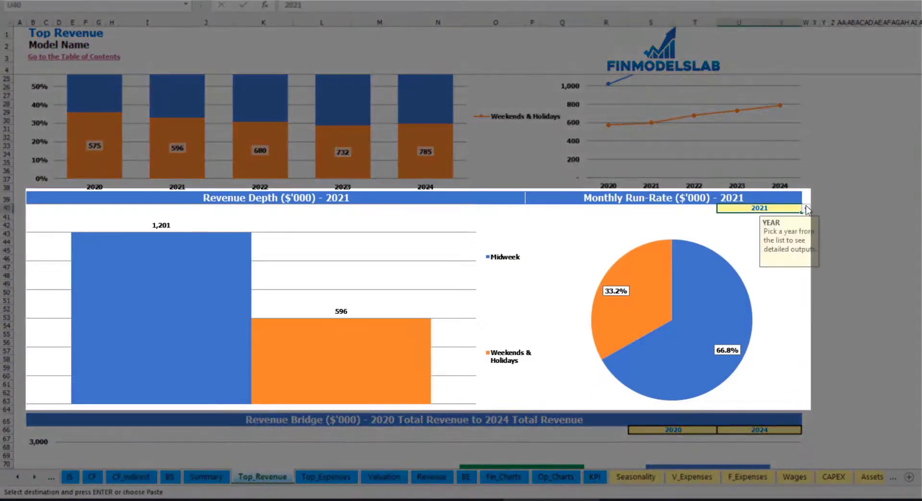
left_click(806, 209)
left_click(751, 231)
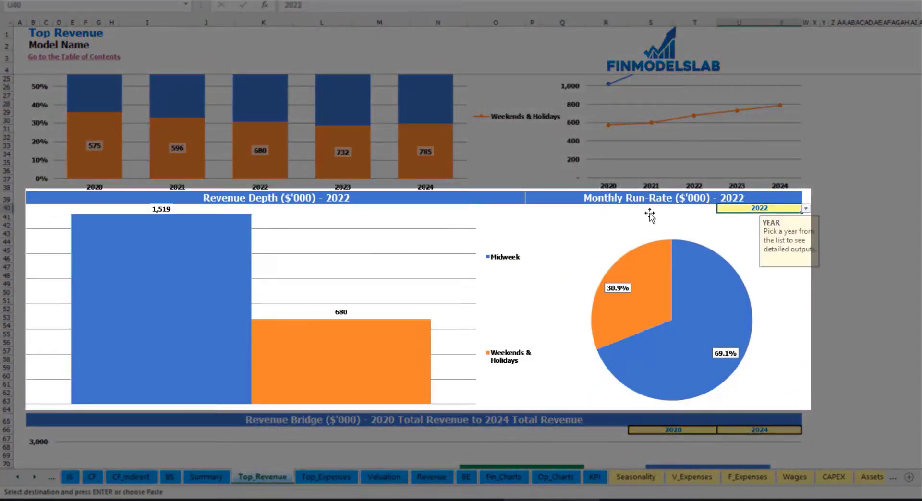
left_click(605, 199)
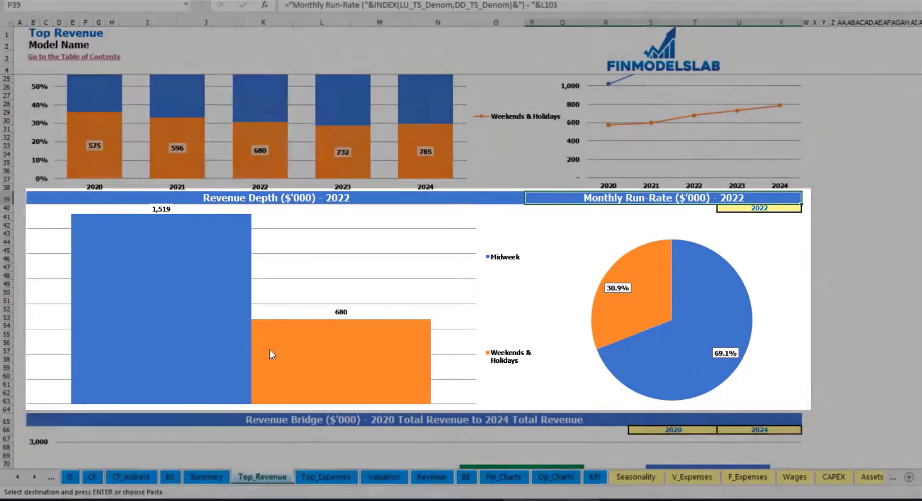
- Set the first year of the Revenue Bridge chart to 2021 and choose a different last year for it
mouse_move(277, 342)
scroll(277, 342, "down", 10)
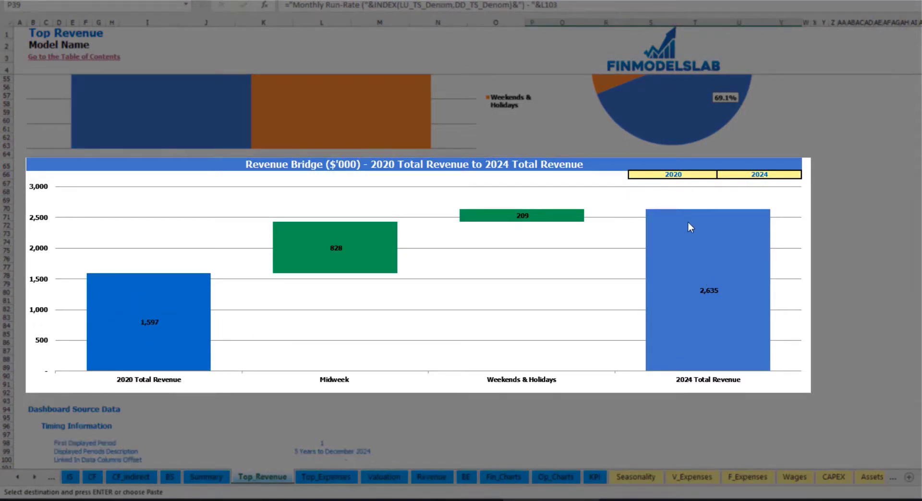
left_click(711, 174)
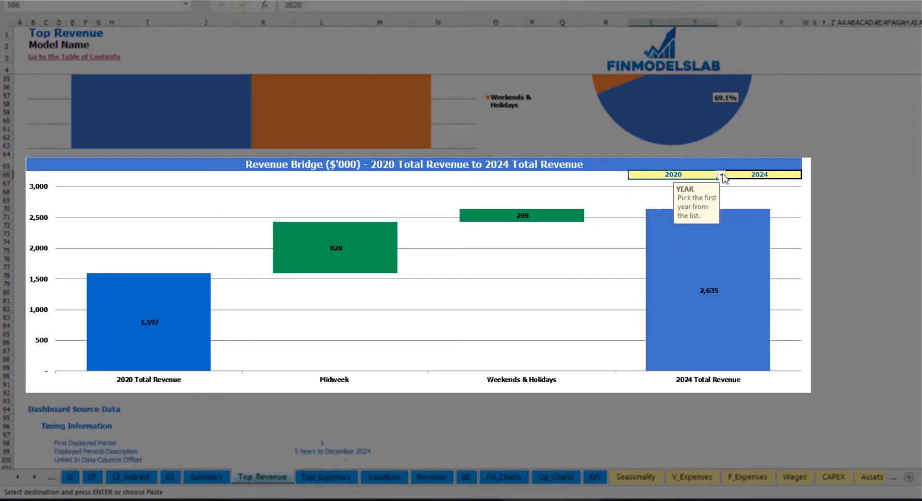
left_click(721, 175)
left_click(703, 191)
left_click(806, 175)
left_click(799, 175)
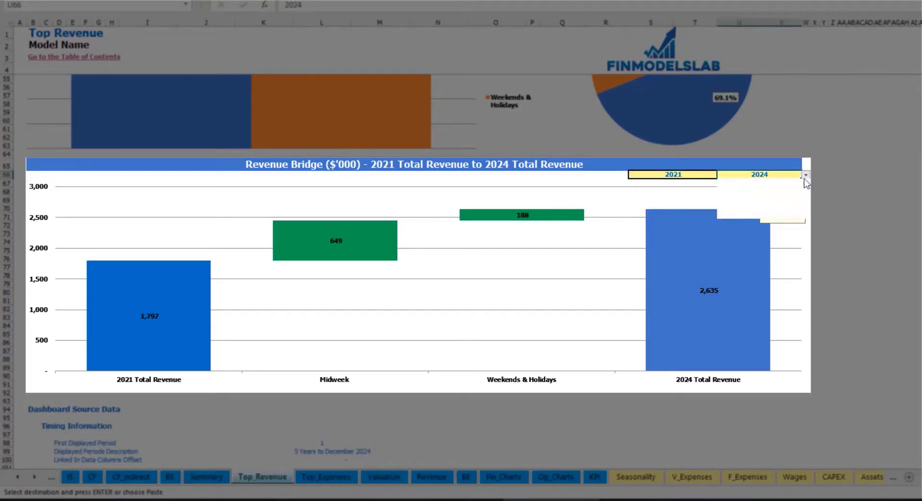
left_click(806, 176)
left_click(778, 207)
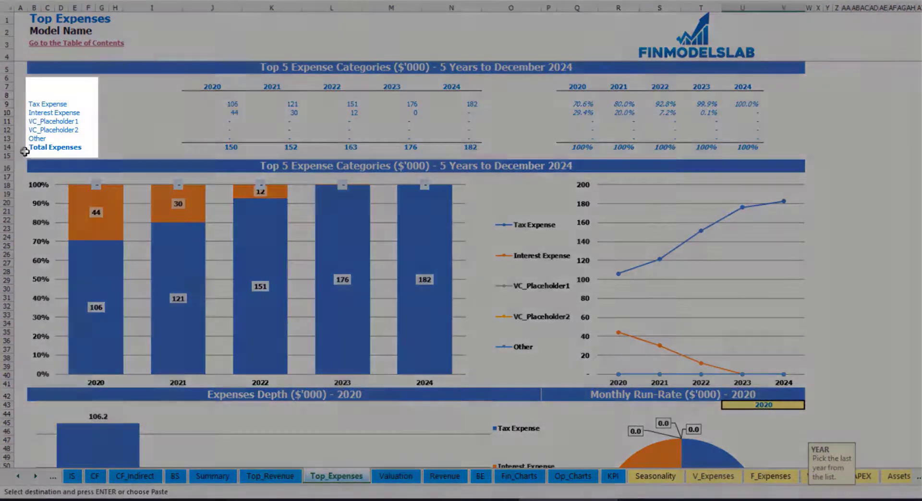
- Highlight the top four expense category labels, from Tax Expense to VC_Placeholder2, and select the Other category on the Top Expenses sheet
left_click_drag(30, 104, 31, 129)
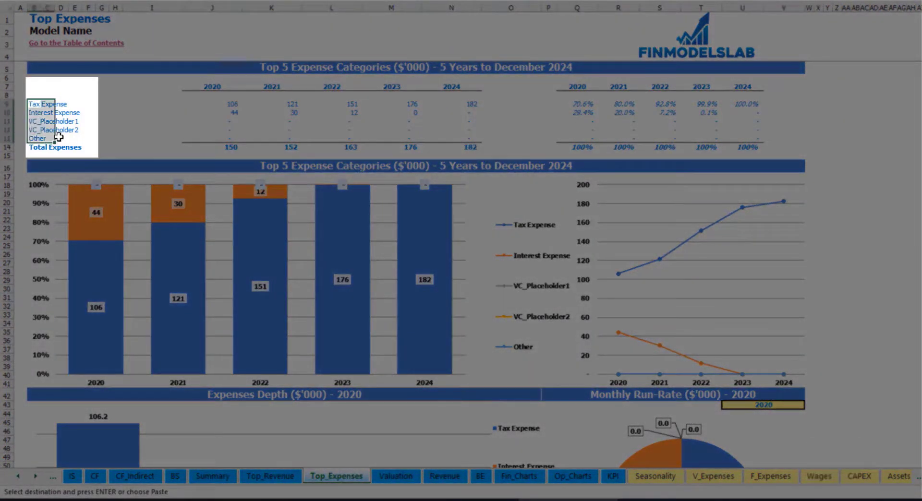
key("ctrl+v")
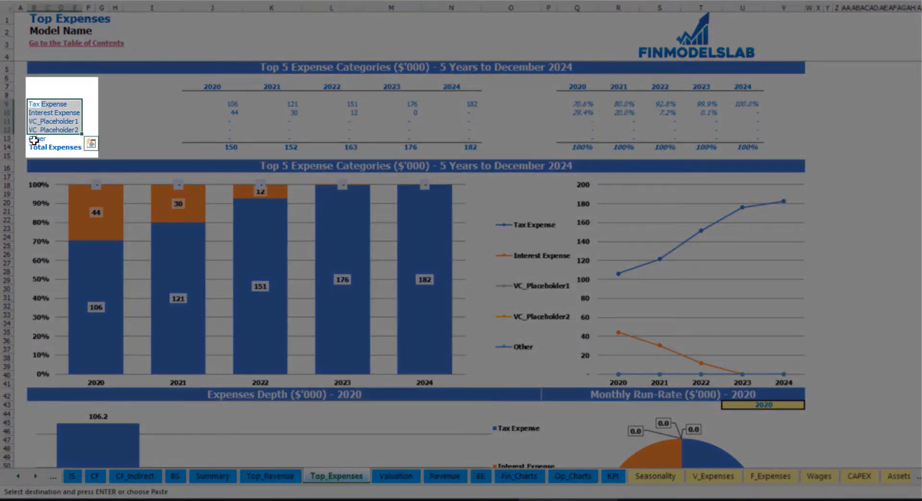
left_click(31, 139)
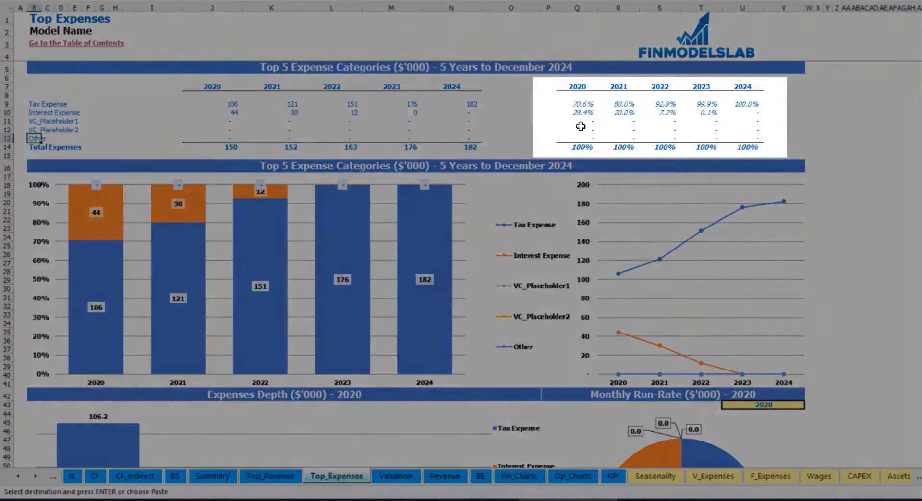
- Set the year for the Expenses Depth and Monthly Run-Rate charts to 2022 and bring the Expenses Bridge chart into view
scroll(341, 174, "down", 3)
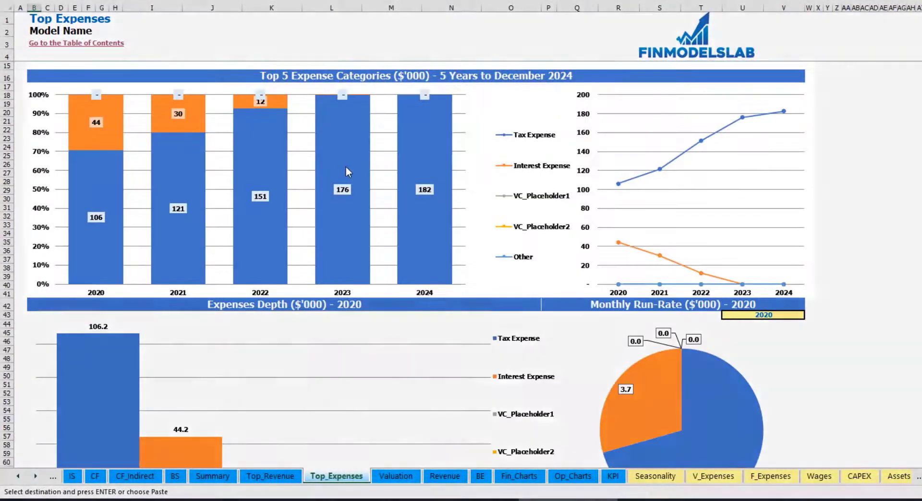
scroll(288, 187, "down", 3)
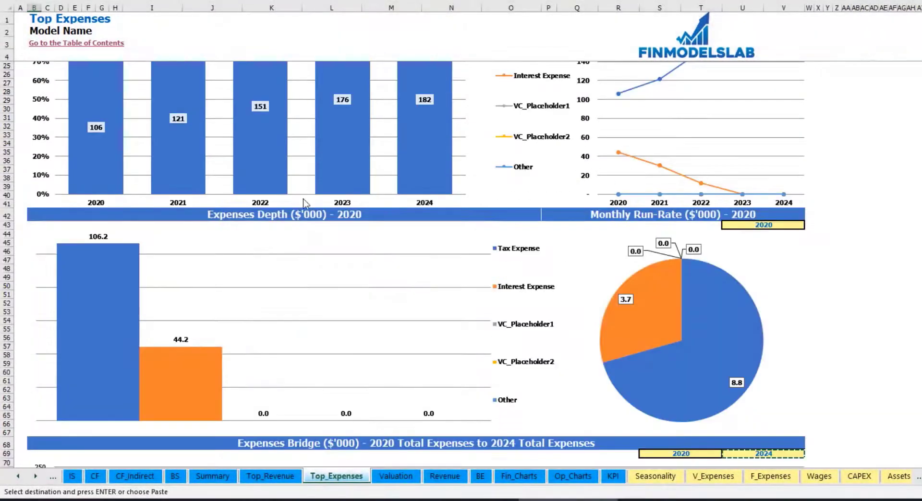
scroll(326, 242, "down", 3)
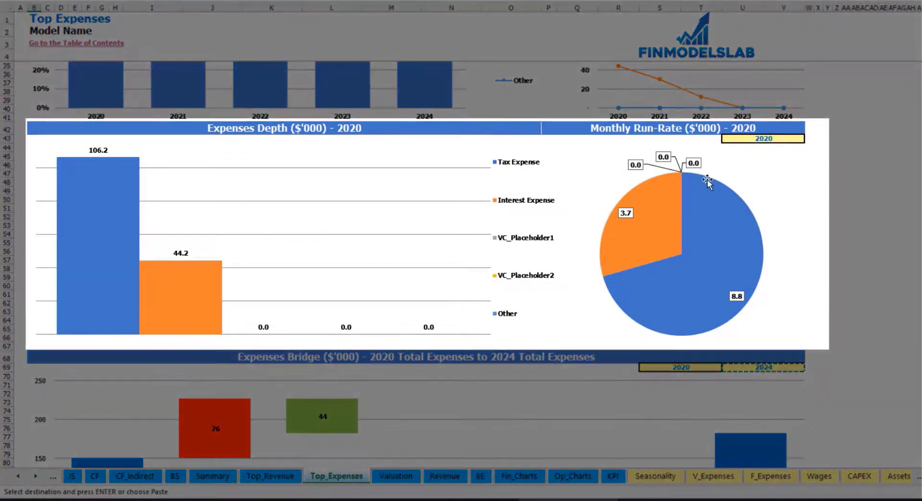
left_click(791, 138)
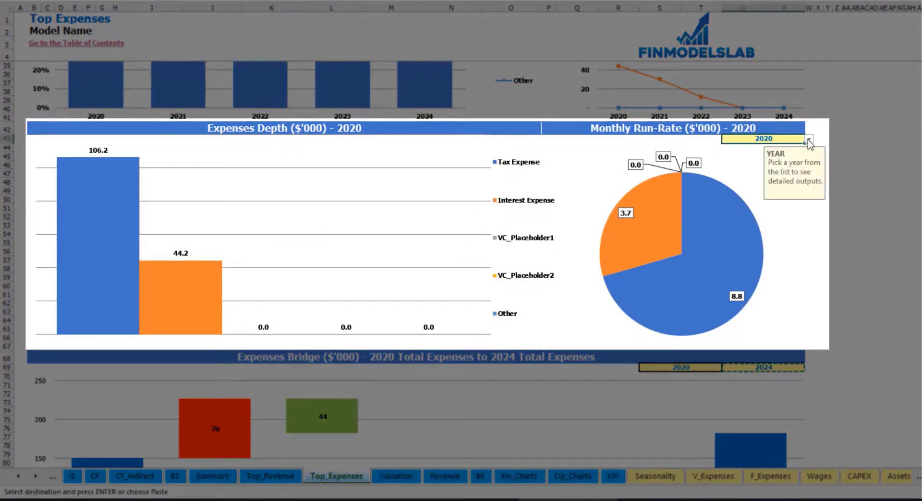
left_click(808, 140)
left_click(768, 162)
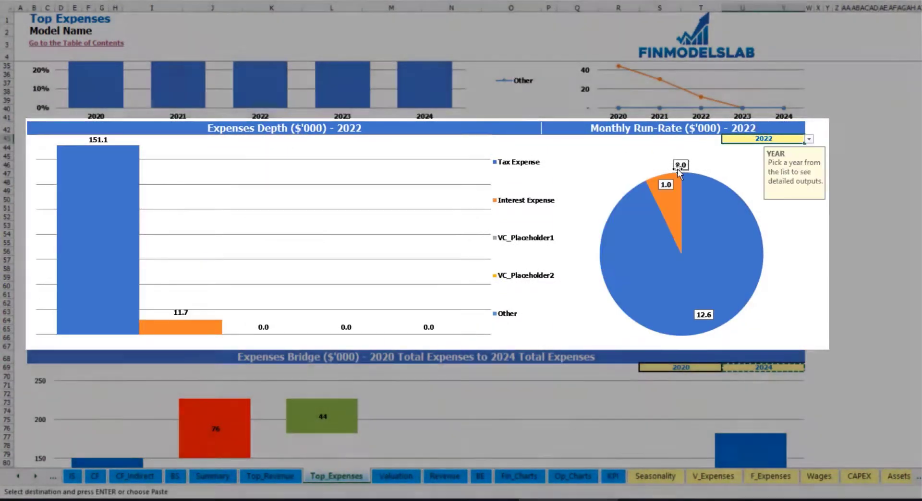
scroll(469, 286, "down", 7)
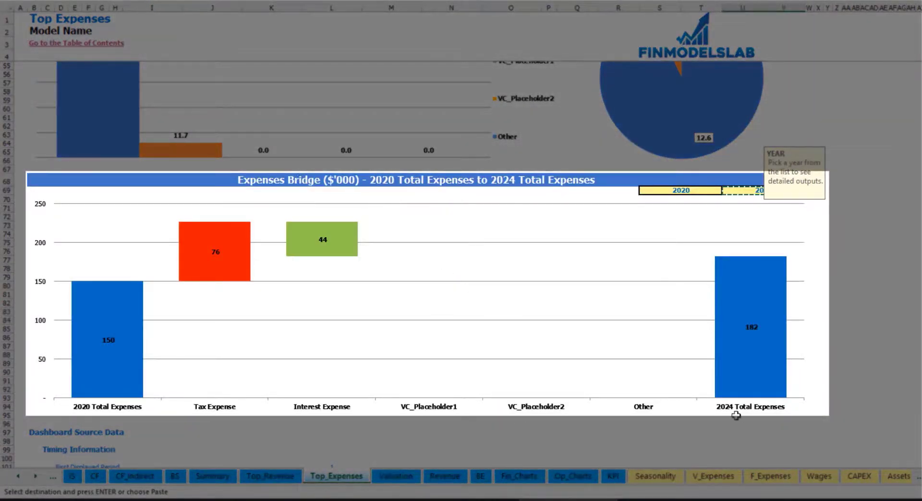
left_click(856, 243)
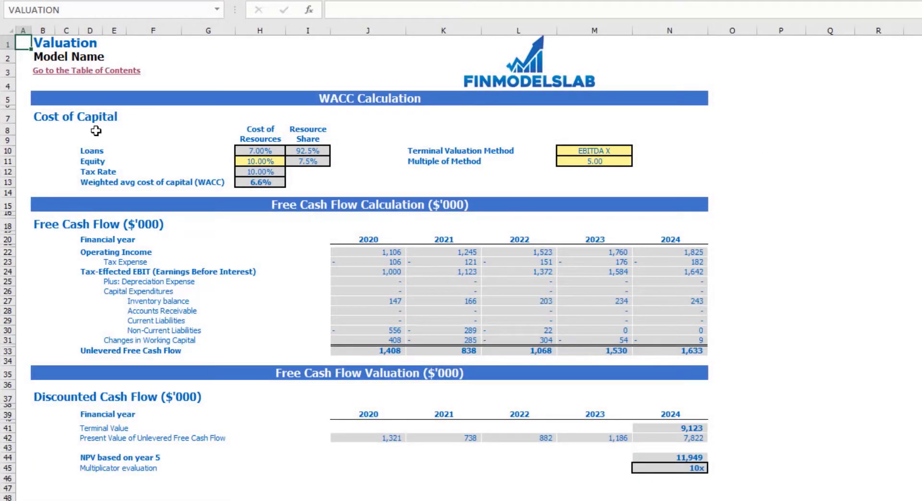
- Select the equity cost of resources and highlight the Unlevered Free Cash Flow row on the Valuation sheet
left_click(246, 163)
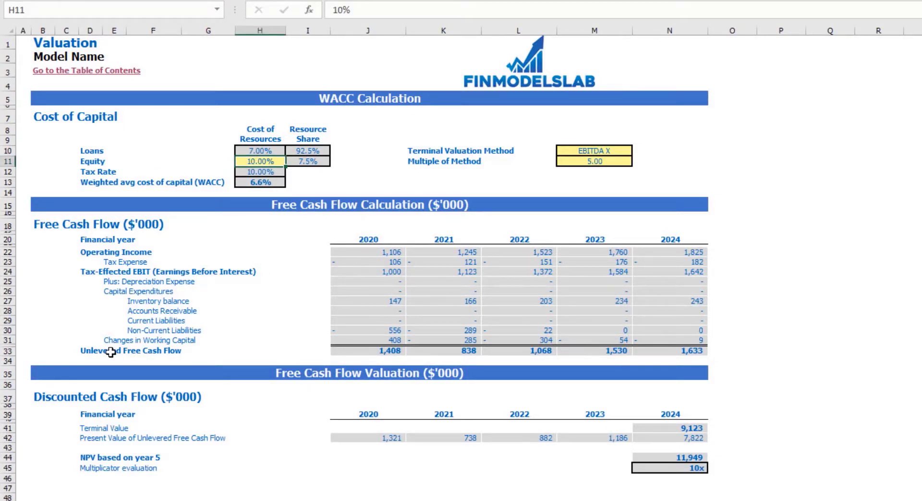
left_click_drag(92, 353, 656, 352)
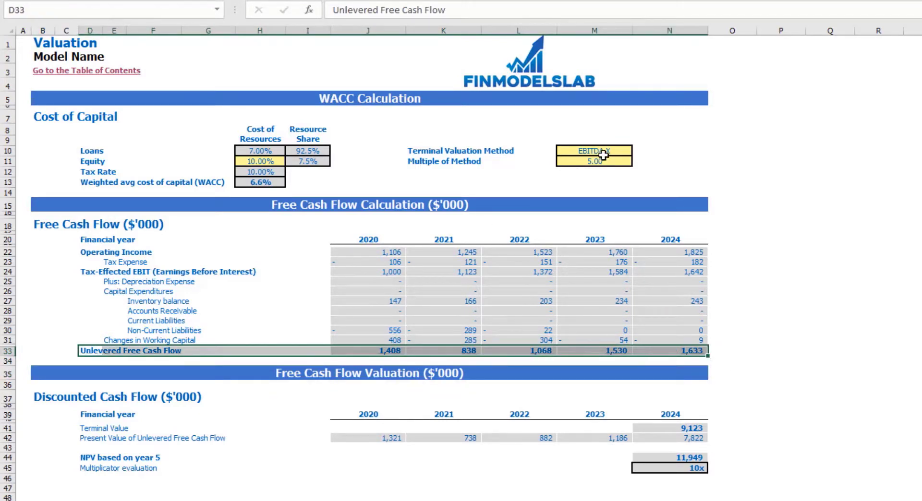
- Set the terminal valuation method to Revenue X with a multiple of 50, and highlight the NPV and multiplicator evaluation rows
left_click(621, 150)
left_click(637, 150)
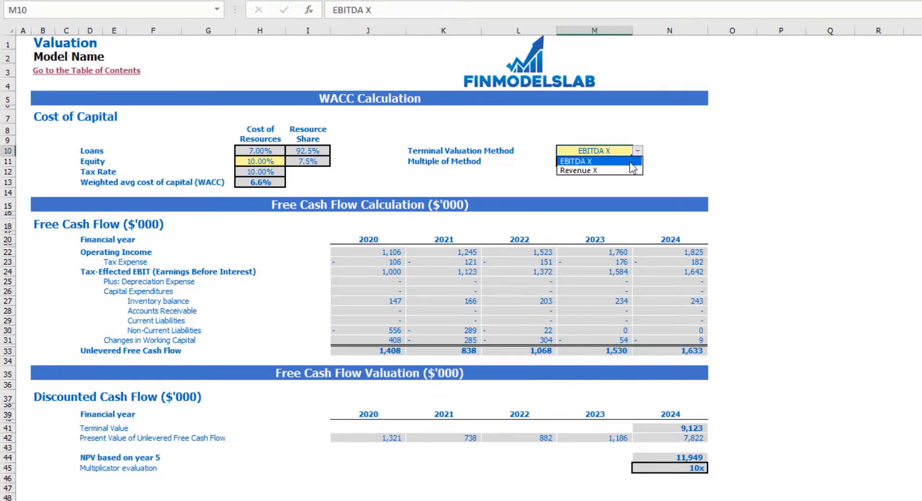
left_click(579, 171)
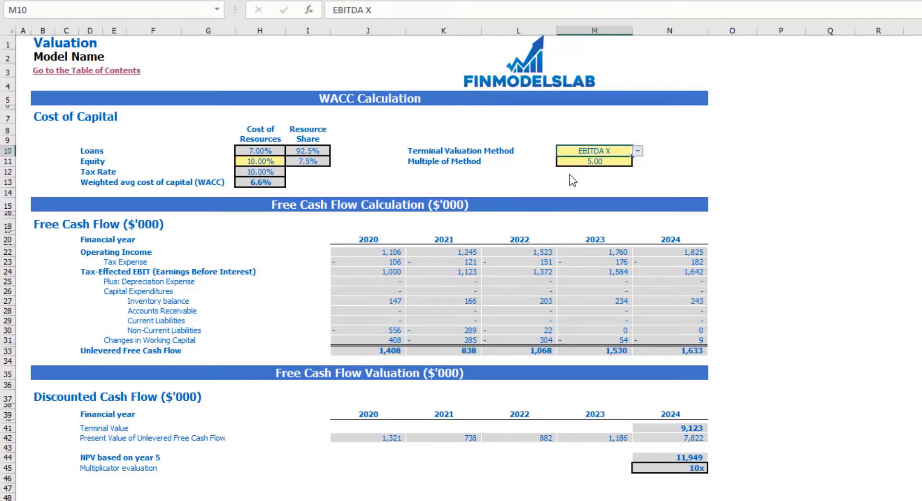
left_click(601, 163)
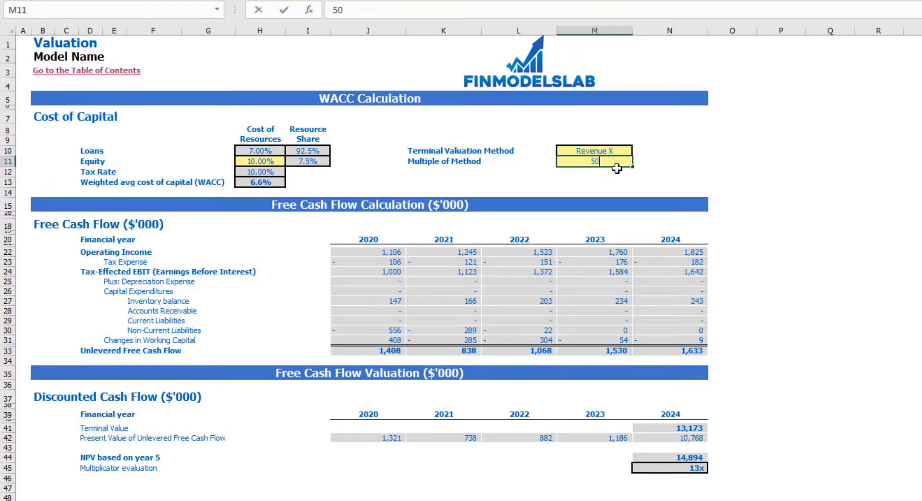
key("Return")
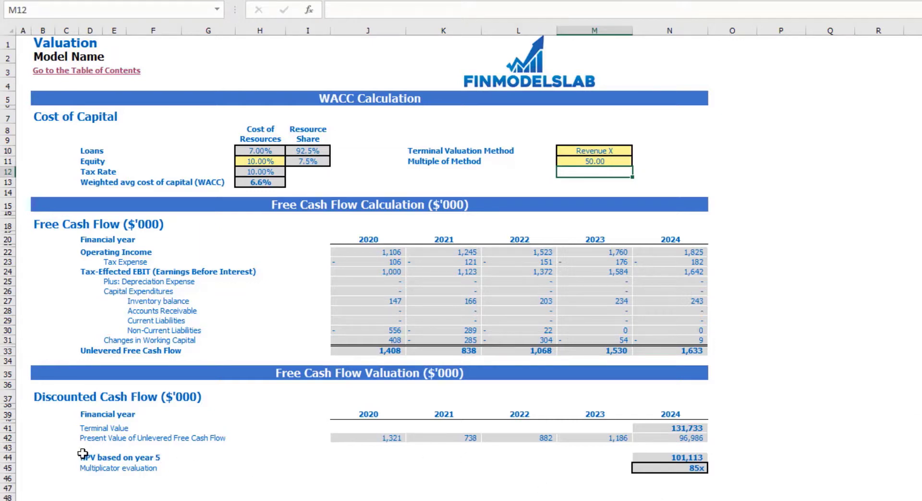
left_click_drag(83, 453, 689, 461)
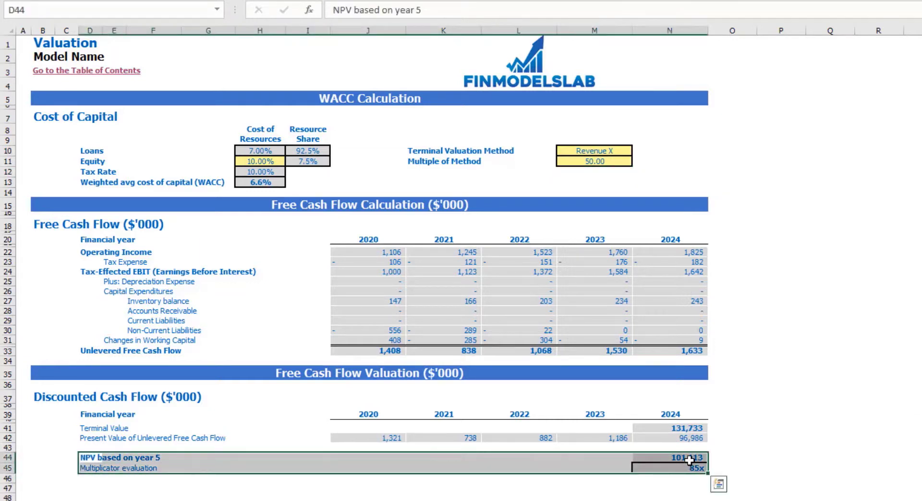
left_click(89, 465)
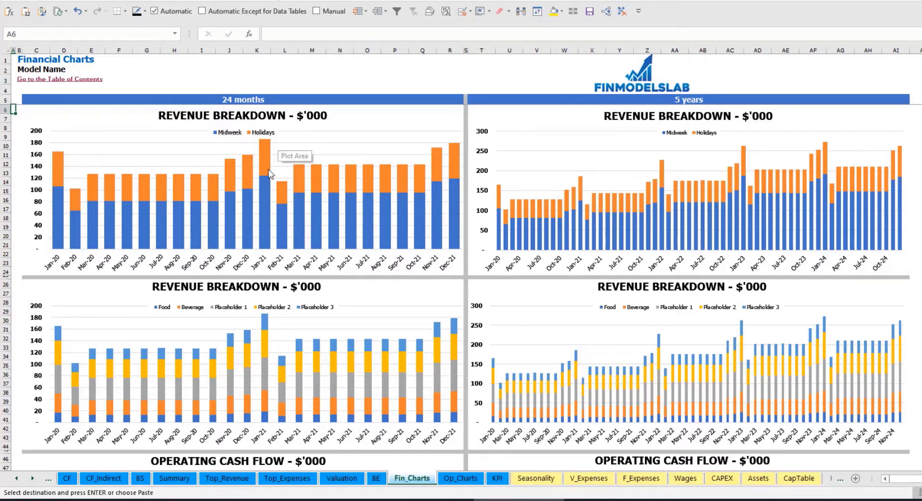
- Review the 24-month and 5-year charts on the Financial Charts sheet, from the revenue breakdown down past EBIT
scroll(272, 180, "down", 3)
scroll(274, 187, "down", 3)
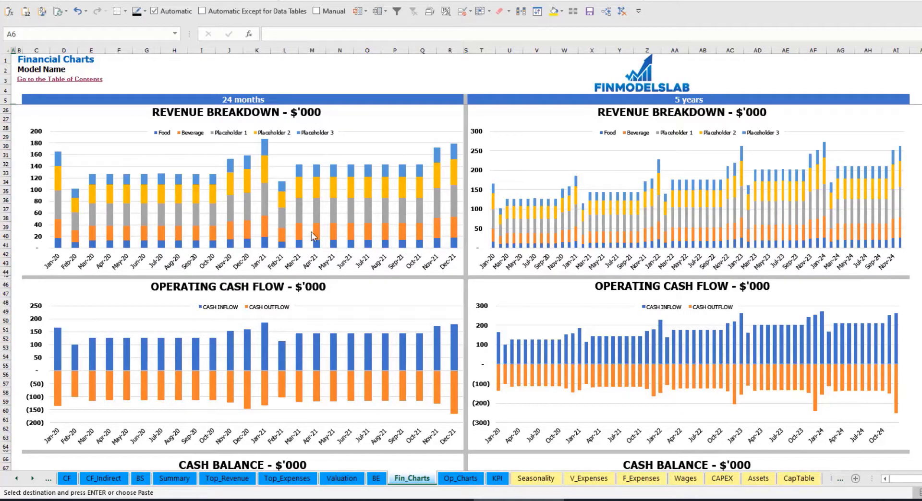
scroll(307, 240, "down", 3)
scroll(308, 245, "down", 3)
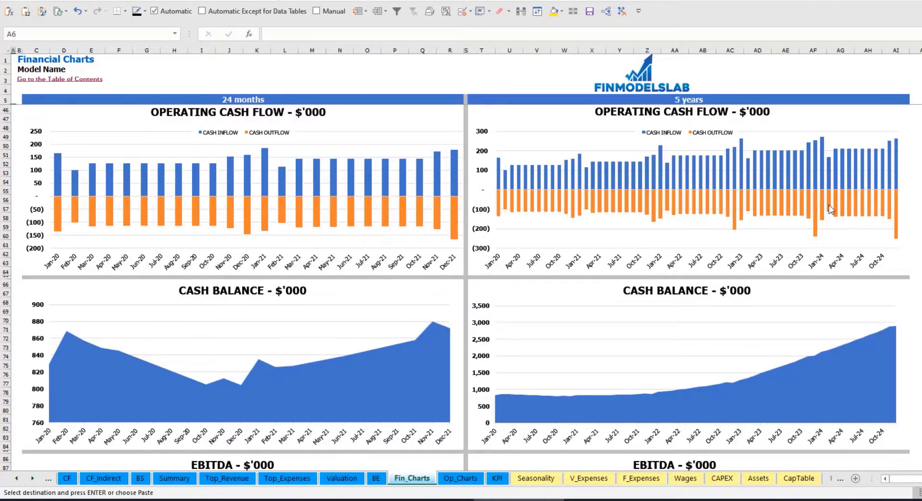
scroll(272, 251, "down", 6)
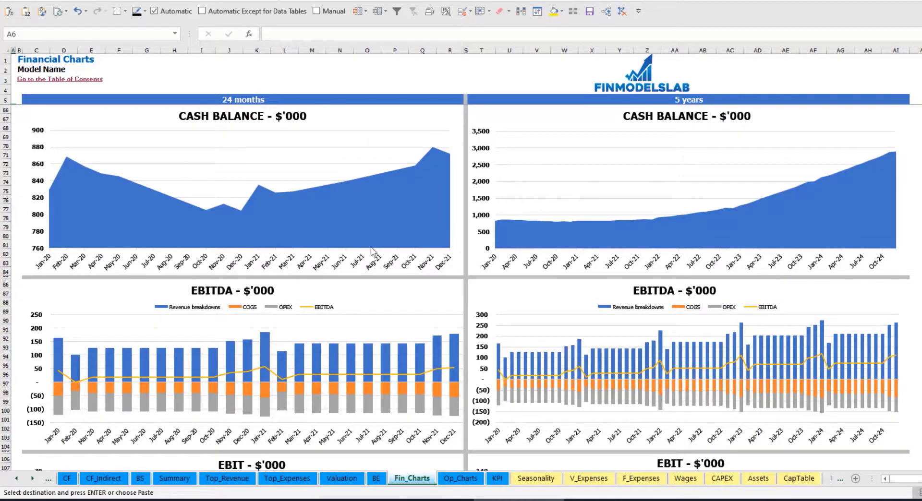
scroll(268, 296, "down", 6)
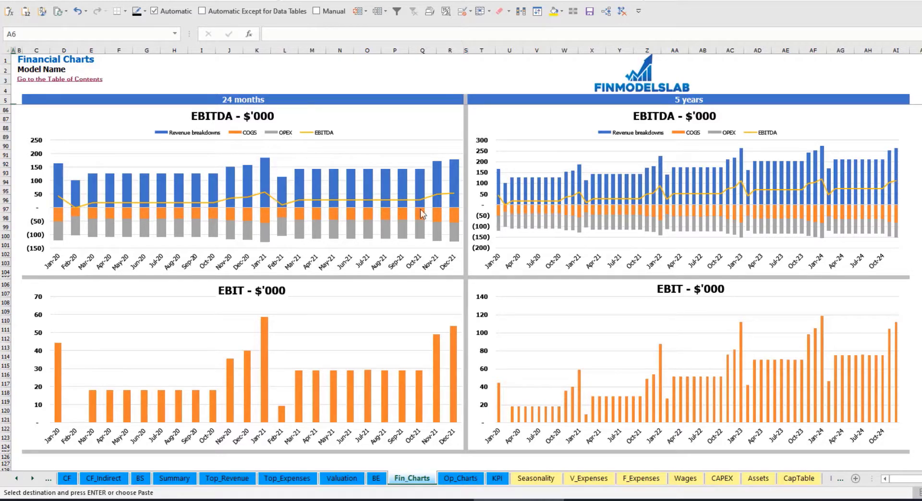
scroll(382, 269, "down", 7)
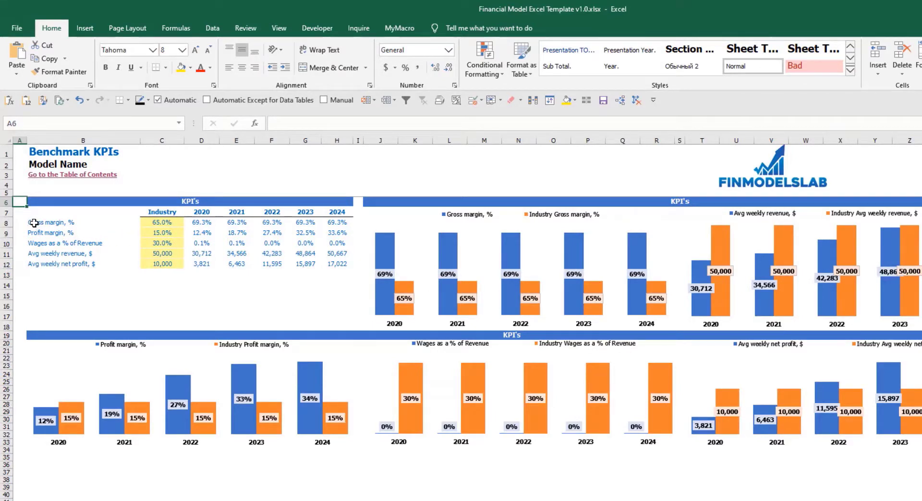
- Highlight the KPI labels from Gross margin to Avg weekly net profit and the Industry values on the Benchmark KPIs sheet
mouse_move(34, 223)
left_mouse_down()
mouse_move(35, 234)
mouse_move(44, 232)
left_mouse_up()
left_click(51, 234)
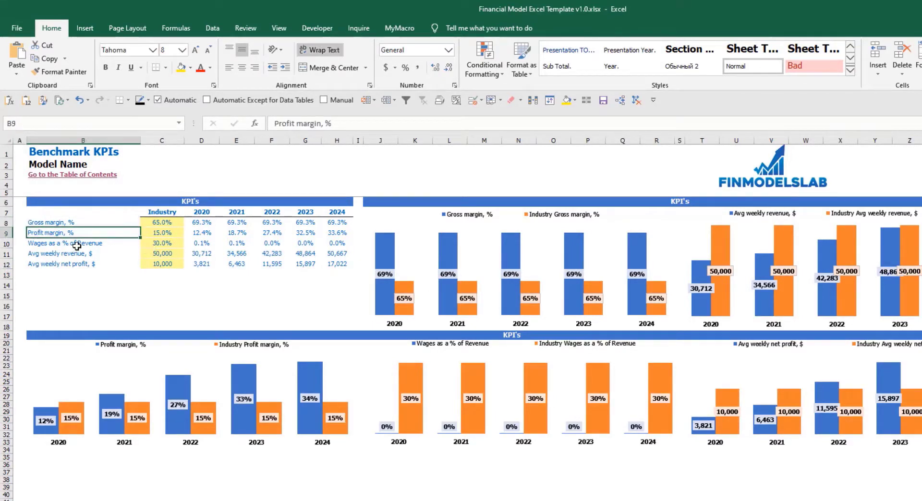
left_click(77, 244)
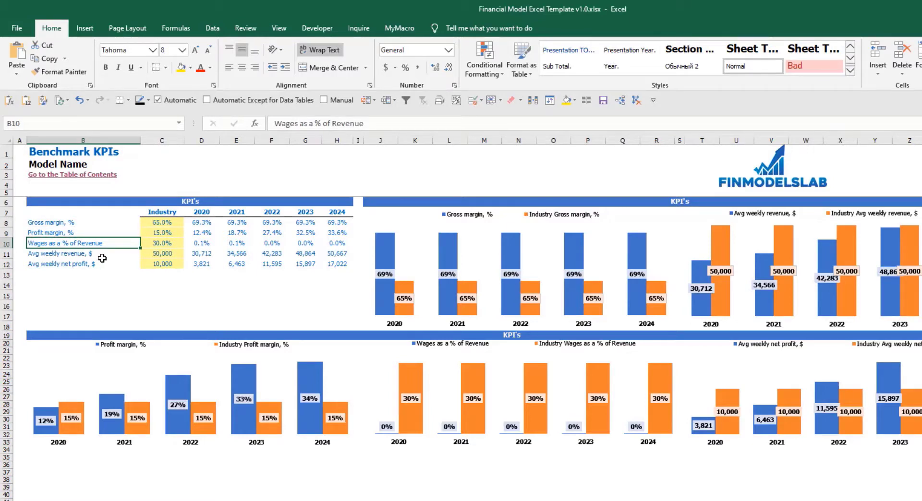
left_click(98, 255)
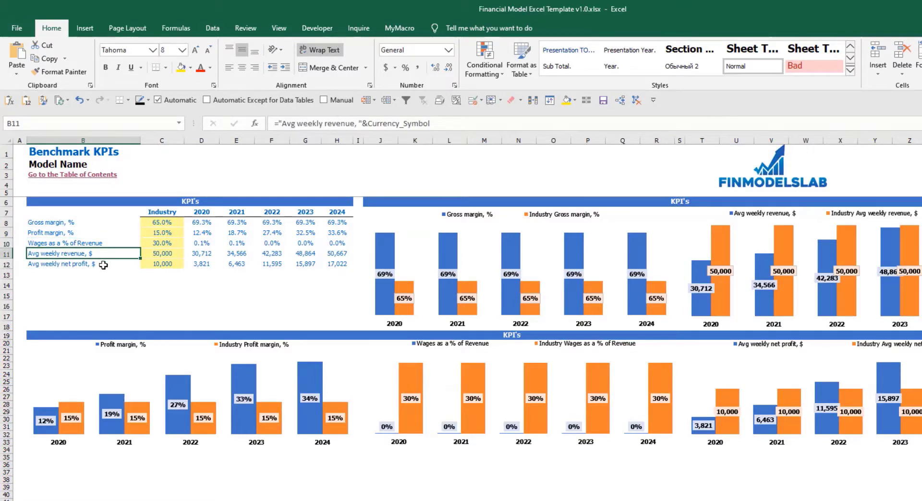
left_click(102, 265)
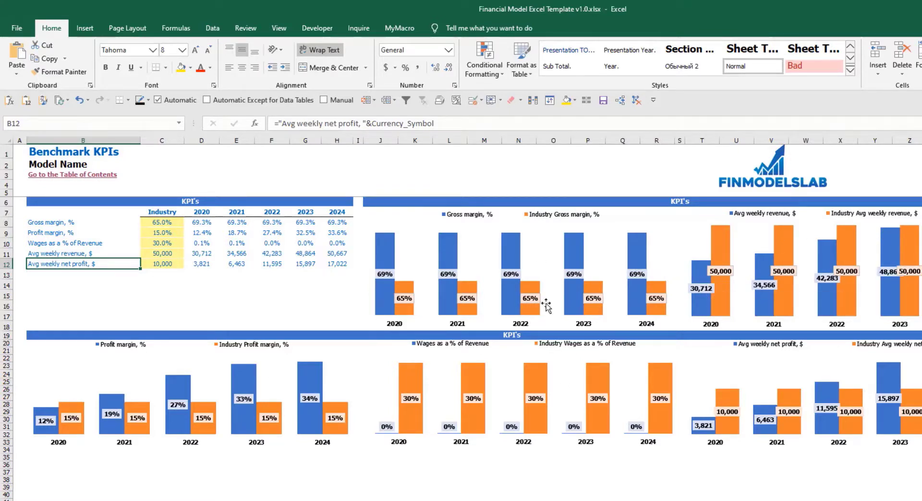
left_click_drag(163, 224, 151, 285)
left_click(151, 284)
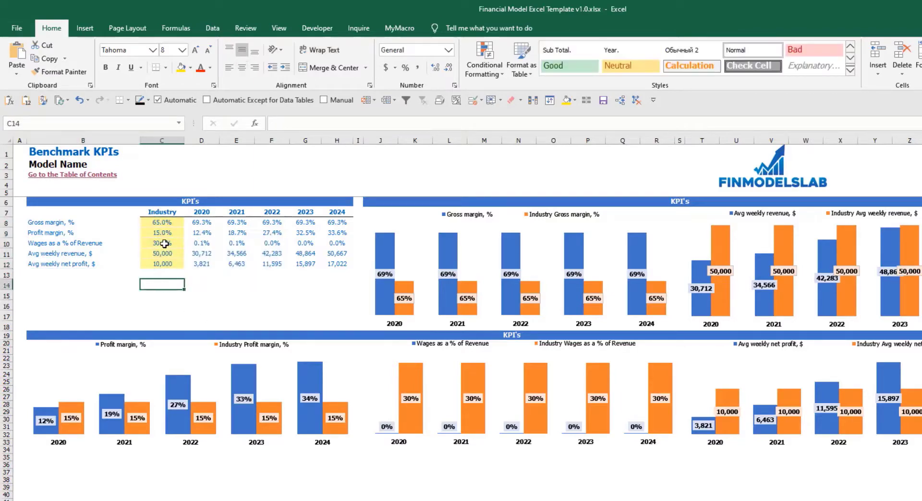
- Set the Industry benchmark for Gross margin to 50% and check the gross margin chart
left_click(169, 223)
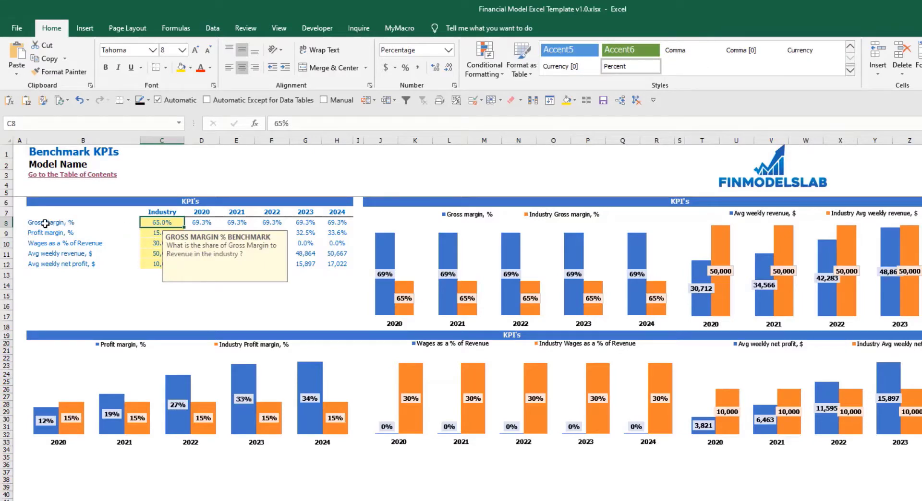
left_click(31, 222)
left_click(148, 222)
type("50")
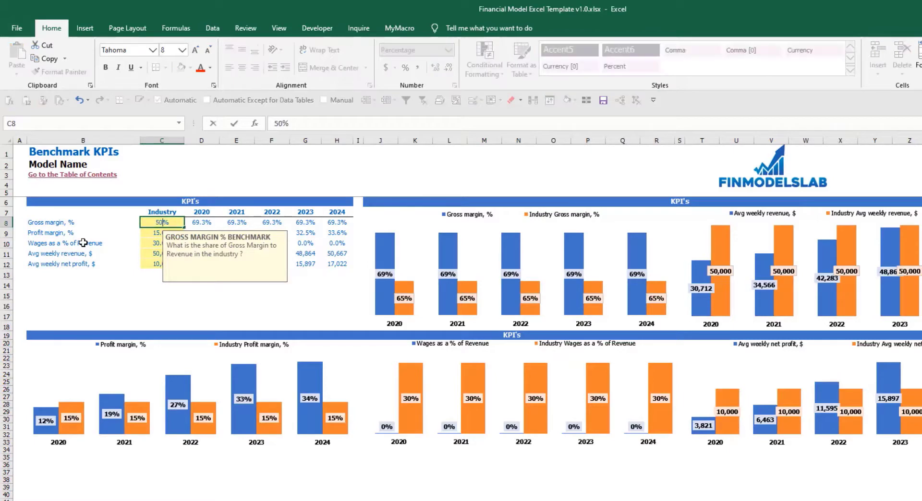
key("Return")
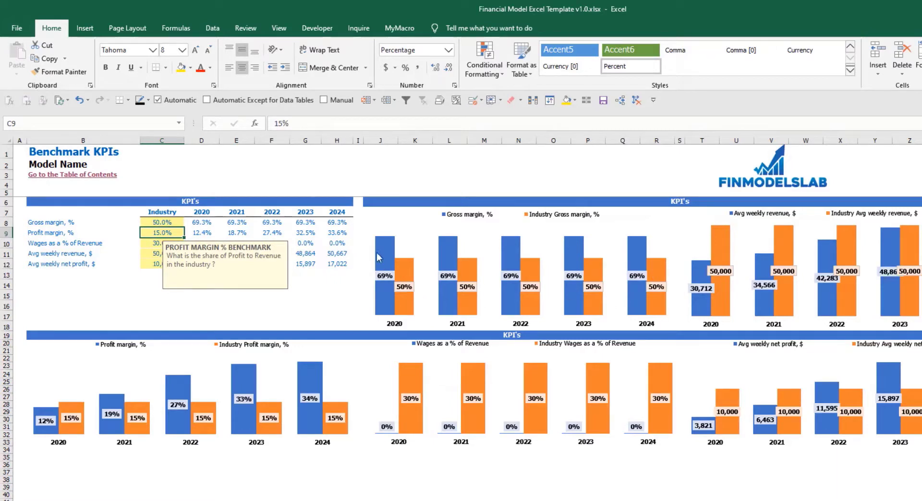
mouse_move(390, 267)
mouse_move(404, 299)
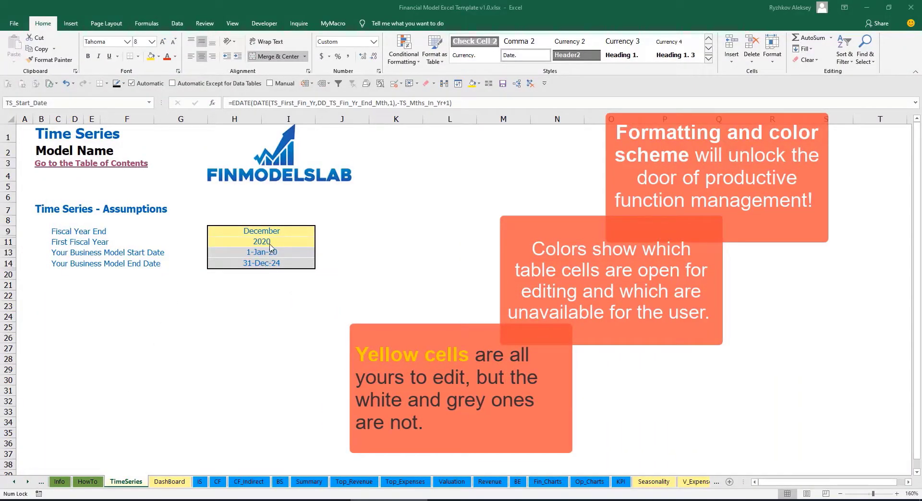
- Look through the workbook's colour-coded sheet tabs from the reports to the calculations and back to the green instruction sheets
left_click(28, 482)
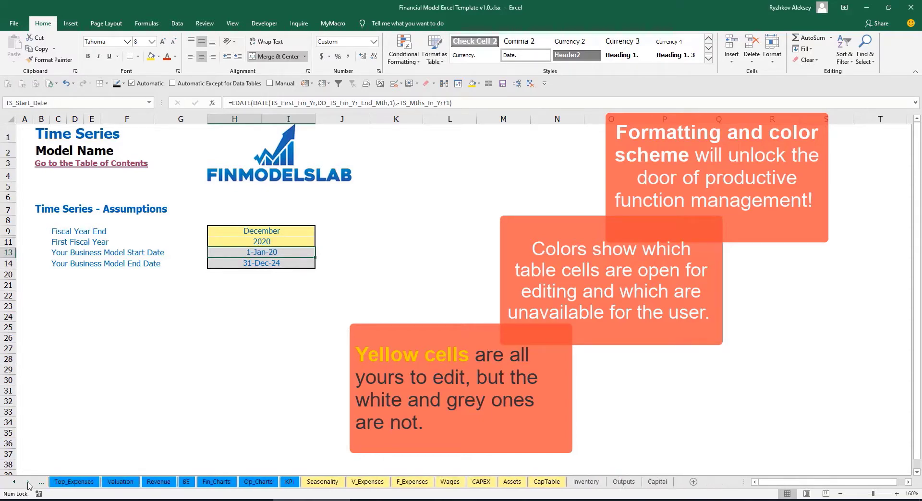
left_click(14, 483)
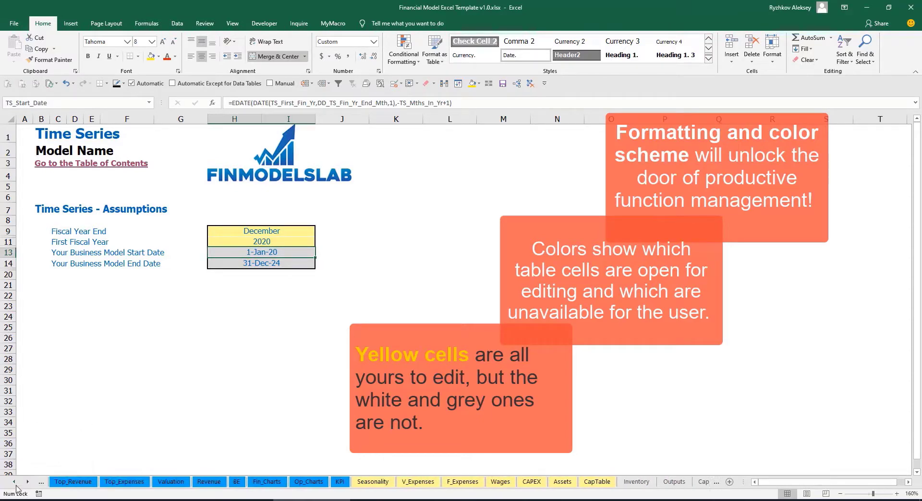
left_click(14, 483)
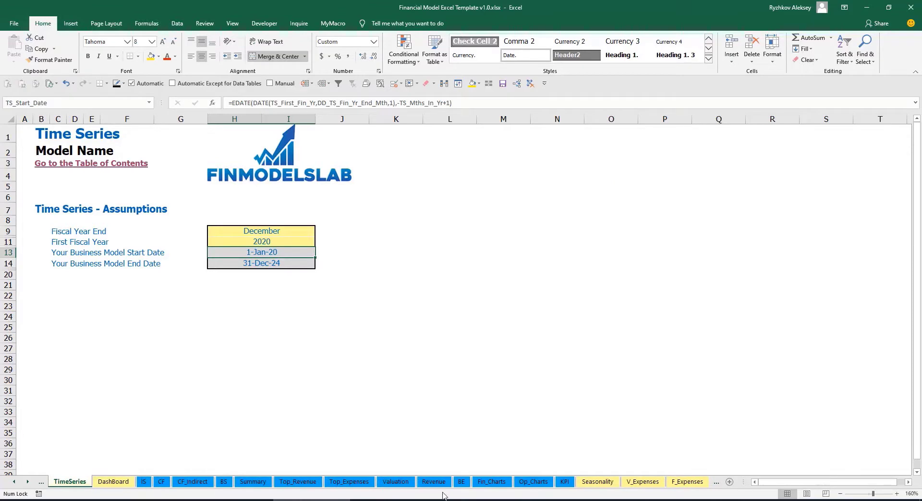
left_click(28, 483)
left_click(27, 484)
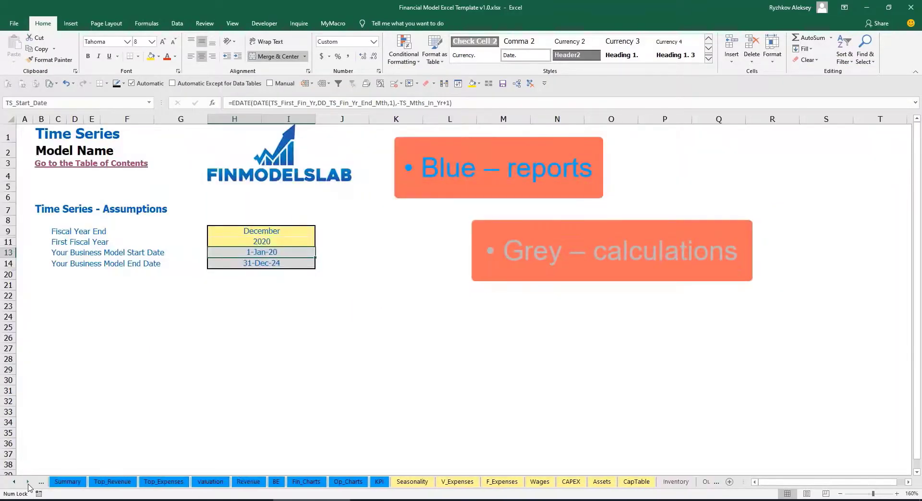
left_click(28, 484)
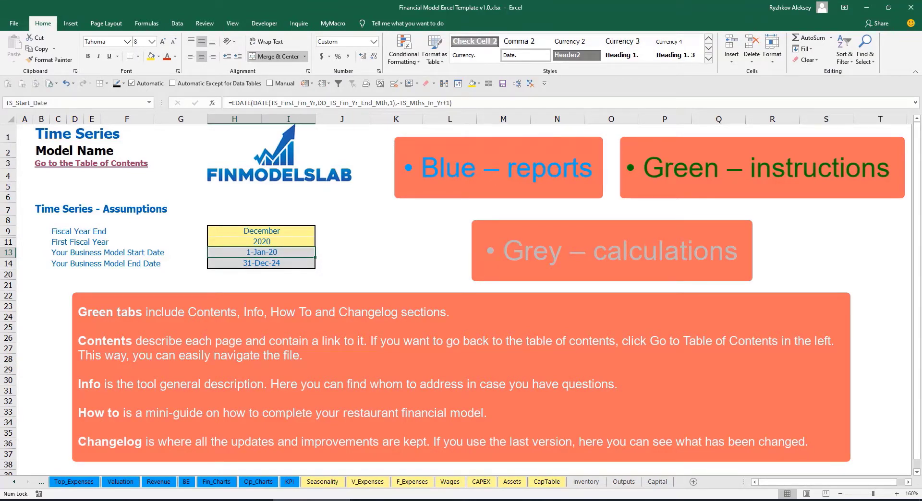
left_click(14, 483)
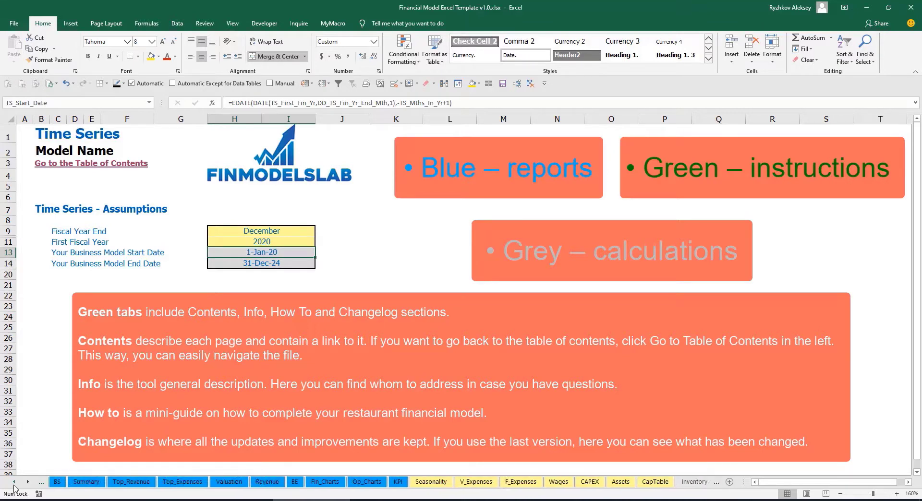
left_click(14, 483)
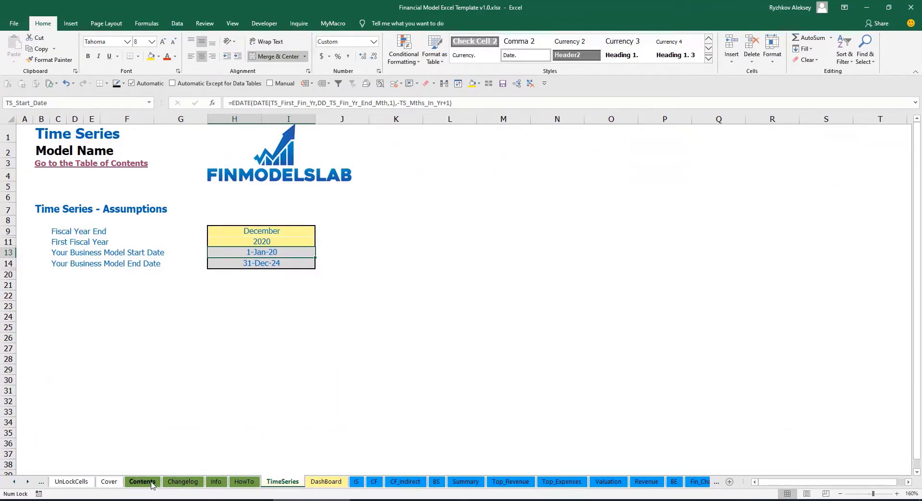
- Open the Contents sheet, follow its Financial Statements Summary link and return to the table of contents
left_click(142, 482)
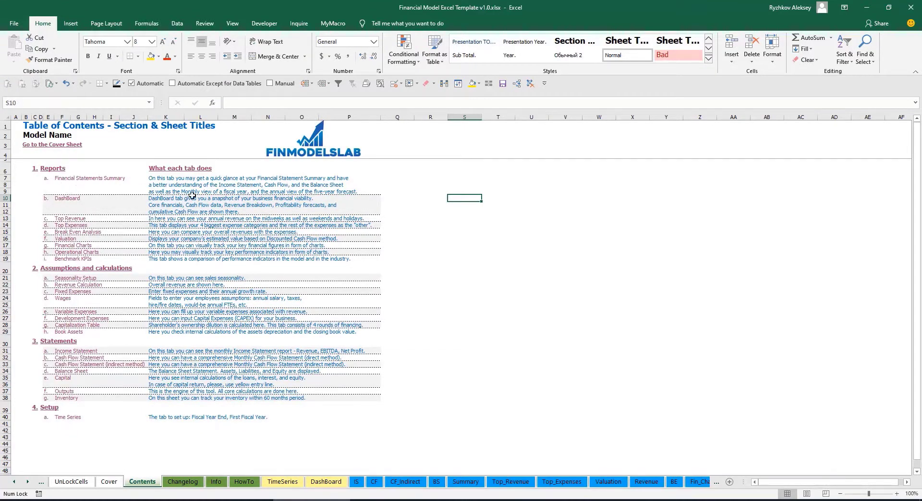
left_click(84, 181)
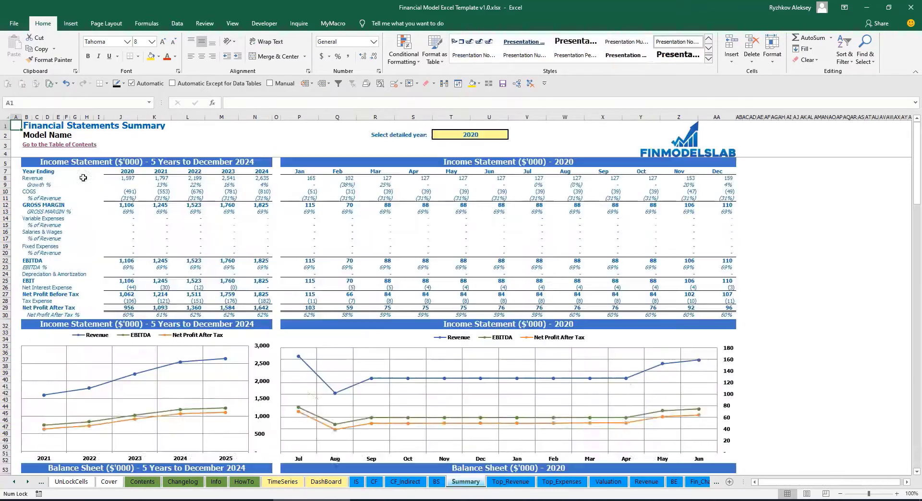
left_click(30, 146)
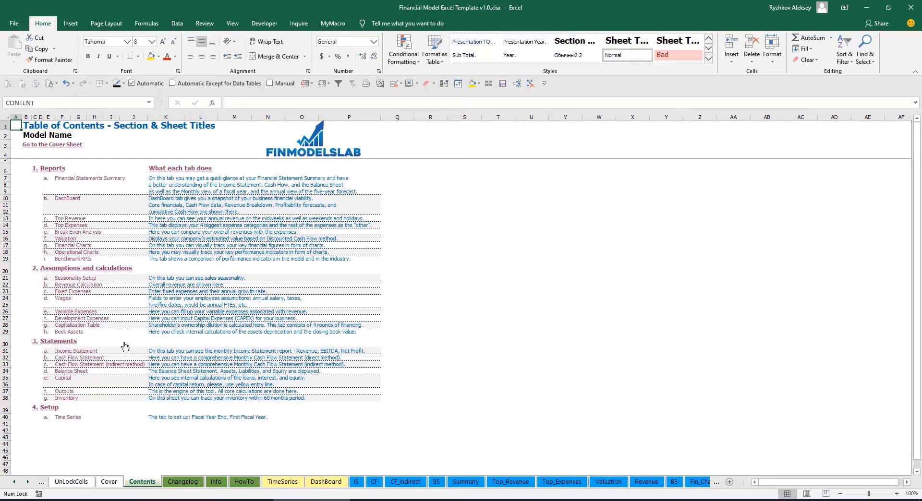
- Open the HowTo sheet and read through the guide's sections down to Book Assets and Top Revenue
left_click(243, 482)
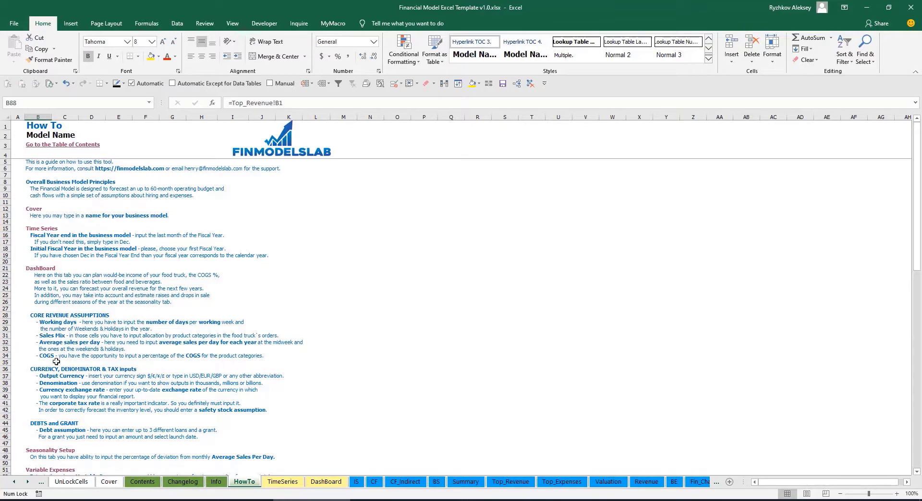
scroll(44, 320, "down", 3)
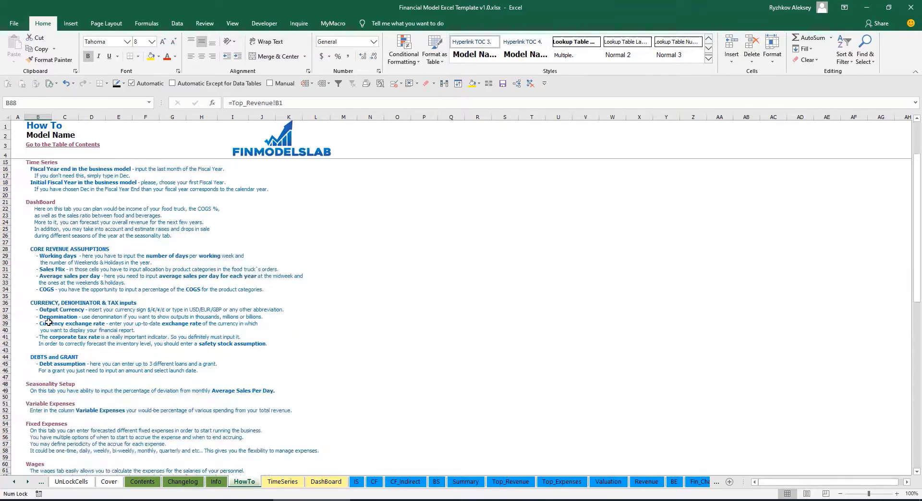
scroll(54, 357, "down", 3)
scroll(45, 379, "down", 3)
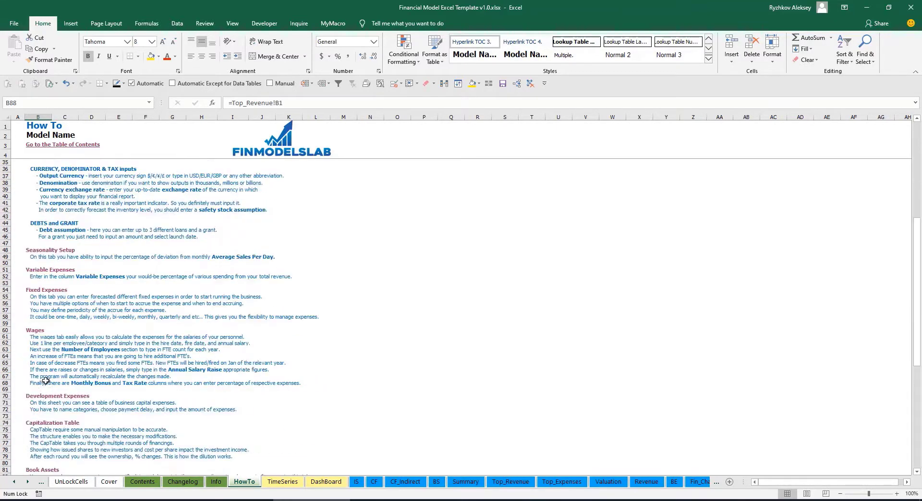
scroll(43, 381, "down", 3)
scroll(49, 322, "up", 12)
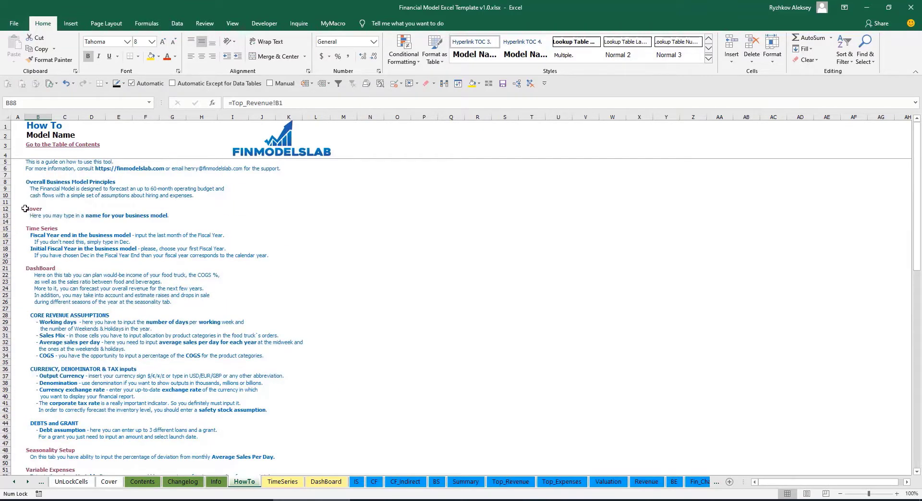
scroll(38, 293, "down", 5)
scroll(51, 310, "down", 5)
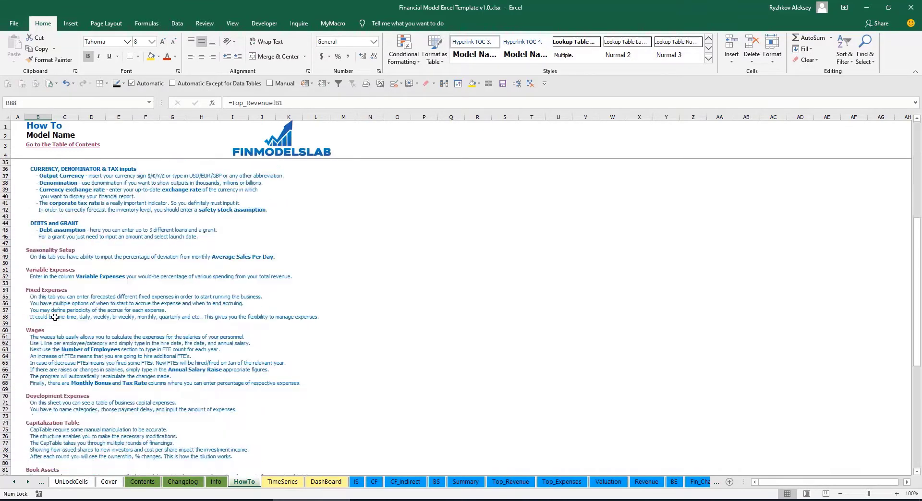
scroll(40, 300, "down", 3)
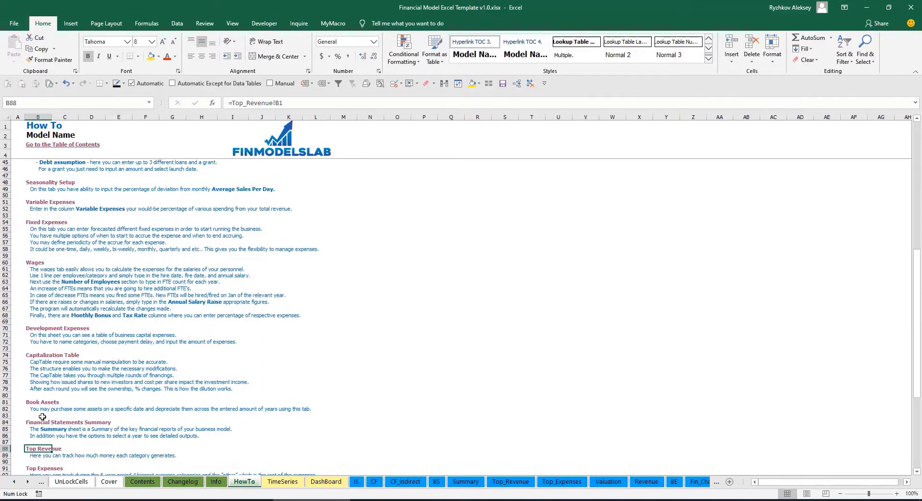
left_click(32, 405)
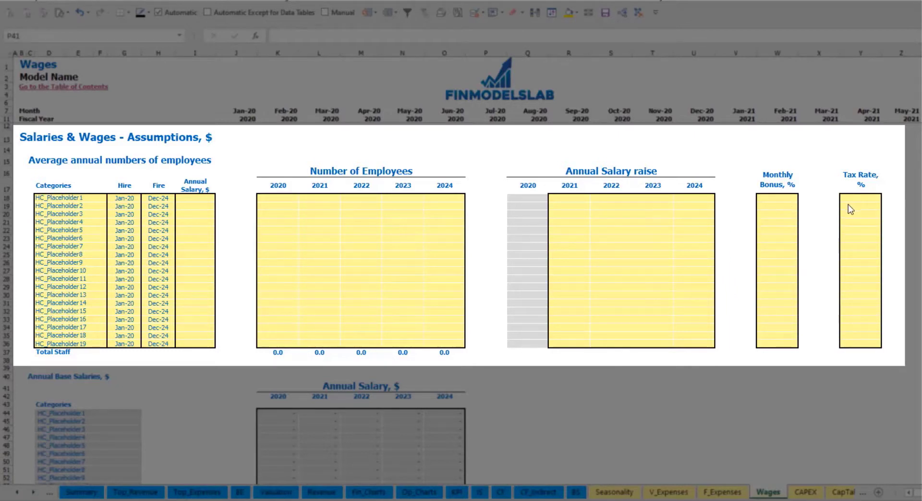
- Rename the first staff category on the Wages sheet to CFO and set its hire date to Mar-20
left_click(94, 198)
type("CFO")
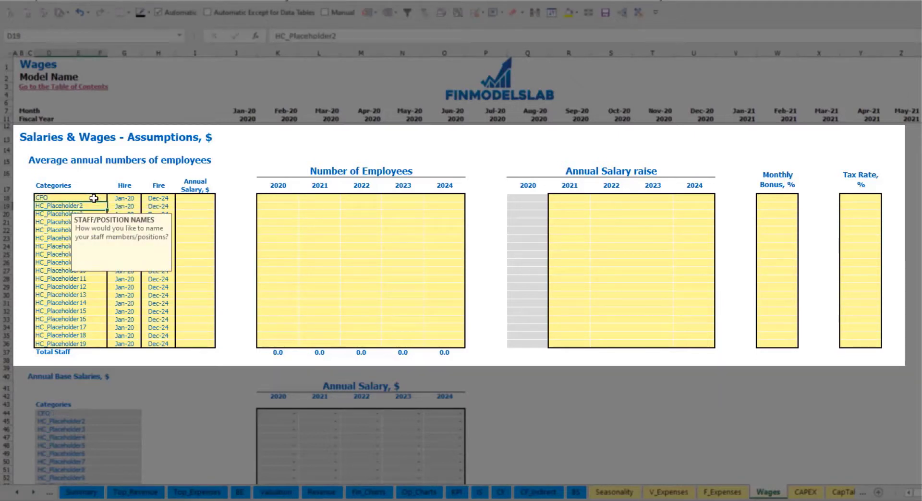
left_click(125, 198)
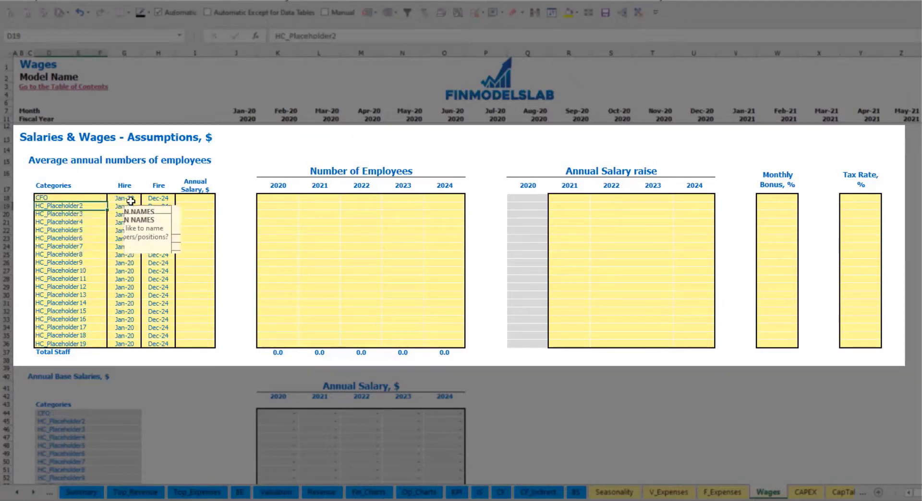
left_click(145, 198)
left_click(126, 222)
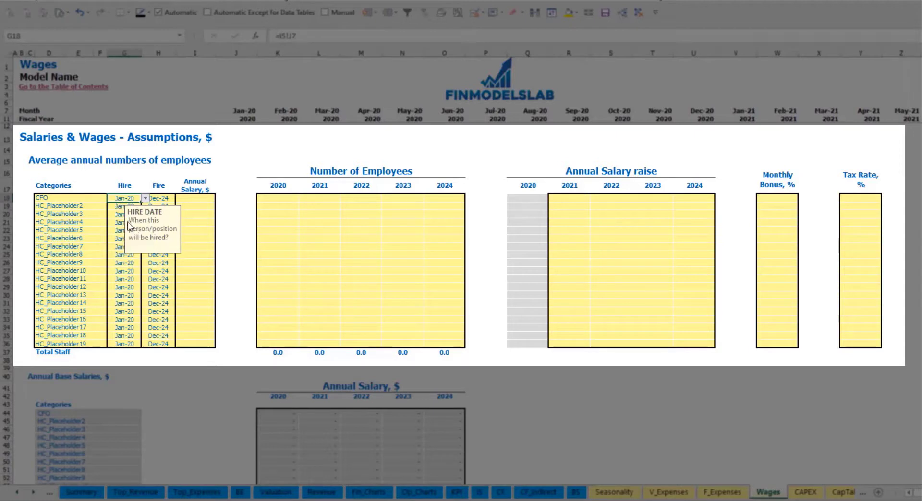
- Check the CFO's fire date and enter an annual salary of 50,000
left_click(161, 198)
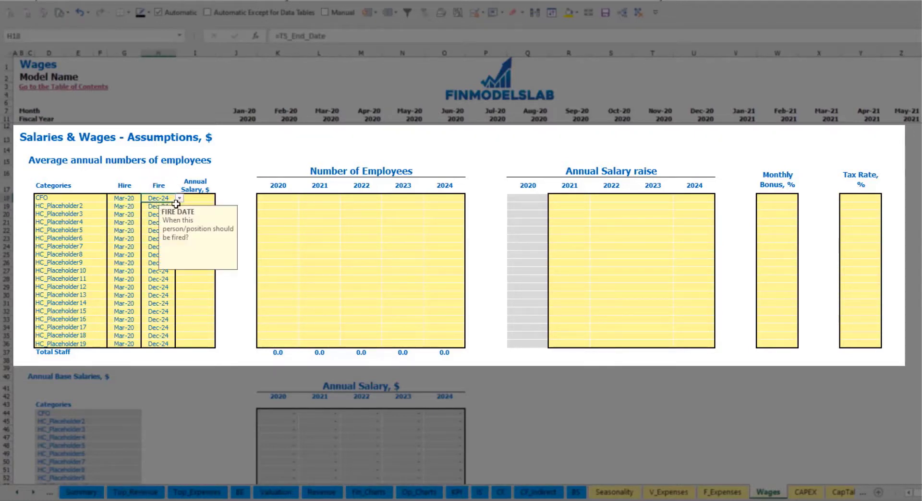
left_click(198, 199)
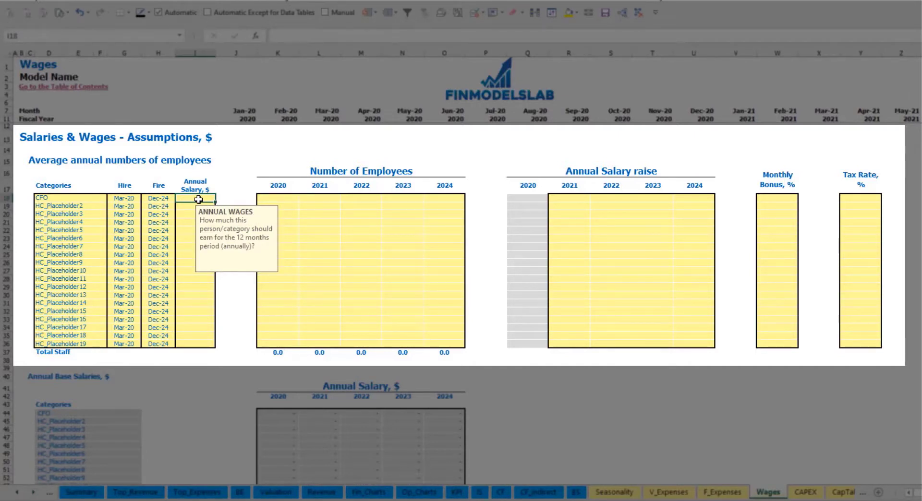
type("500")
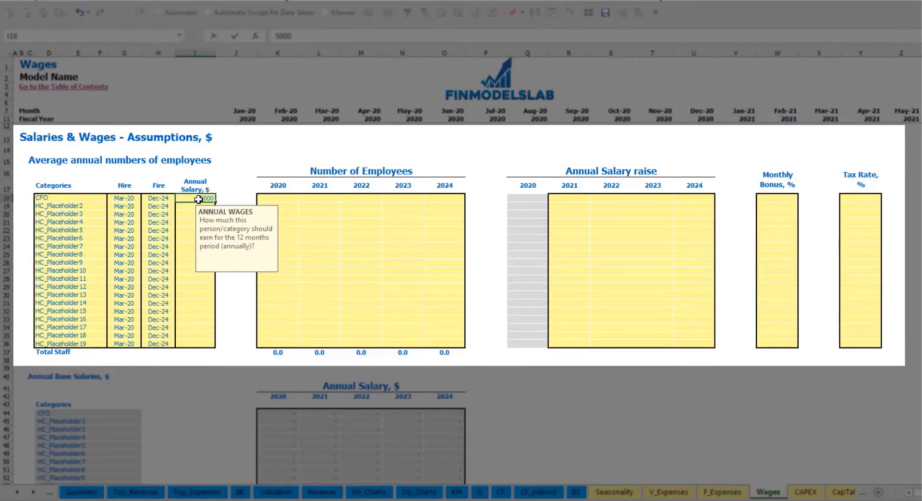
- Set the CFO's number of employees to 1 for each year from 2020 to 2024
left_click(289, 200)
type("1")
key("Tab")
type("1")
key("Tab")
type("1")
key("Tab")
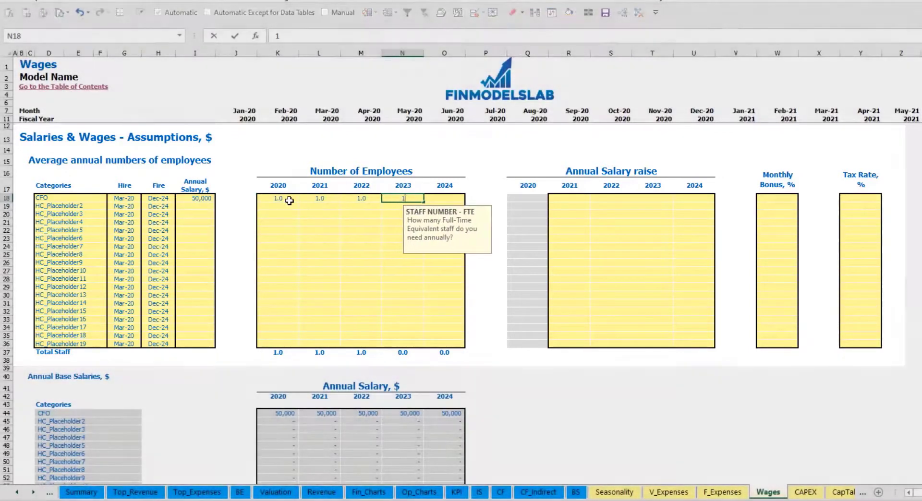
type("1\t1")
key("Tab")
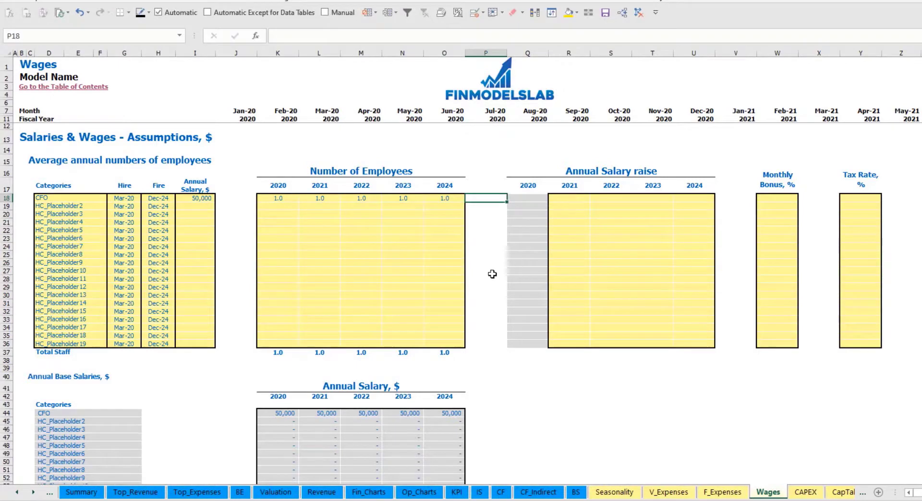
- Examine the CFO's monthly headcount across the timeline in the Total Staff Numbers section
scroll(489, 271, "down", 9)
scroll(484, 280, "up", 9)
scroll(396, 323, "down", 13)
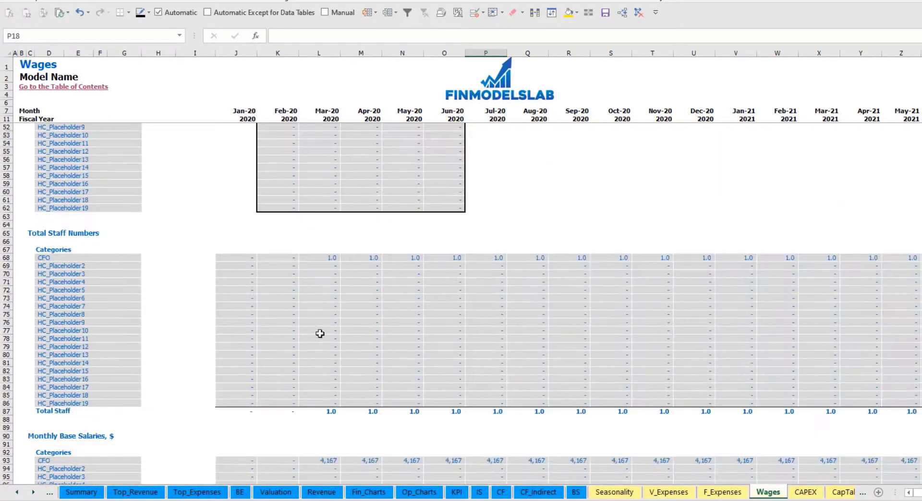
left_click(331, 258)
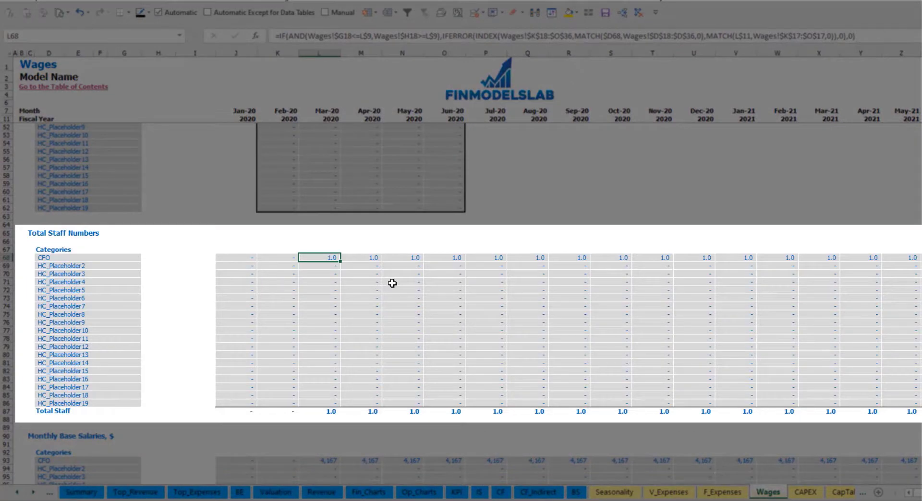
key("ctrl+Right")
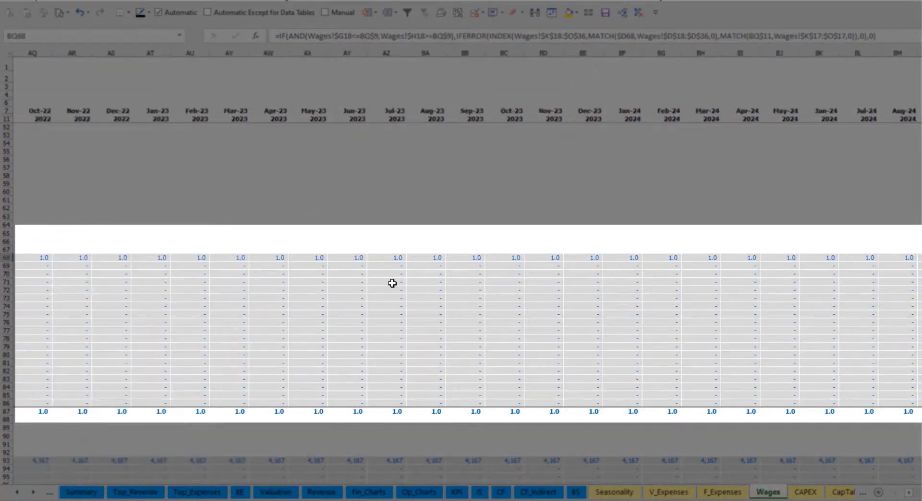
key("ctrl+Left")
- Set the CFO's annual salary raise to 5% for 2021 and copy it across 2022 to 2024
scroll(349, 346, "up", 6)
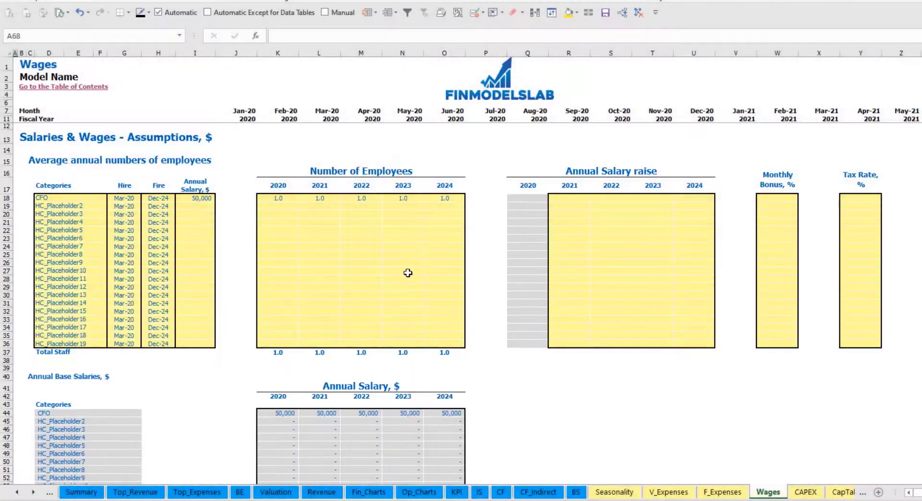
left_click(572, 199)
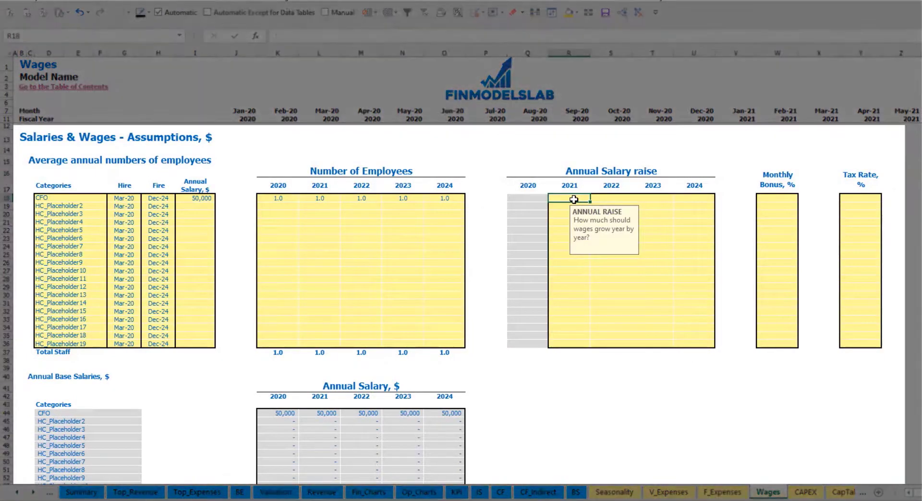
key("ctrl+Return")
key("ctrl+c")
key("Right")
key("shift+Right")
key("shift+Right")
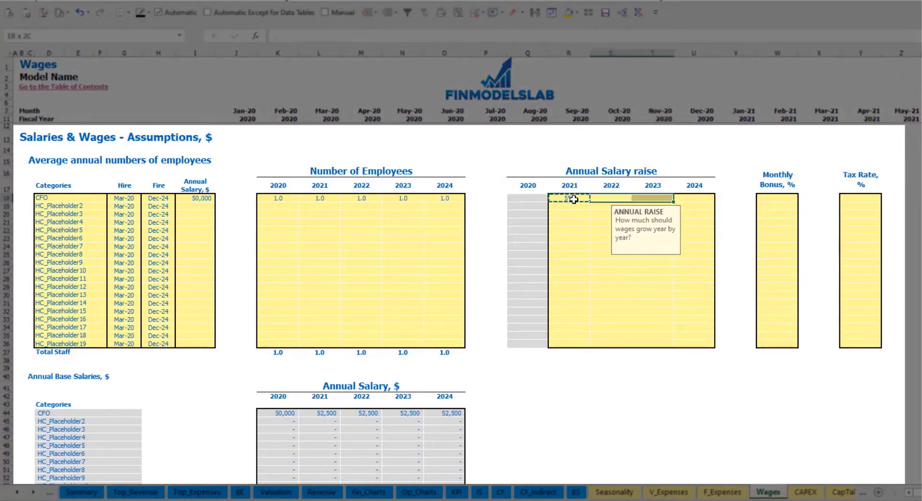
key("ctrl+v")
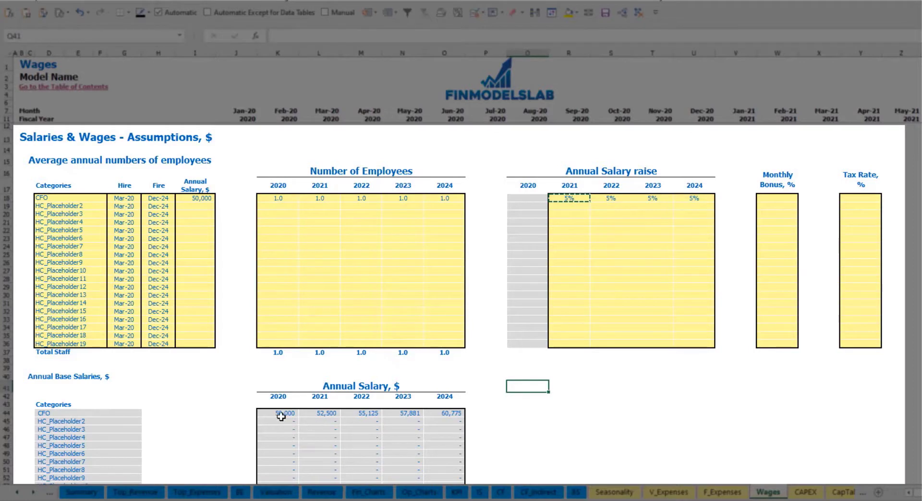
- Compare the CFO's yearly figures under Annual Base Salaries with the annual salary and raise inputs
left_click_drag(278, 414, 442, 412)
left_click(331, 423)
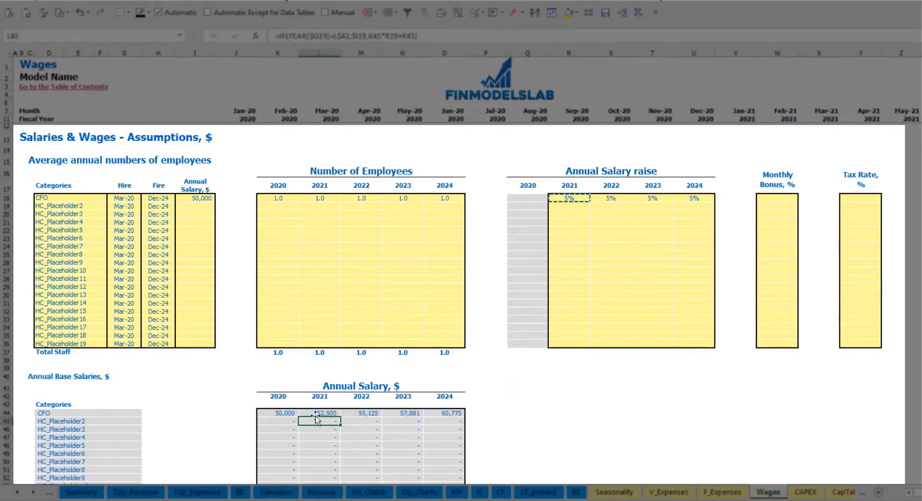
left_click(202, 199)
left_click_drag(577, 199, 690, 198)
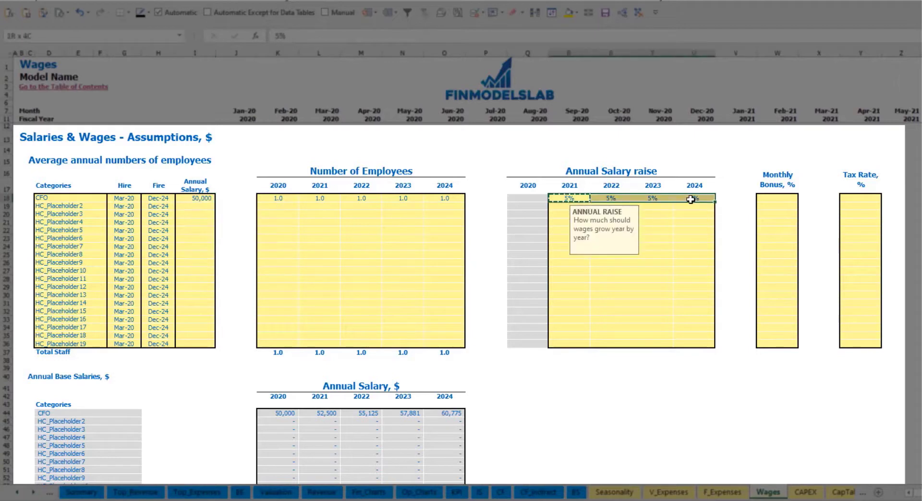
left_click(325, 408)
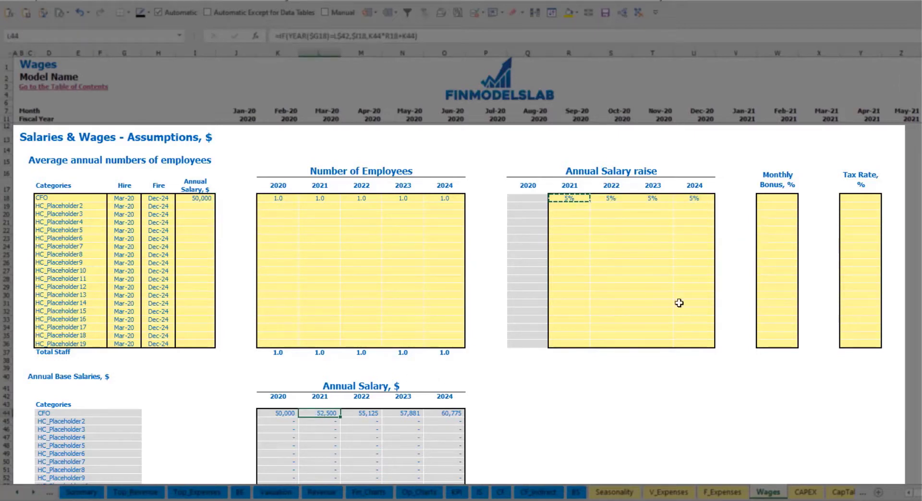
- Set the CFO's monthly bonus to 10% and tax rate to 5%
left_click(782, 197)
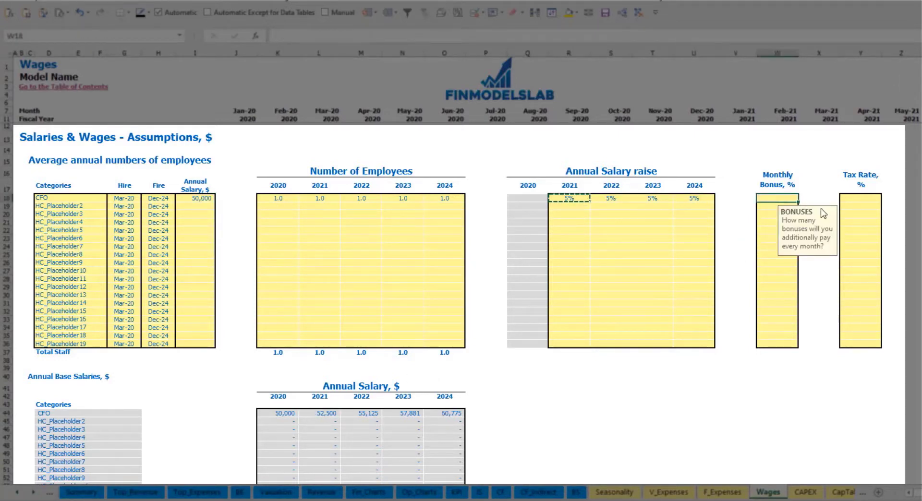
type("10%")
key("Return")
left_click(869, 197)
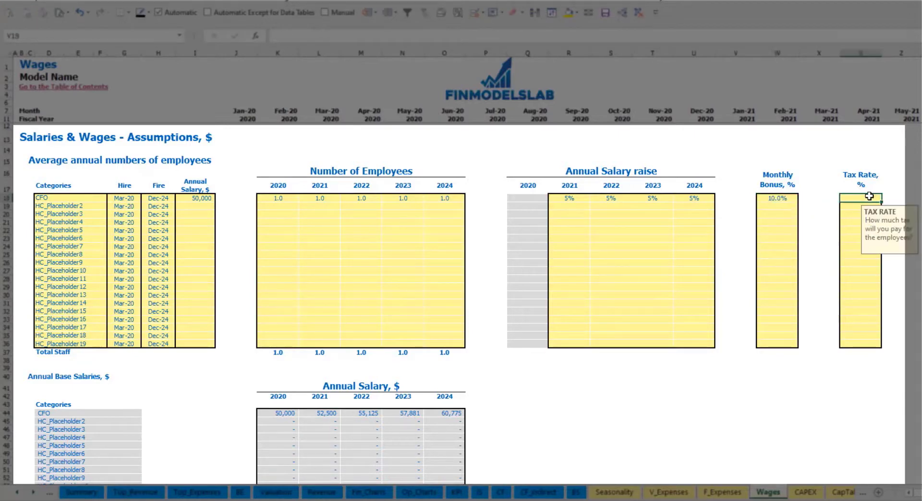
key("Return")
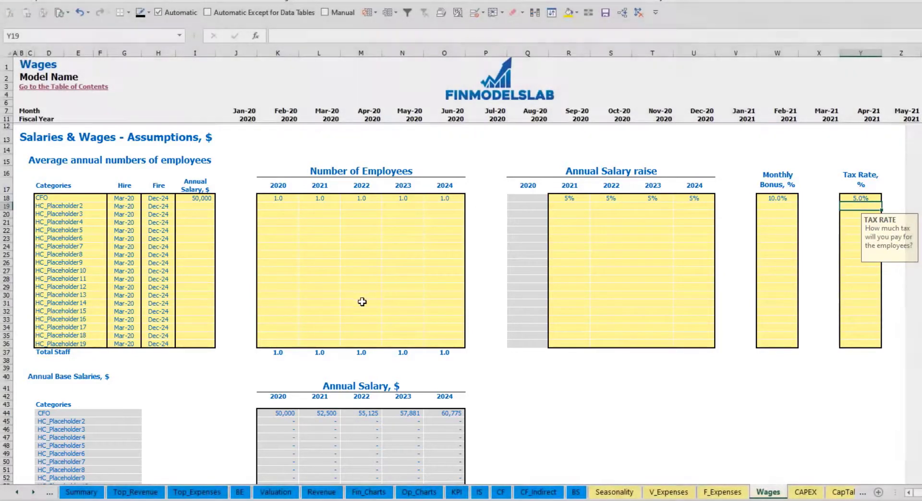
- Examine the CFO rows and their formulas in the Monthly Base Salaries, Monthly Bonus and Monthly Base Taxes sections
scroll(362, 302, "down", 10)
scroll(362, 304, "down", 7)
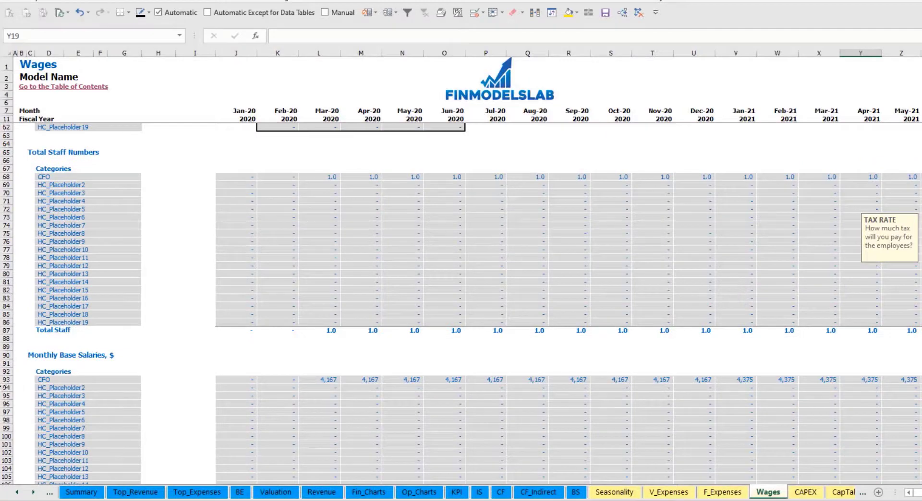
scroll(2, 387, "down", 3)
left_click(6, 298)
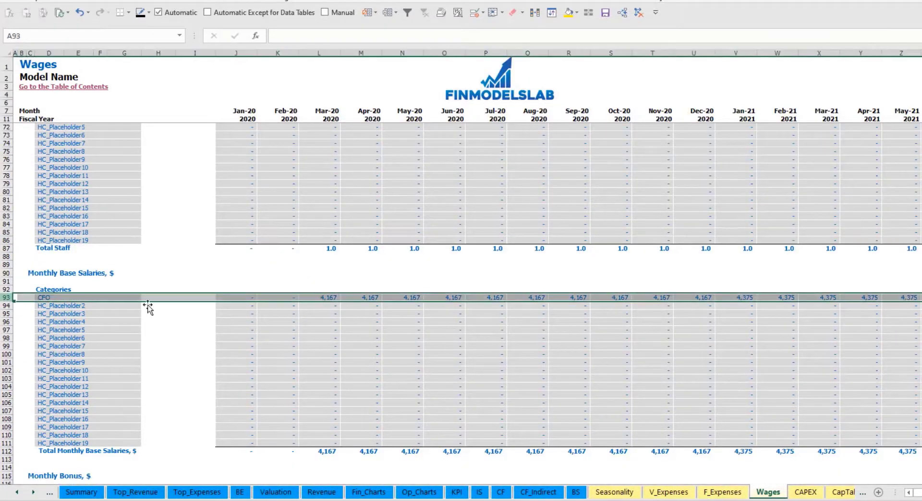
left_click(329, 298)
scroll(526, 335, "down", 7)
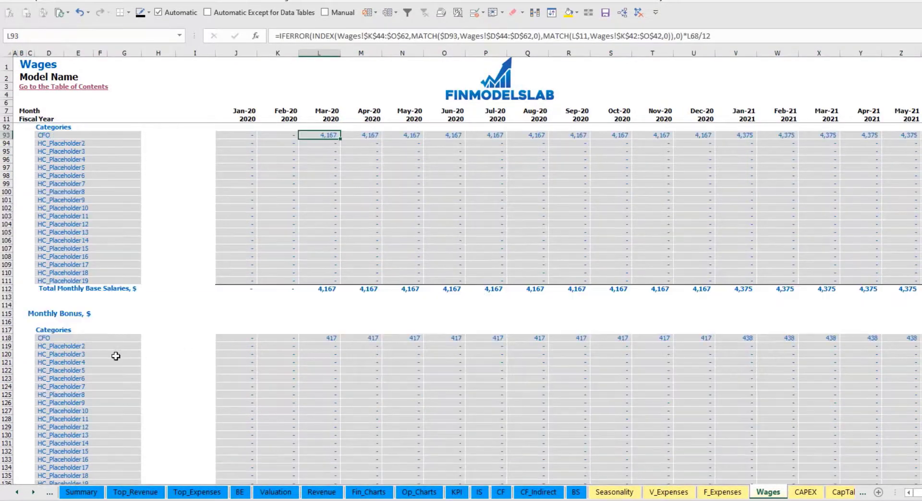
left_click(7, 338)
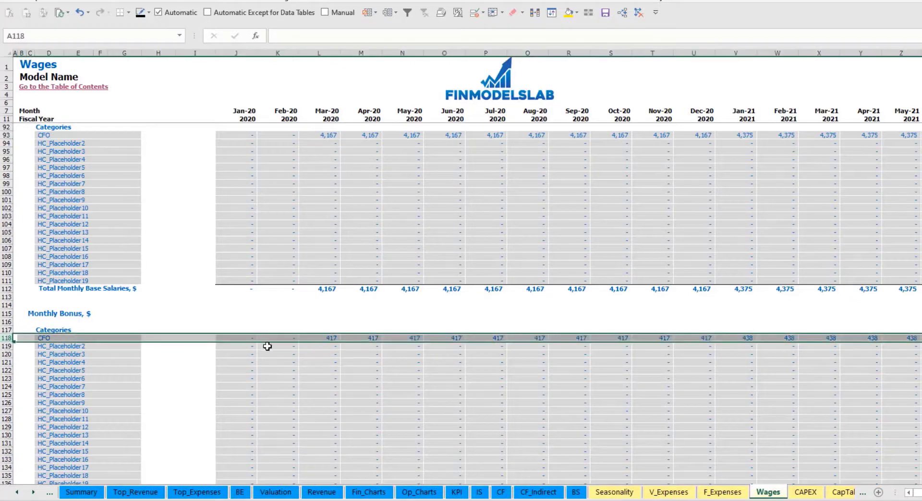
left_click(330, 339)
scroll(53, 356, "down", 7)
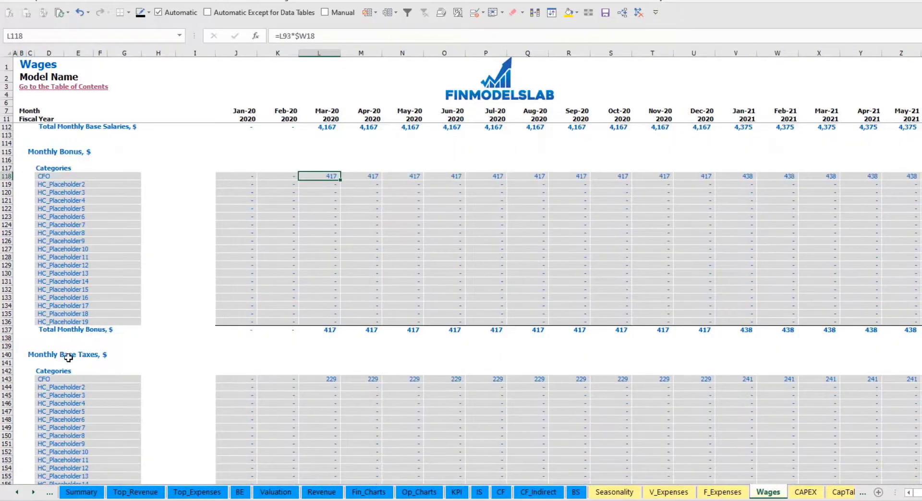
left_click(7, 379)
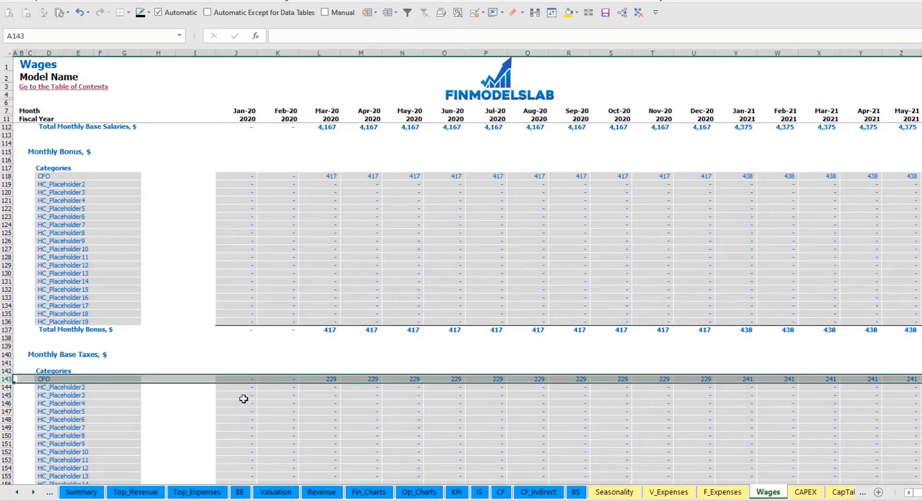
- Rename the second staff category to Admin HC and set its hire date to Apr-20
scroll(391, 362, "up", 20)
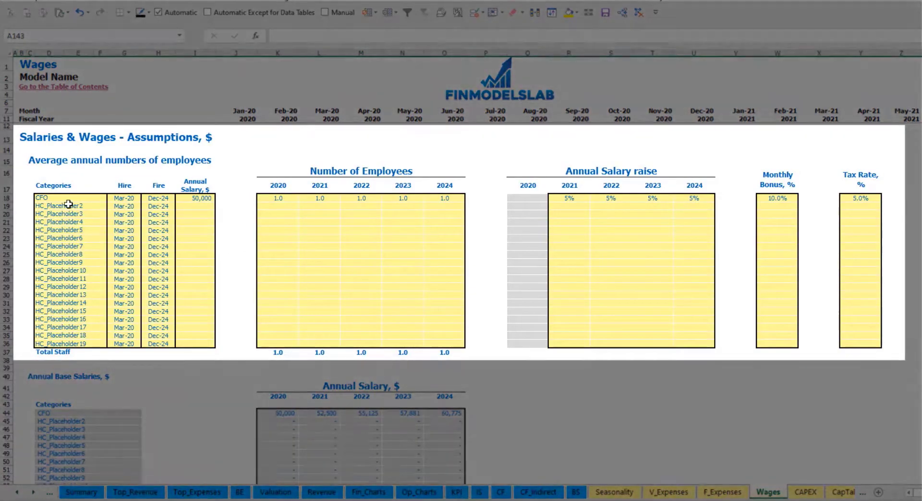
left_click(68, 206)
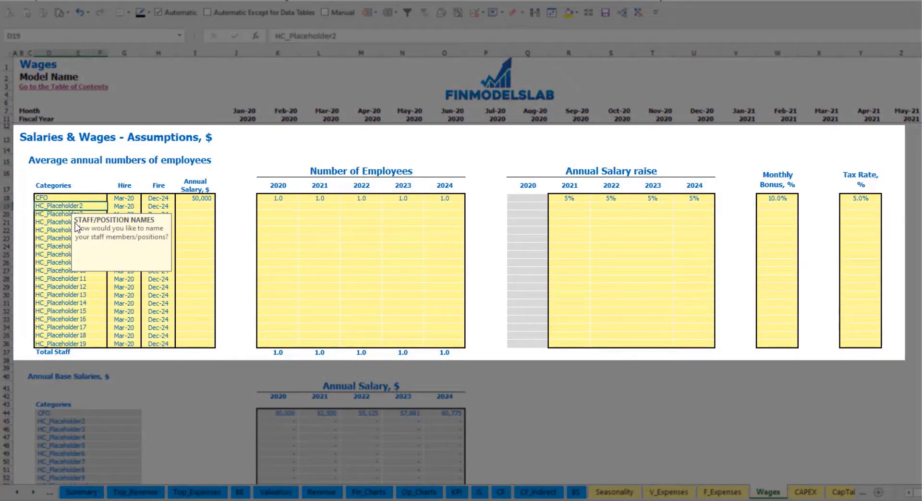
type("Admin HC")
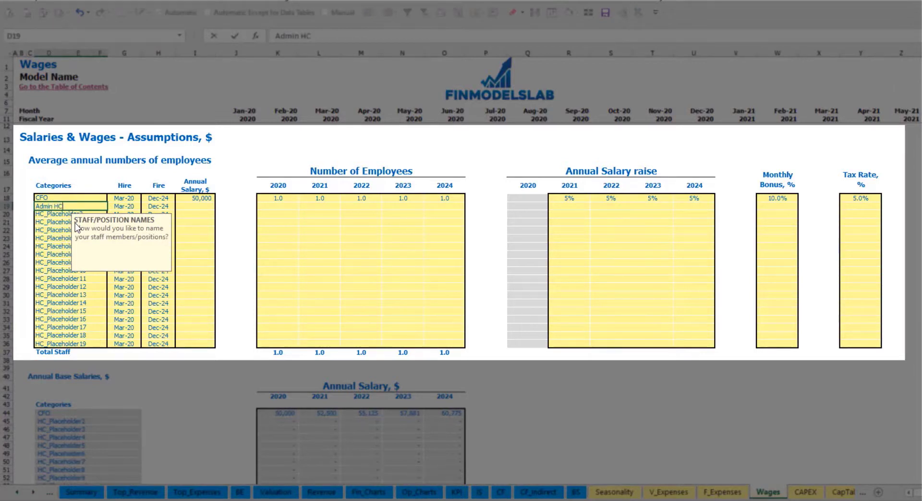
key("Return")
left_click(129, 205)
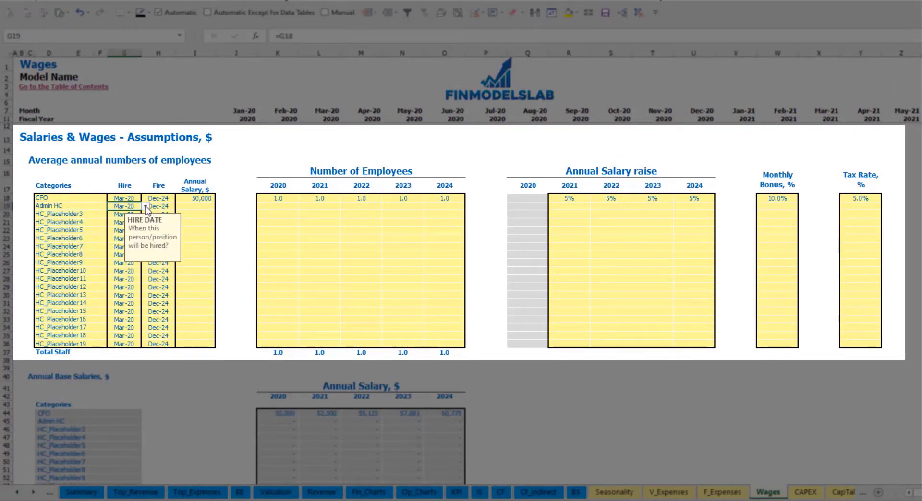
left_click(145, 207)
left_click(136, 224)
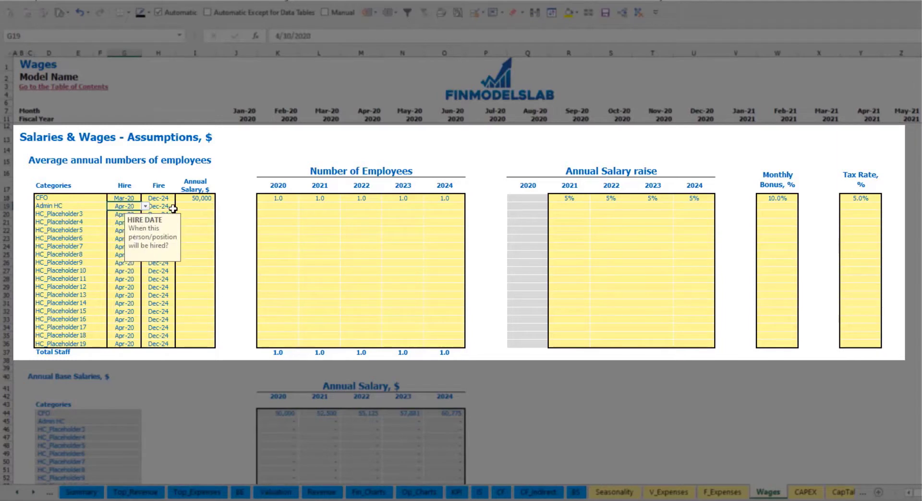
- Check the Admin HC fire date and enter an annual salary of 30,000
left_click(166, 207)
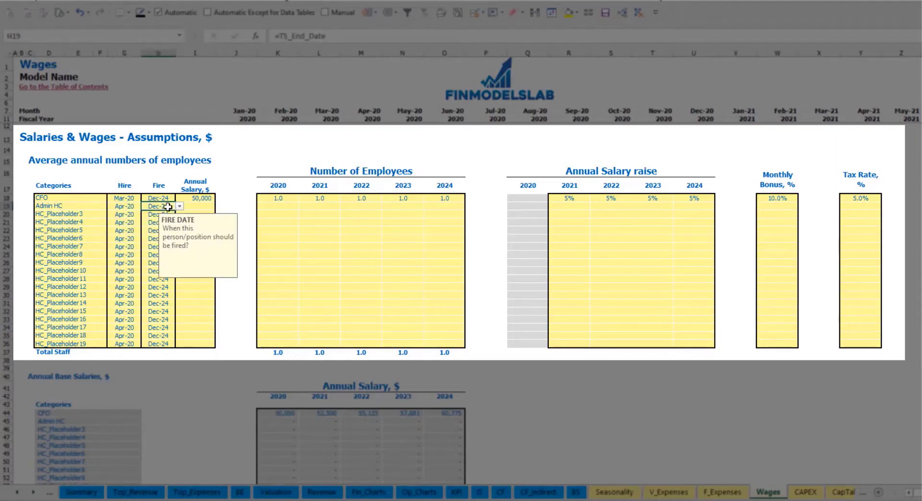
left_click(193, 206)
type("30,00")
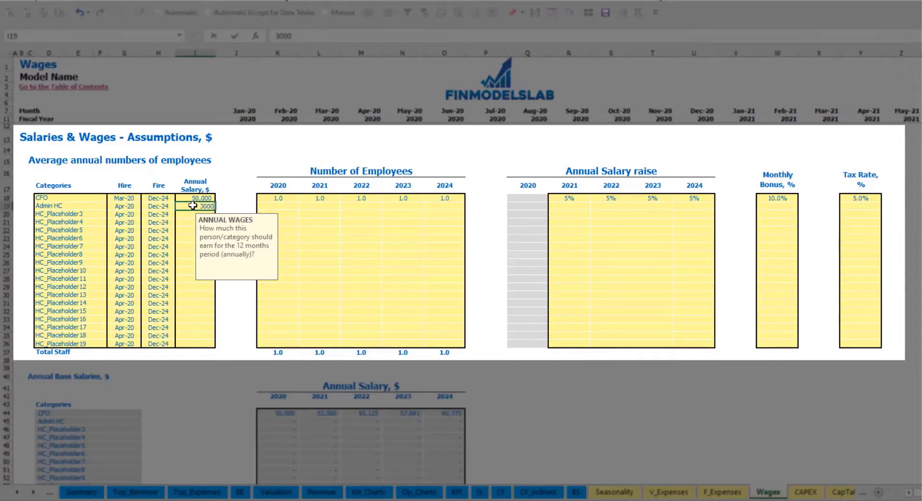
type("0")
- Enter Admin HC employee numbers of 2, 4, 6, 8 and 10 for 2020 through 2024
left_click(285, 205)
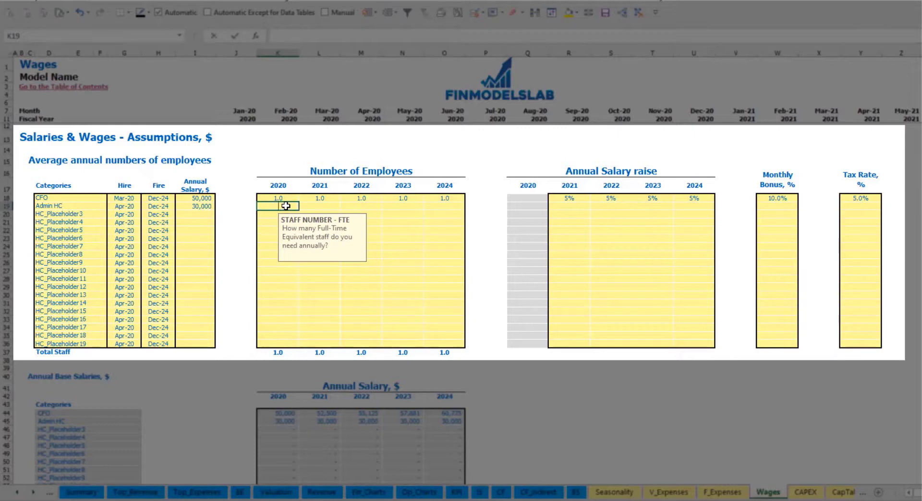
type("2")
key("Tab")
type("4")
key("Tab")
type("6")
key("Tab")
type("8")
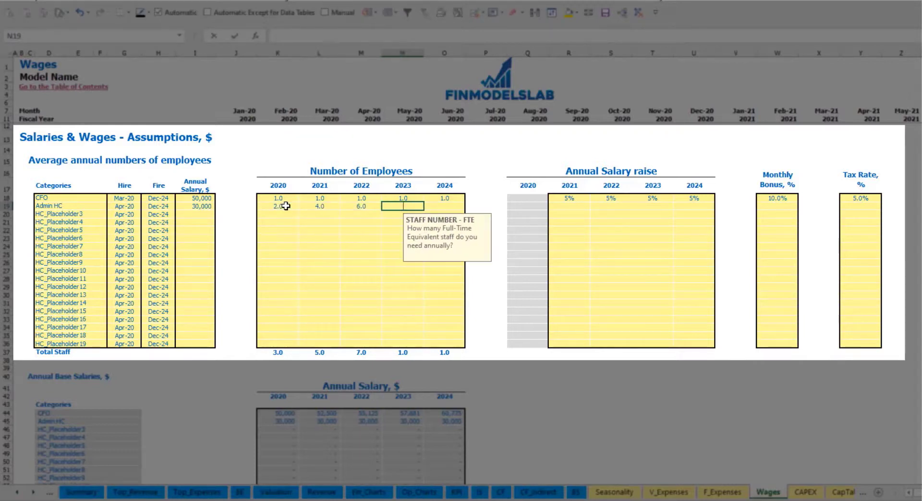
key("Tab")
key("Tab")
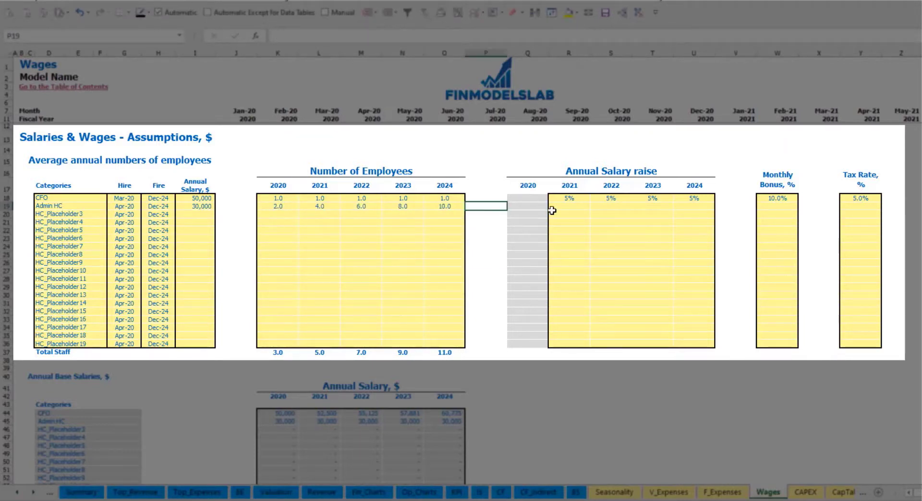
- Enter a 3% annual salary raise for Admin HC in 2021 and copy it across 2022 through 2024
left_click(567, 206)
type("3%")
key("ctrl+Return")
key("ctrl+c")
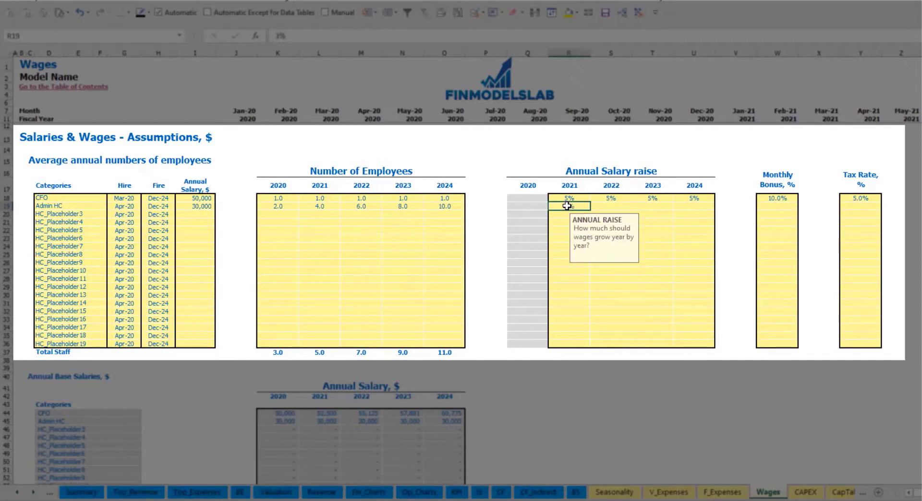
key("Right")
key("shift+Right")
key("shift+Right")
key("ctrl+v")
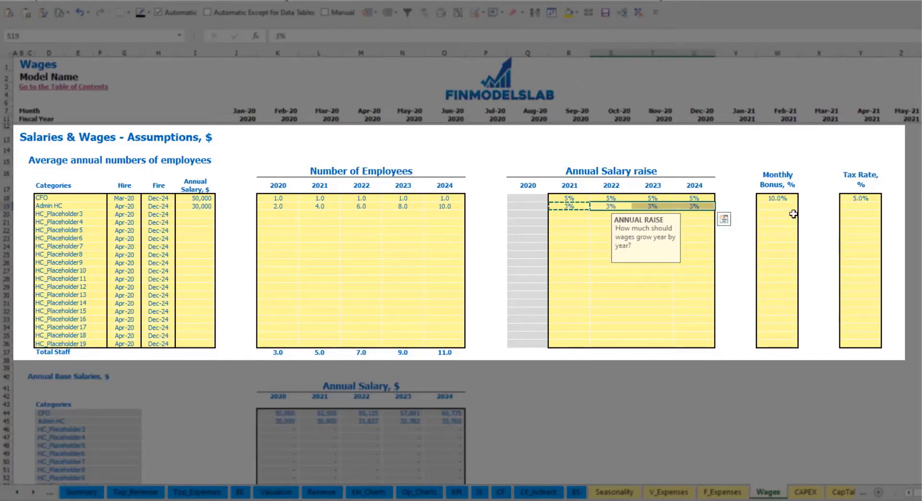
- Set the Admin HC monthly bonus to 5% and its tax rate to 5%
left_click(790, 210)
type("5%")
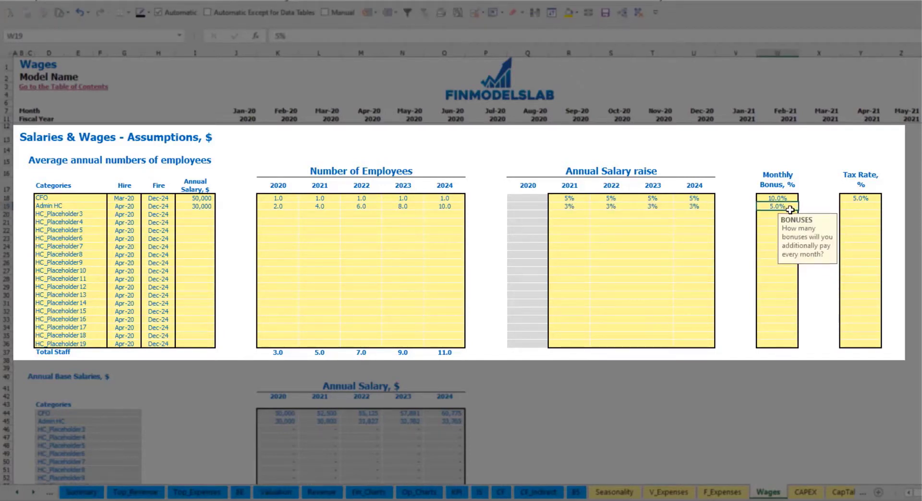
key("Tab")
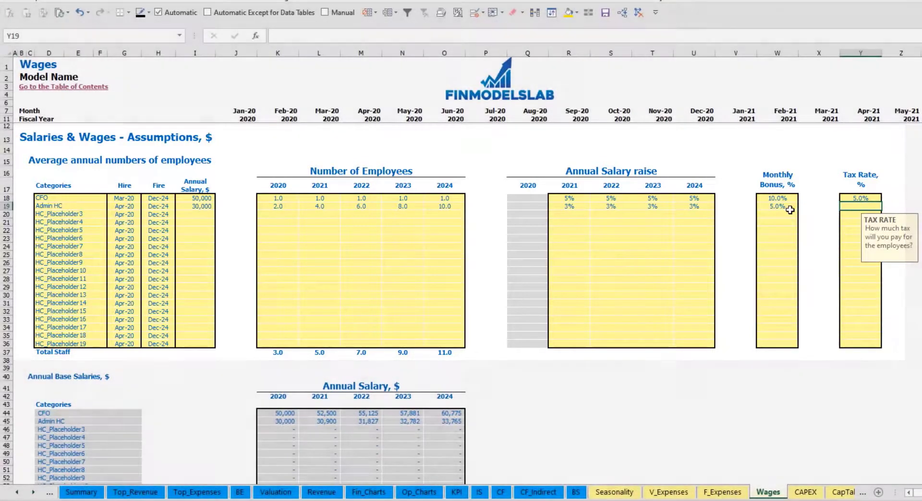
type("5%")
key("ctrl+Return")
key("Return")
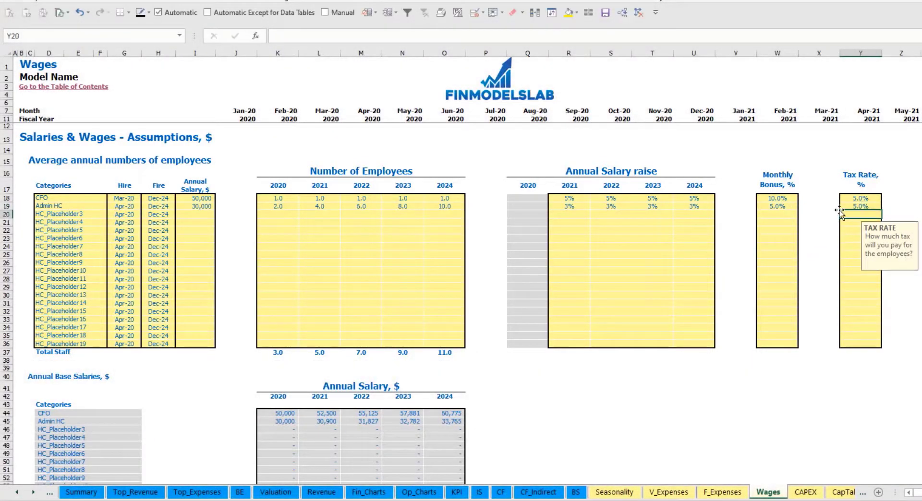
- Examine the Admin HC monthly headcount and its formulas across the years in the Total Staff Numbers section
scroll(352, 303, "down", 7)
scroll(352, 303, "down", 7)
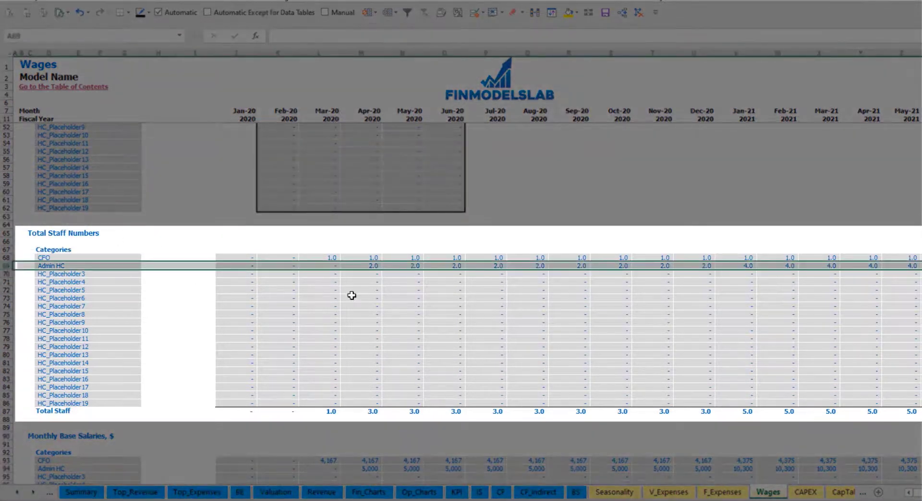
left_click(370, 265)
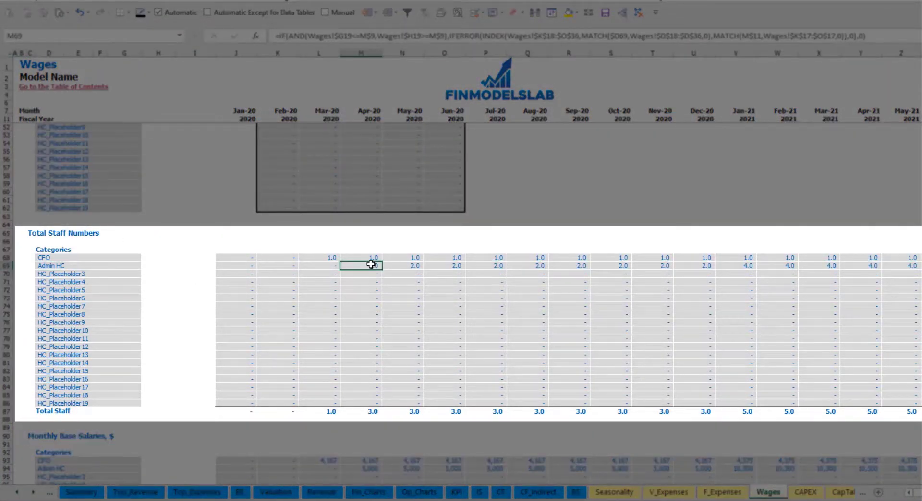
mouse_move(372, 274)
left_mouse_down()
mouse_move(613, 278)
mouse_move(702, 265)
left_mouse_up()
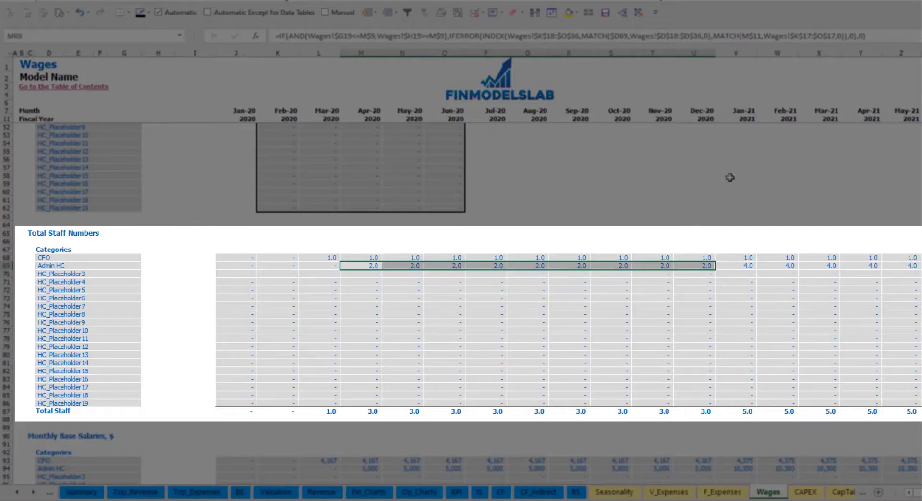
left_click(751, 265)
left_click_drag(751, 266, 908, 266)
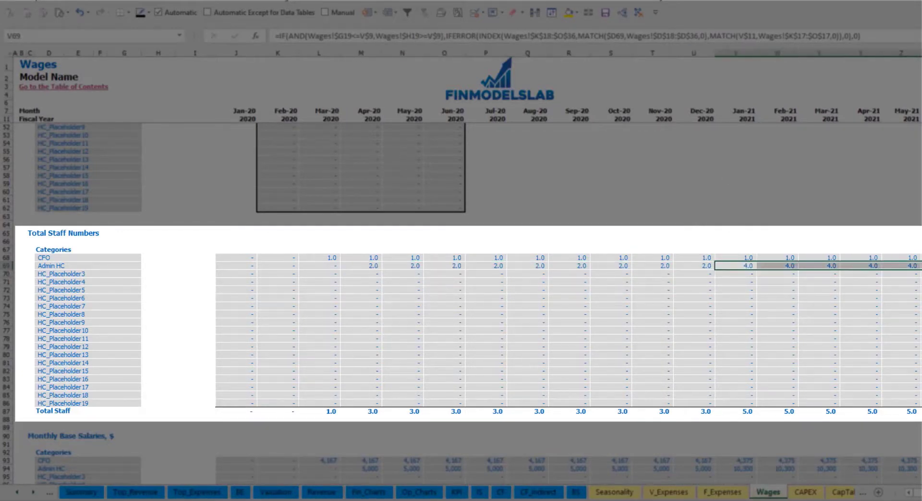
scroll(466, 269, "right", 9)
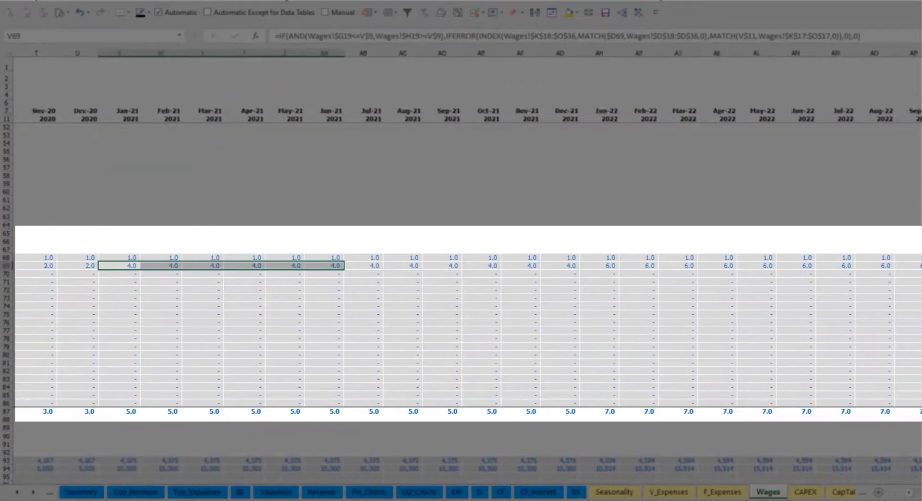
scroll(842, 265, "right", 1)
left_click(843, 266)
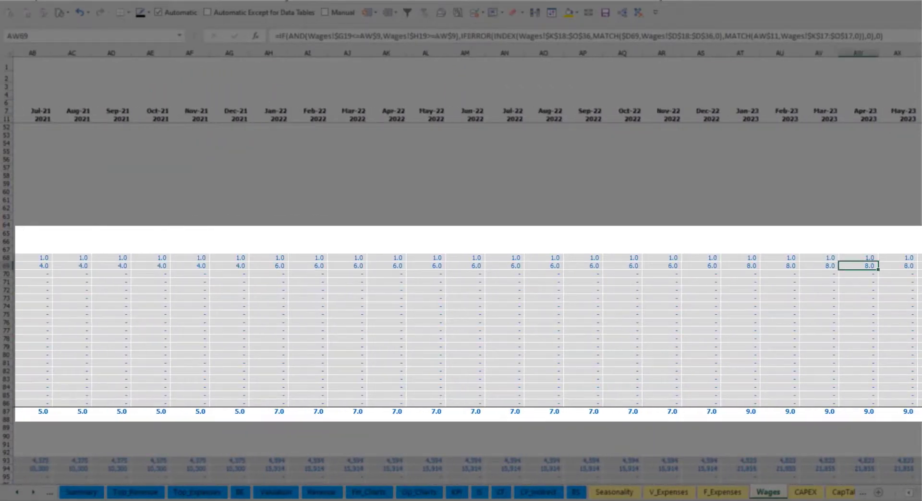
scroll(764, 264, "right", 5)
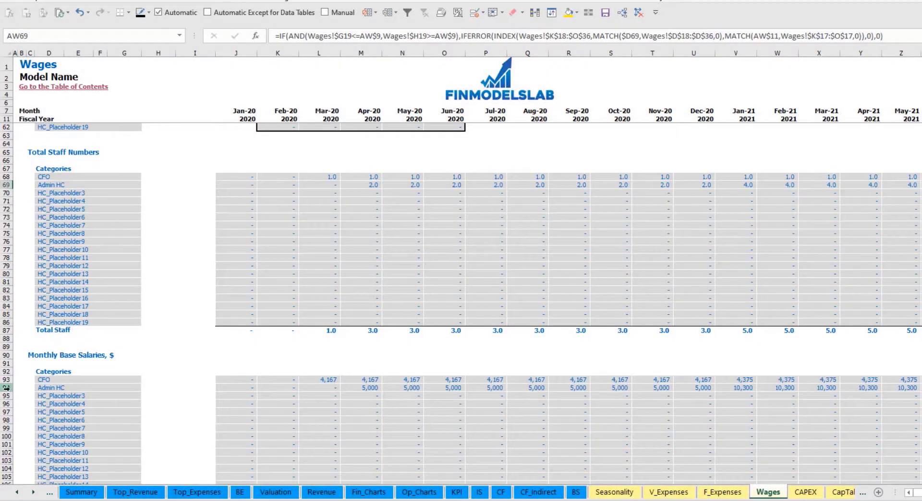
- Compare Admin HC monthly base salaries with its staff numbers, and review the Monthly Bonus and Monthly Base Taxes sections
left_click(7, 387)
left_click(365, 387)
left_click(368, 185)
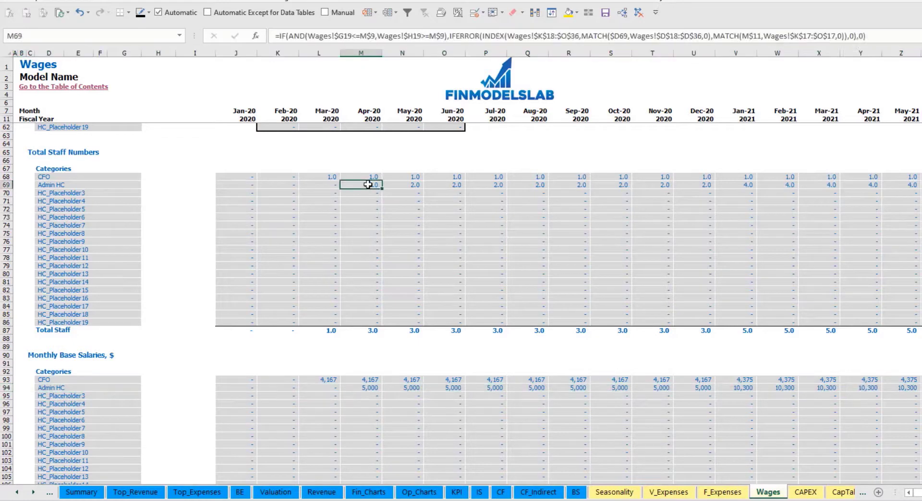
left_click(902, 186)
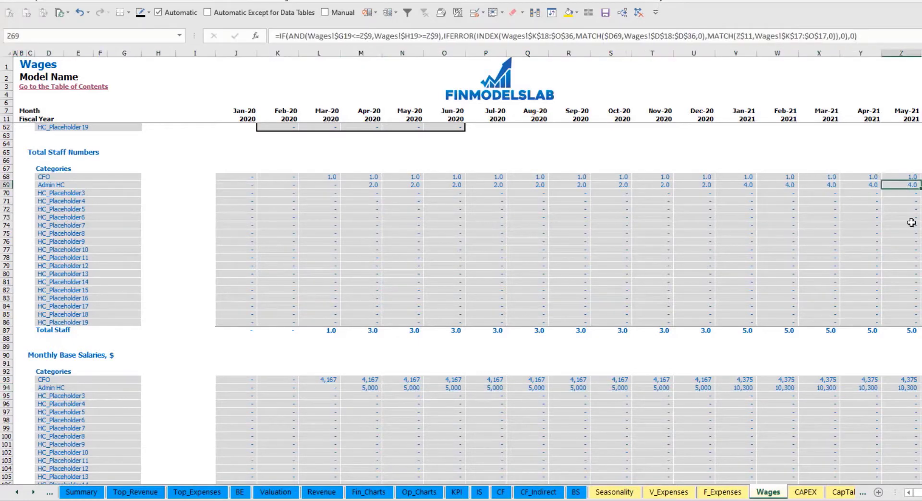
left_click(915, 388)
scroll(505, 420, "down", 10)
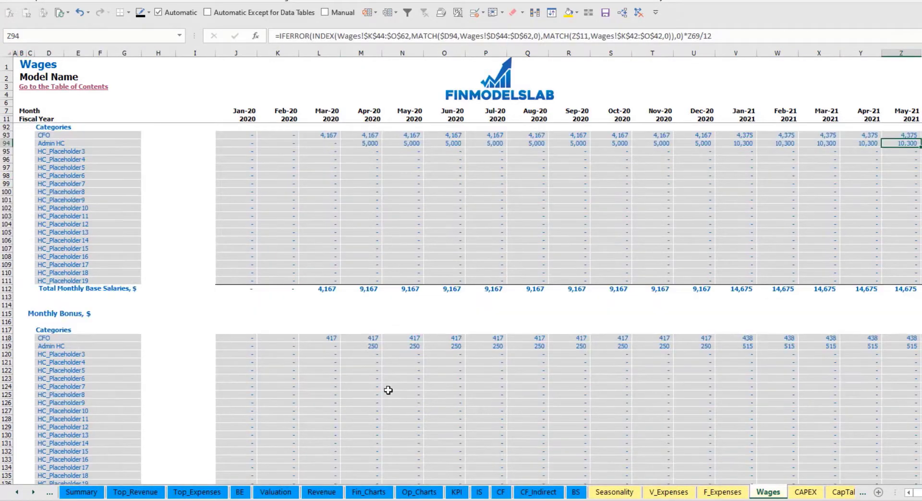
scroll(567, 352, "down", 10)
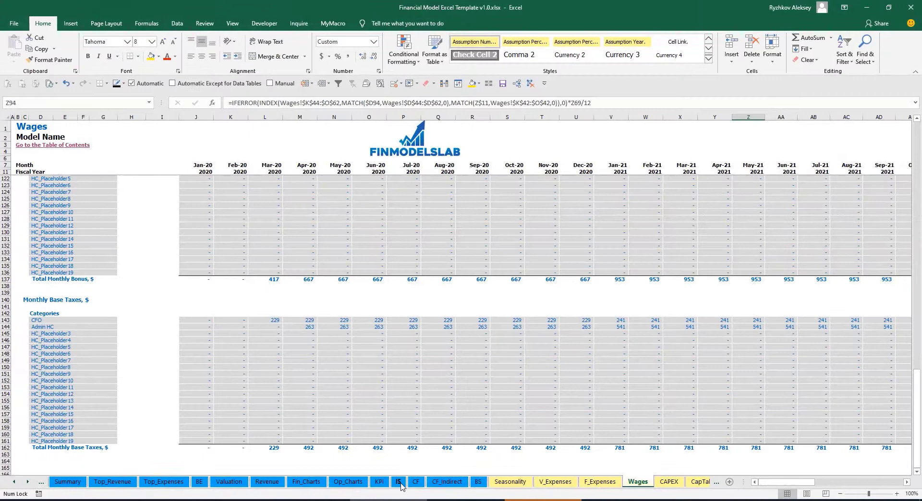
- Open the Income Statement sheet, expand the Salary and Wages rows and examine the staff category lines
left_click(398, 482)
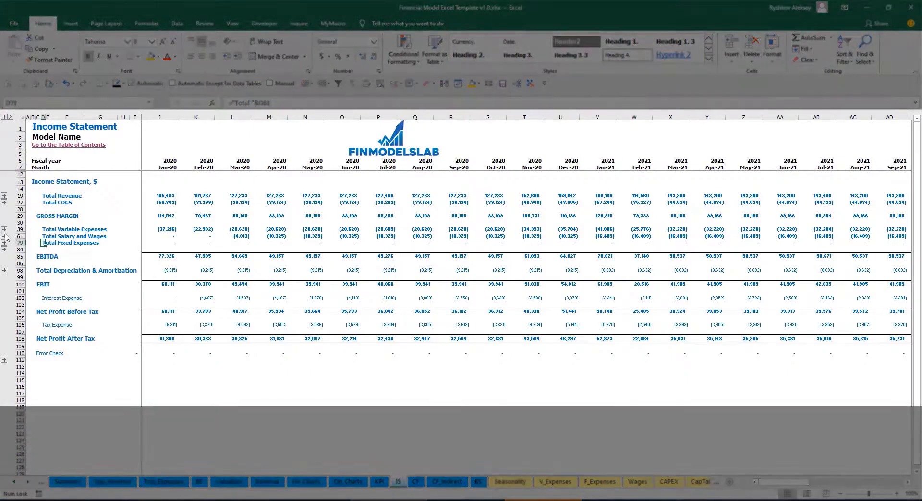
left_click(4, 236)
left_click(153, 249)
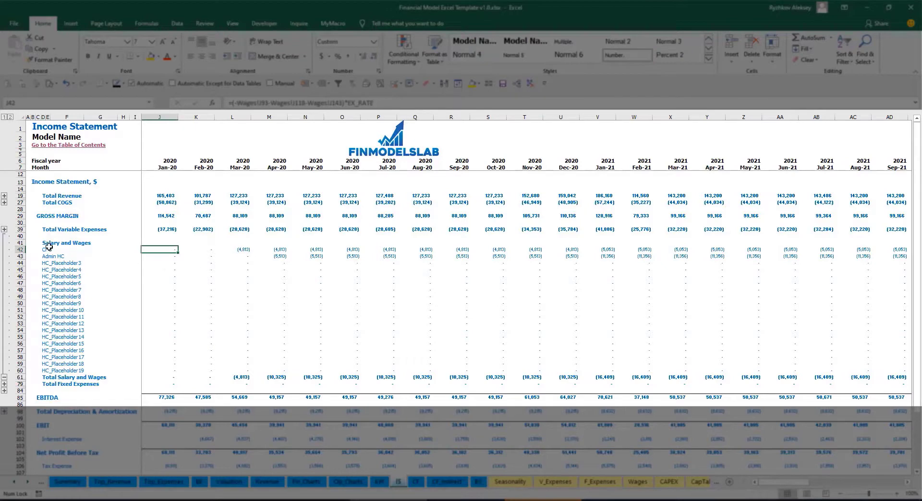
left_click_drag(49, 249, 51, 343)
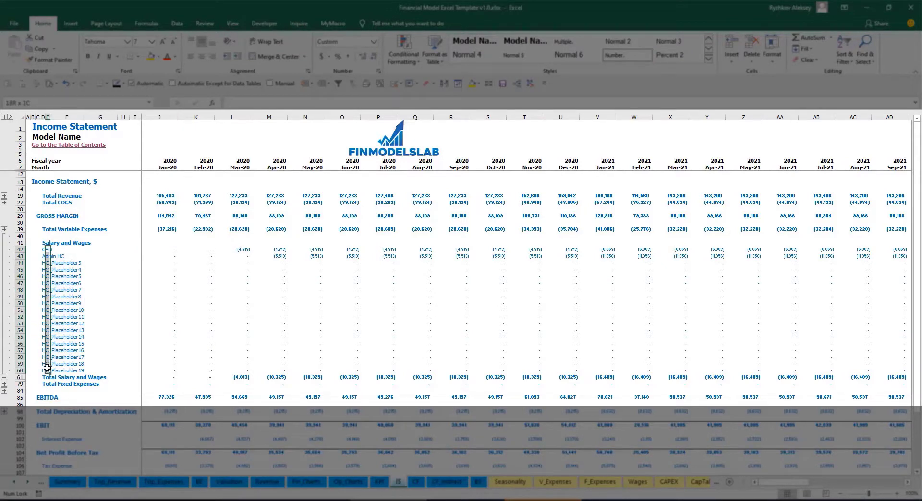
left_click(83, 256)
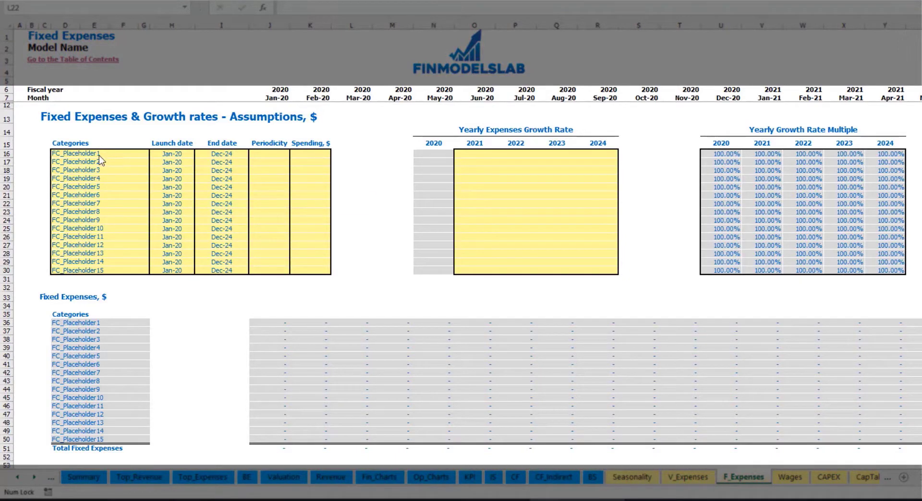
- Name the first fixed expense category Utilities and set its launch date to Mar-20
left_click(101, 153)
type("Utilities")
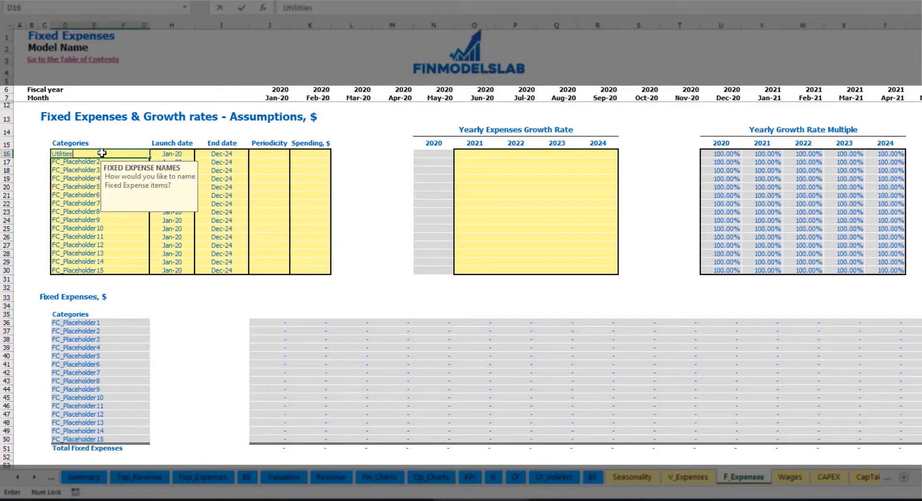
key("Return")
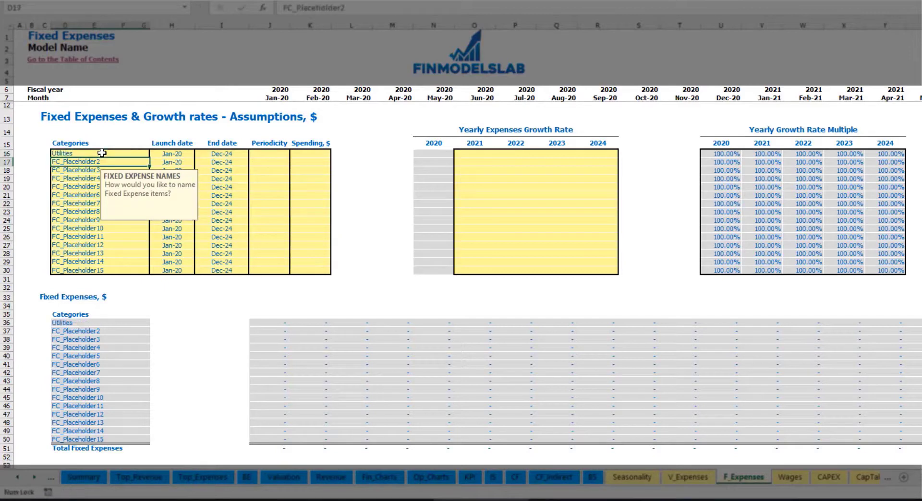
left_click(178, 153)
left_click(198, 154)
left_click(164, 177)
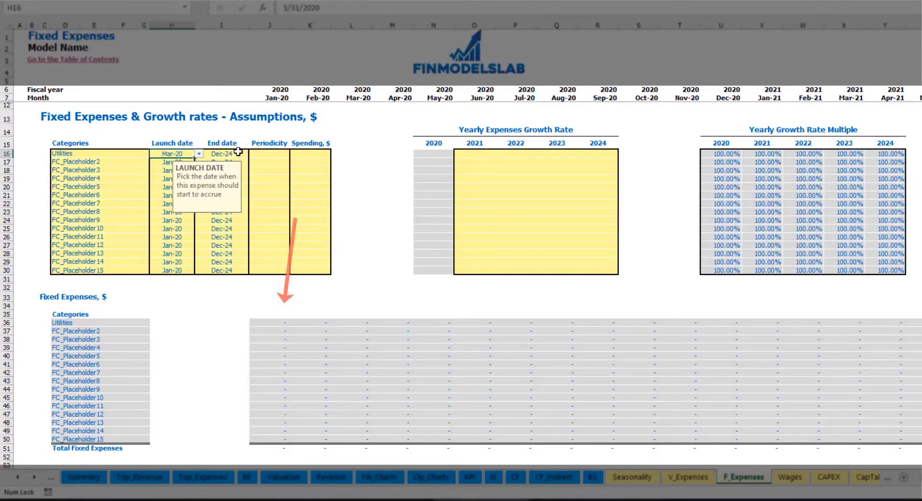
- Check the Utilities end date and review the monthly timeline through to its far end and back
left_click(238, 154)
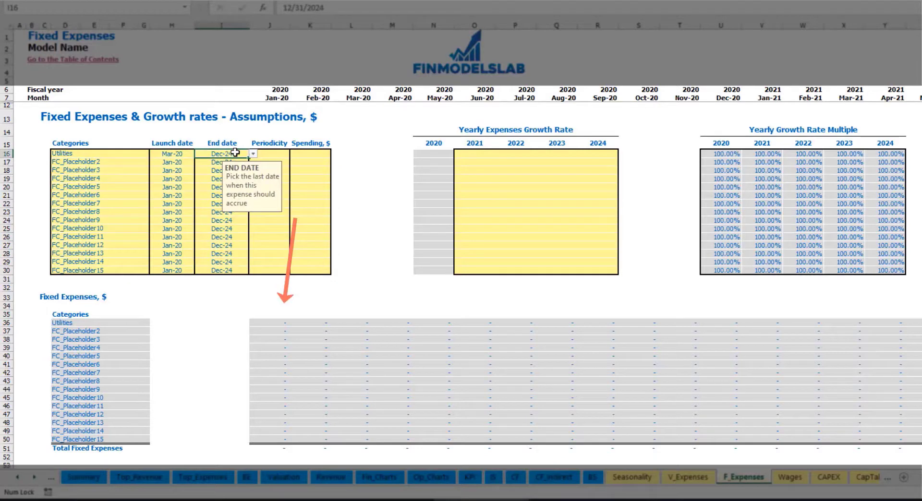
left_click(276, 99)
key("ctrl+Right")
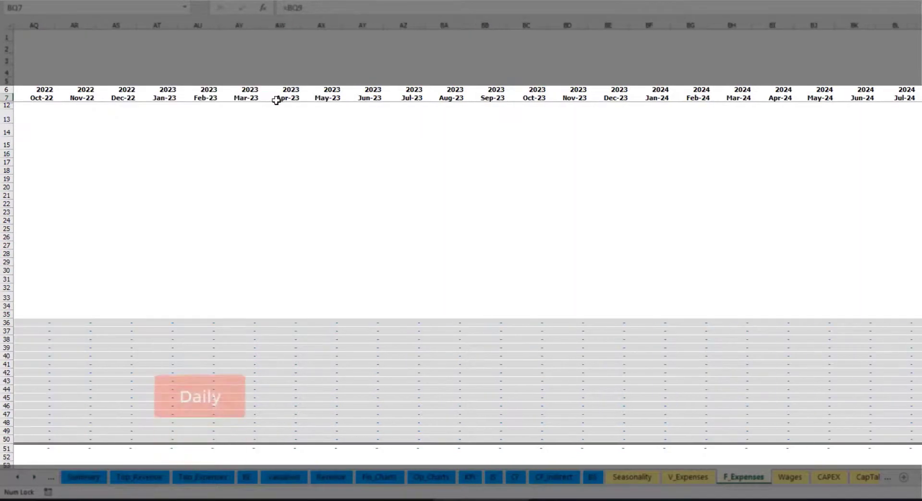
key("ctrl+Left")
key("Left")
key("Left")
key("Left")
key("Left")
key("Left")
key("Left")
key("Left")
key("Left")
key("Left")
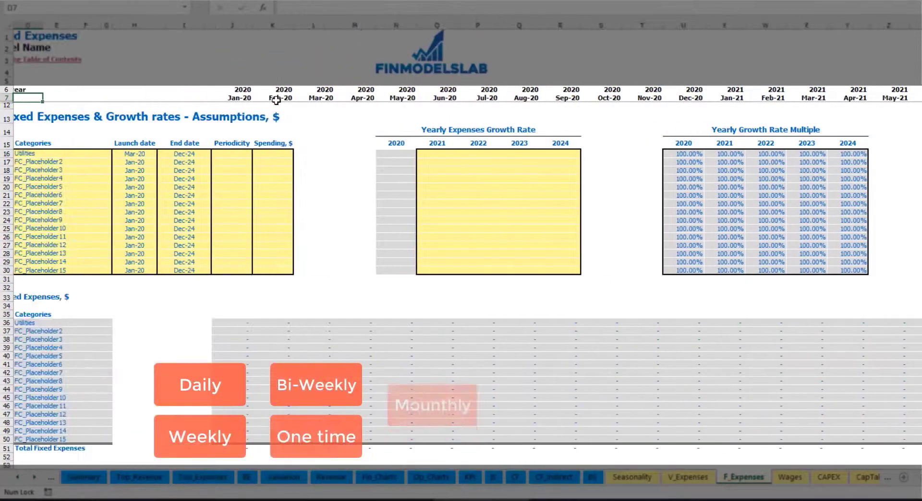
- Set the Utilities periodicity to Daily and its spending to 50
left_click(269, 154)
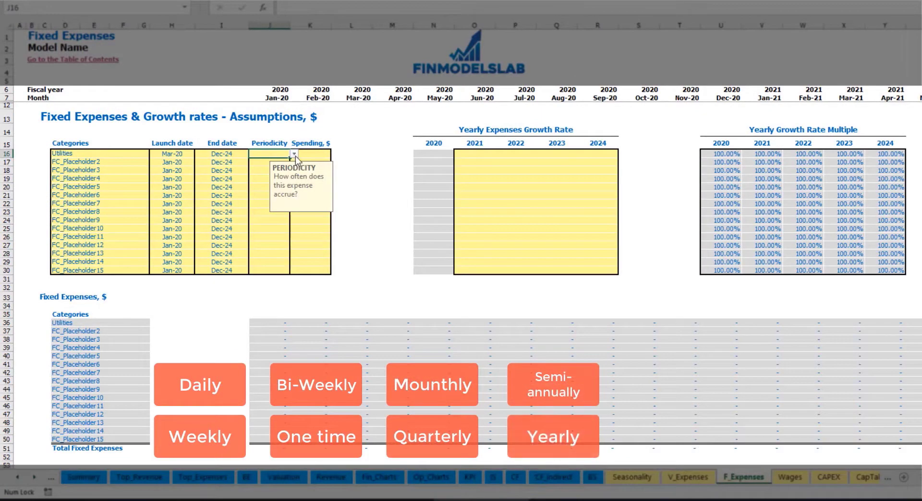
left_click(294, 154)
left_click(269, 170)
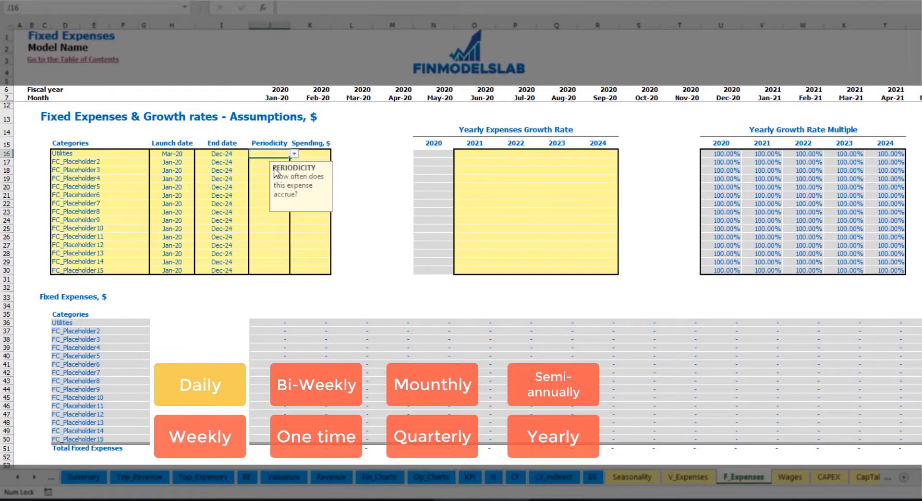
left_click(318, 155)
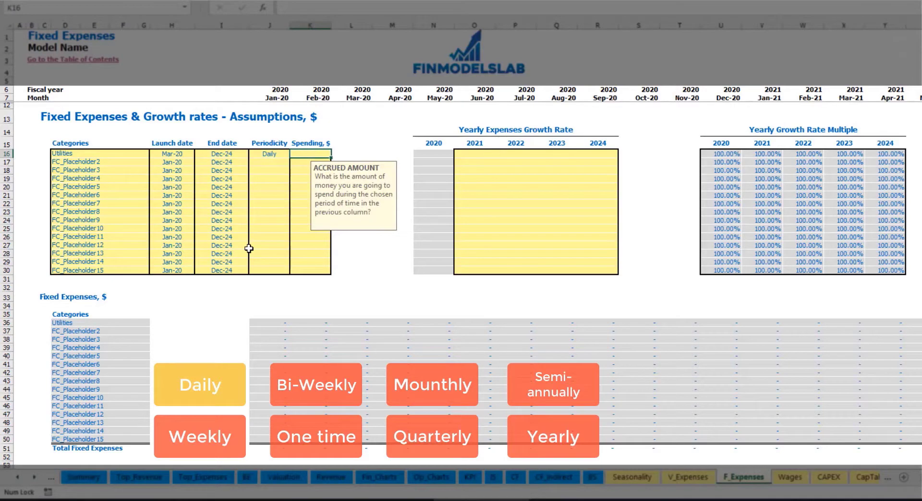
type("5")
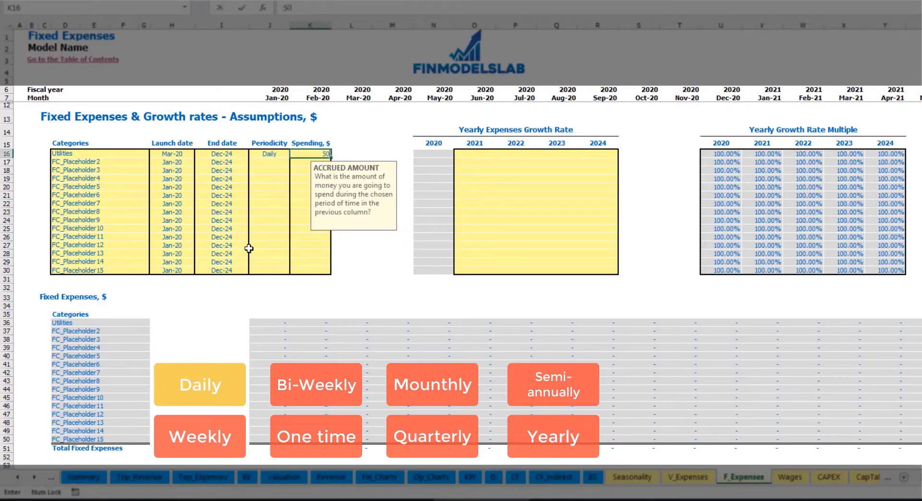
type("0")
key("Return")
- Examine the monthly Utilities amounts and formulas for Mar-20 through May-20 in the Fixed Expenses section
left_click(358, 326)
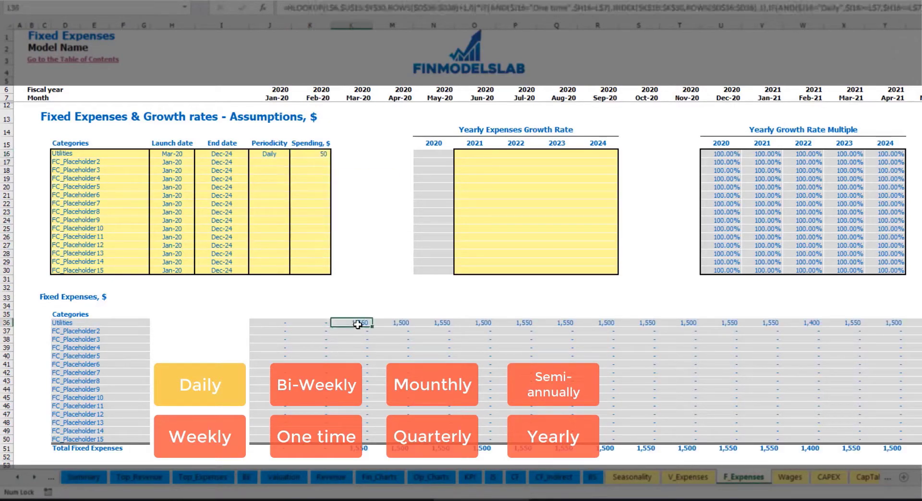
left_click(398, 328)
left_click(446, 326)
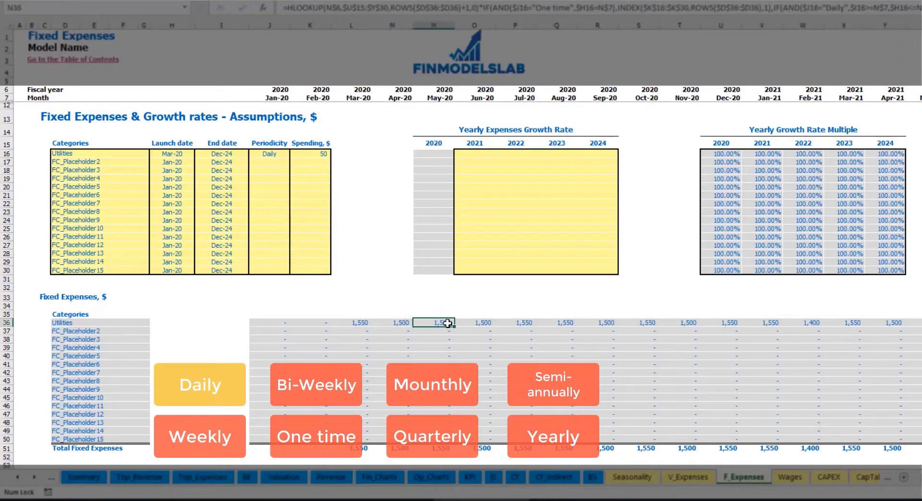
left_click(359, 315)
left_click(371, 327)
left_click(386, 324)
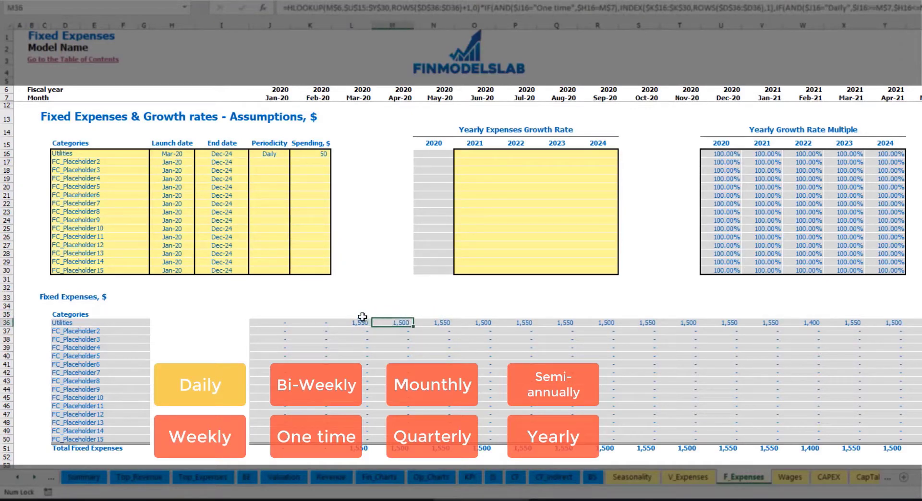
left_click(354, 95)
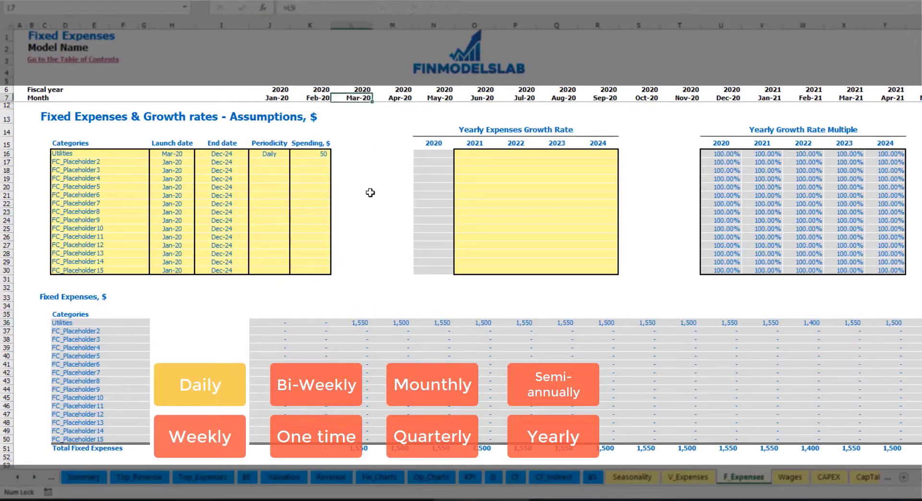
left_click(362, 324)
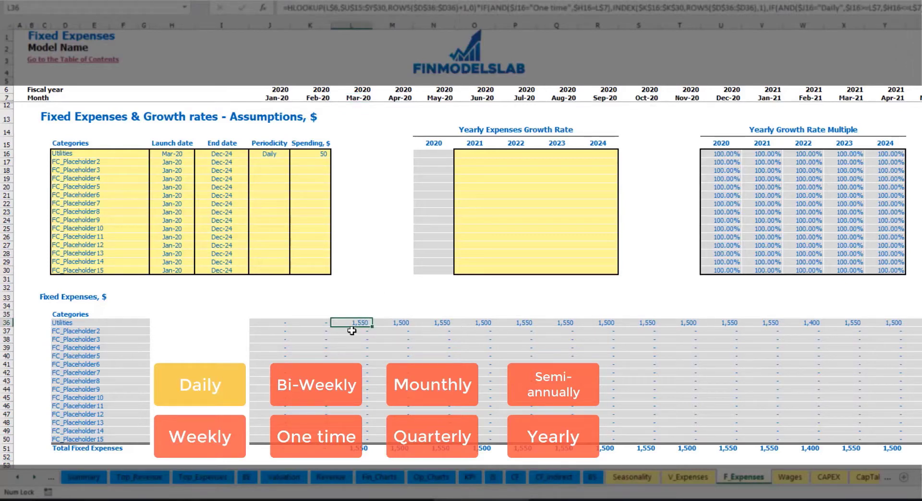
- Set the Utilities yearly growth rate to 5% for 2021 and copy it across 2022 through 2024
left_click(401, 323)
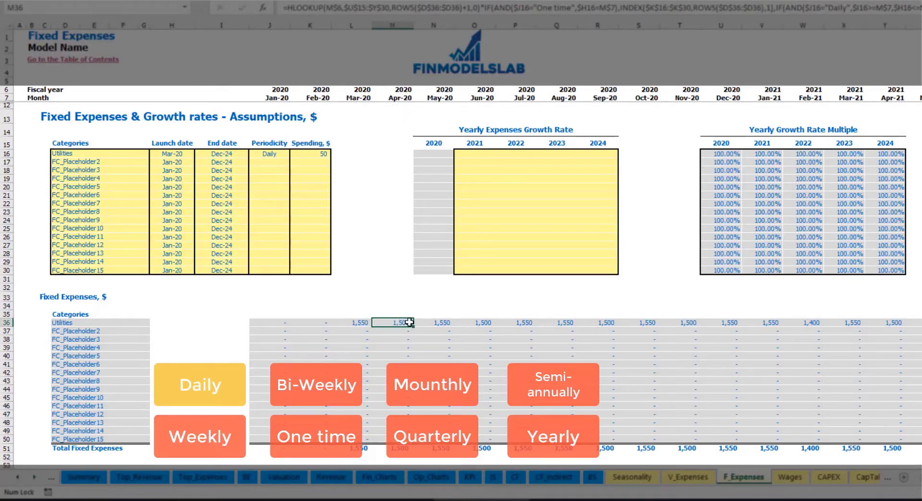
left_click(480, 156)
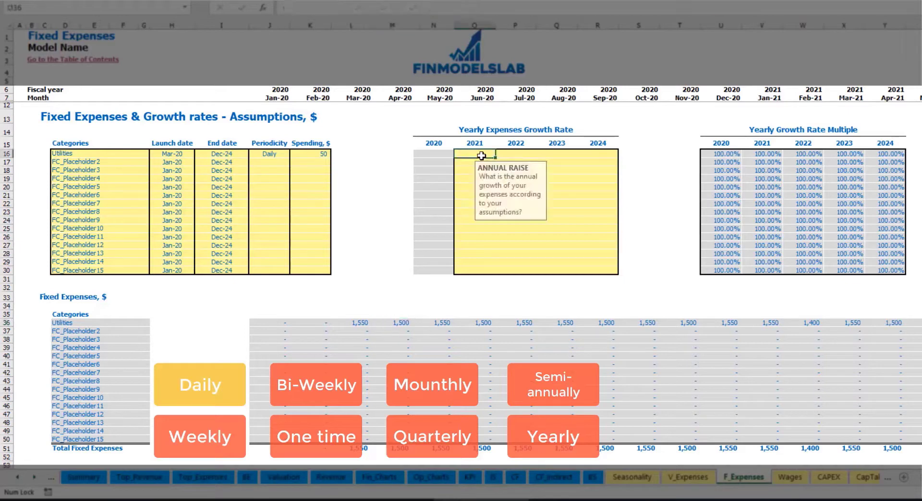
type("5%")
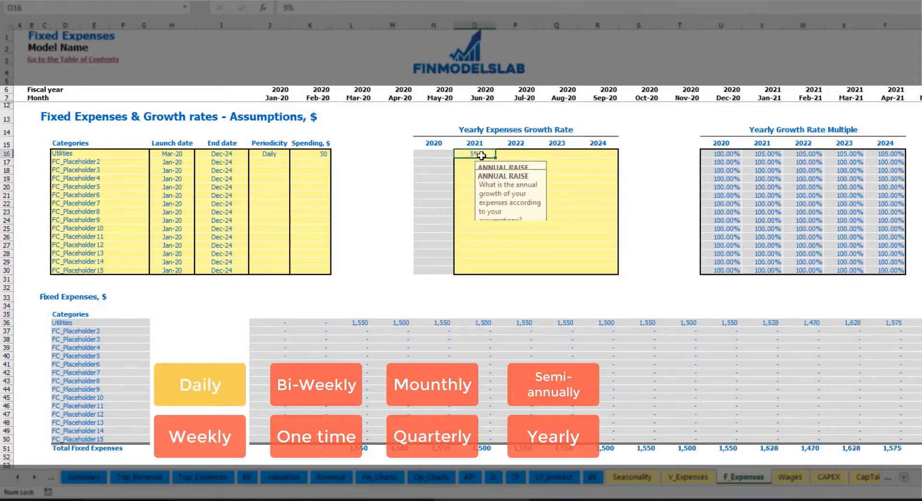
key("ctrl+Return")
key("ctrl+c")
key("Right")
key("shift+Right")
key("shift+Right")
key("ctrl+v")
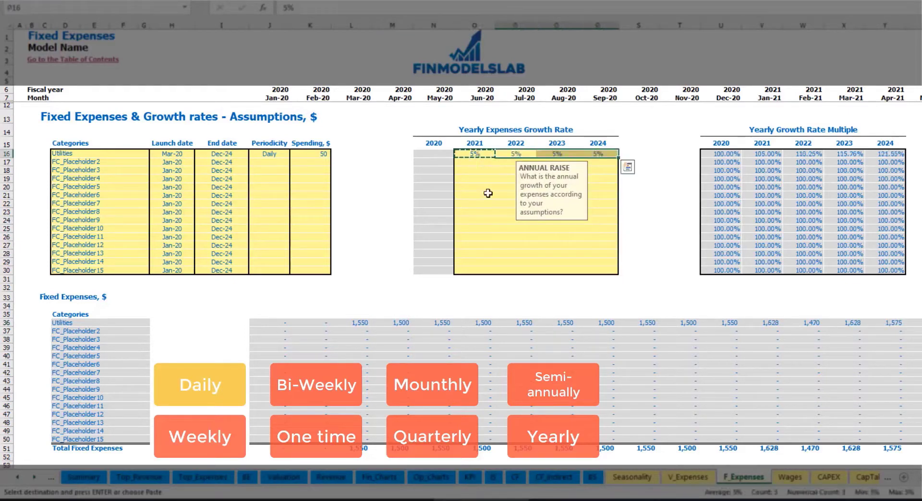
key("Left")
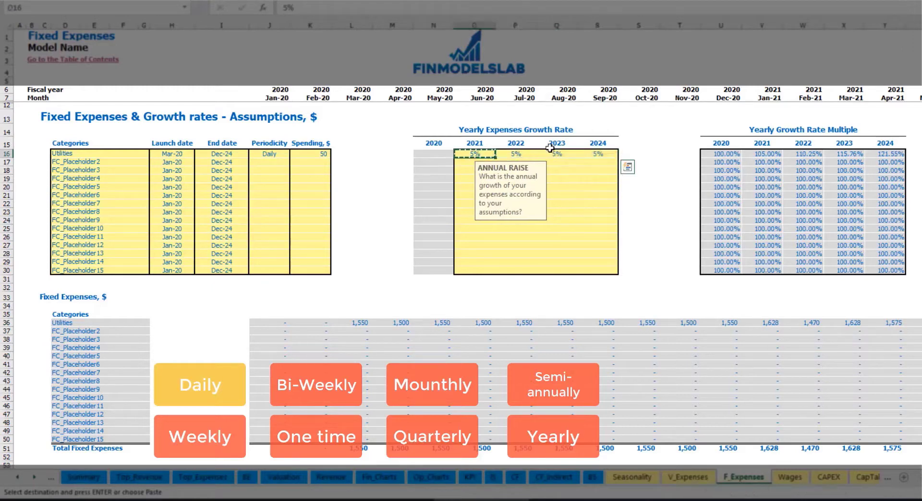
key("shift+Right")
key("shift+Right")
key("shift+Right")
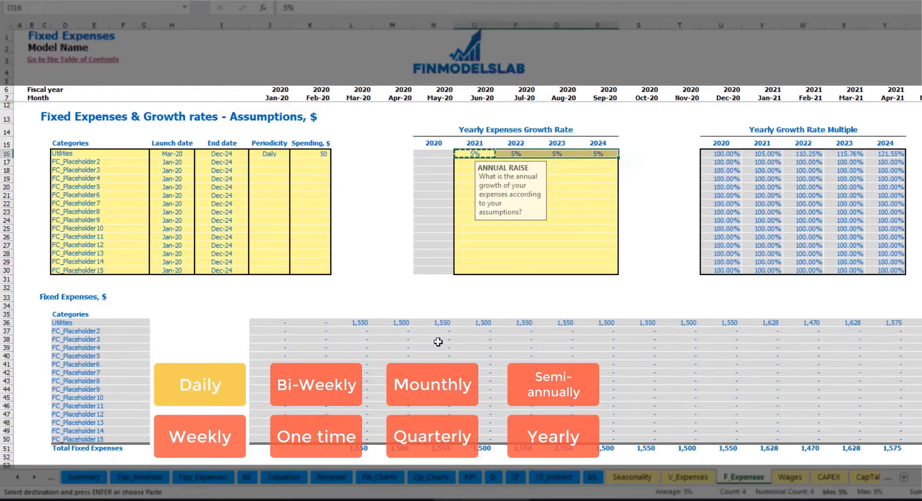
left_click_drag(916, 478, 855, 465)
- Name the second fixed expense category Advertising, with a launch date of Mar-20 and an end date of Aug-24
left_click(109, 161)
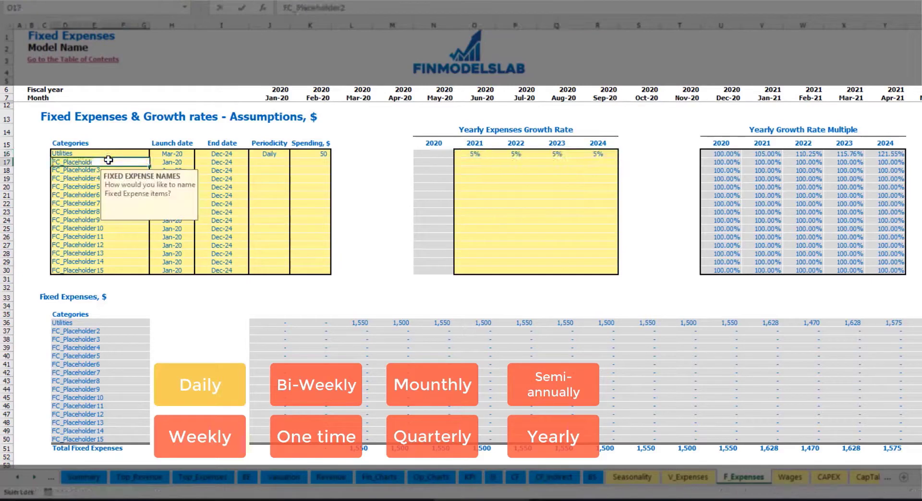
type("Advertising")
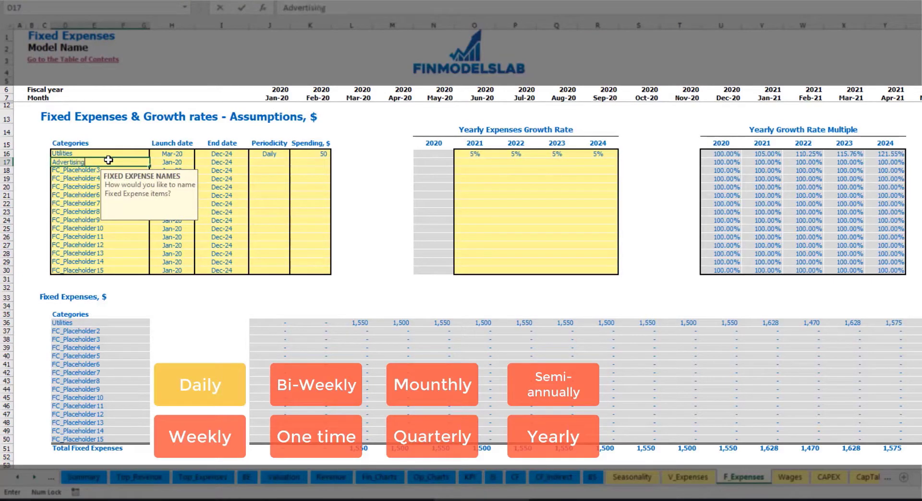
left_click(175, 163)
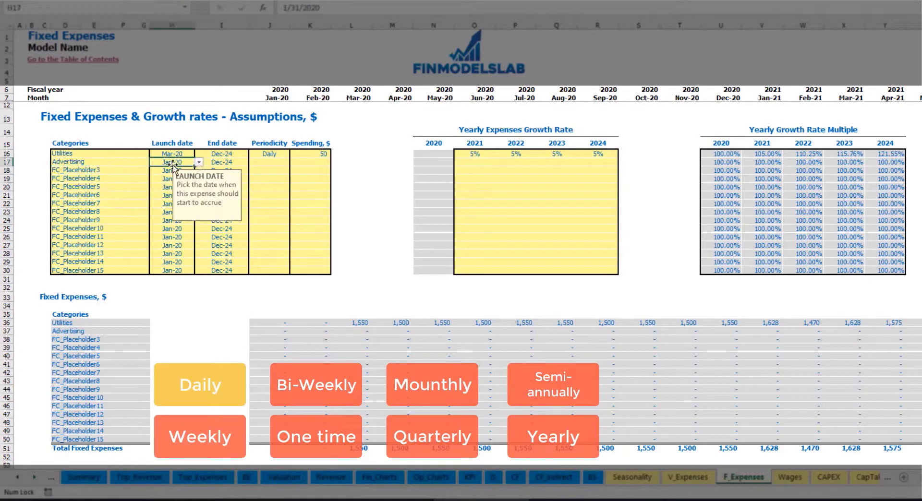
left_click(198, 162)
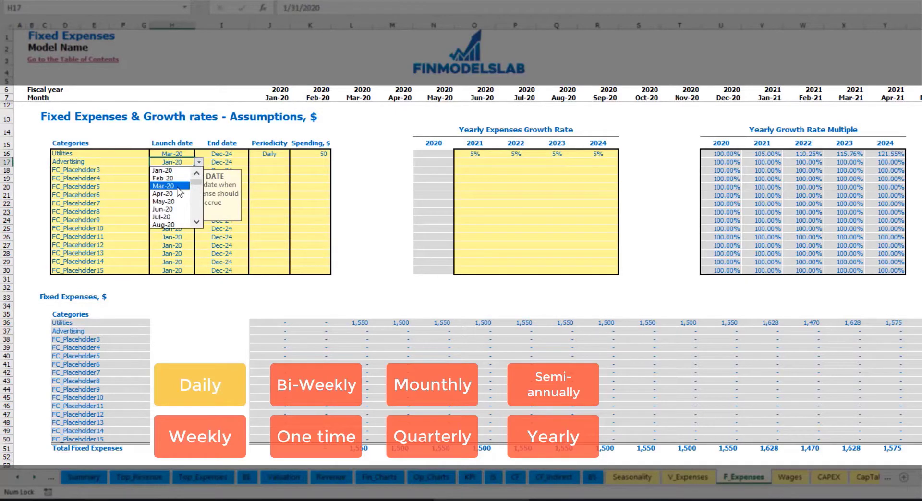
left_click(173, 187)
left_click(232, 161)
left_click(253, 163)
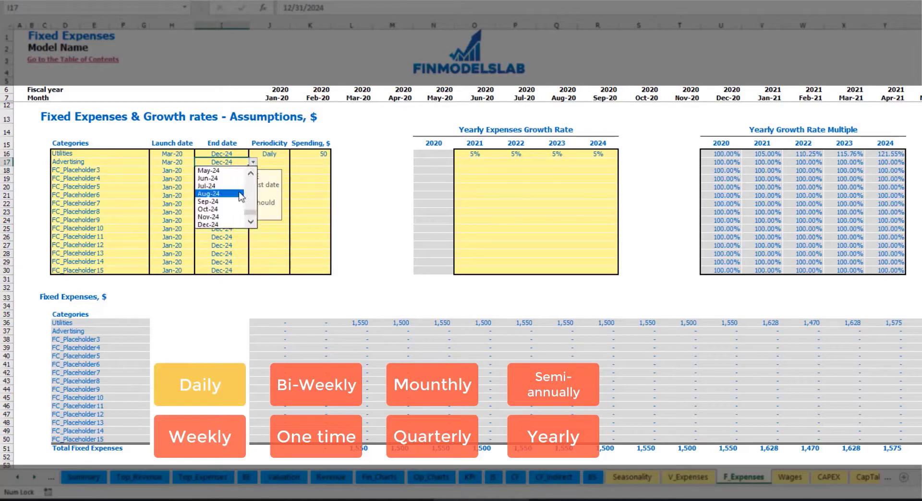
left_click(223, 194)
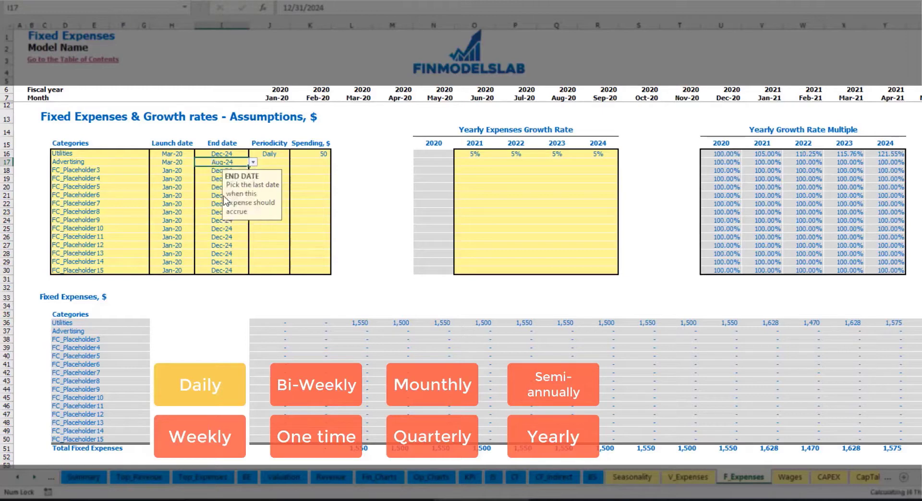
- Set the Advertising periodicity to Weekly and its spending to 100
left_click(269, 161)
left_click(293, 163)
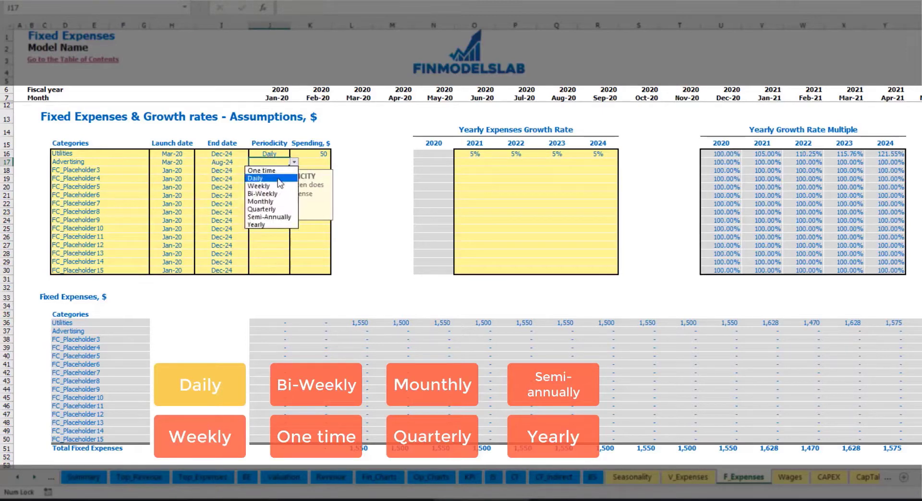
left_click(276, 185)
left_click(307, 165)
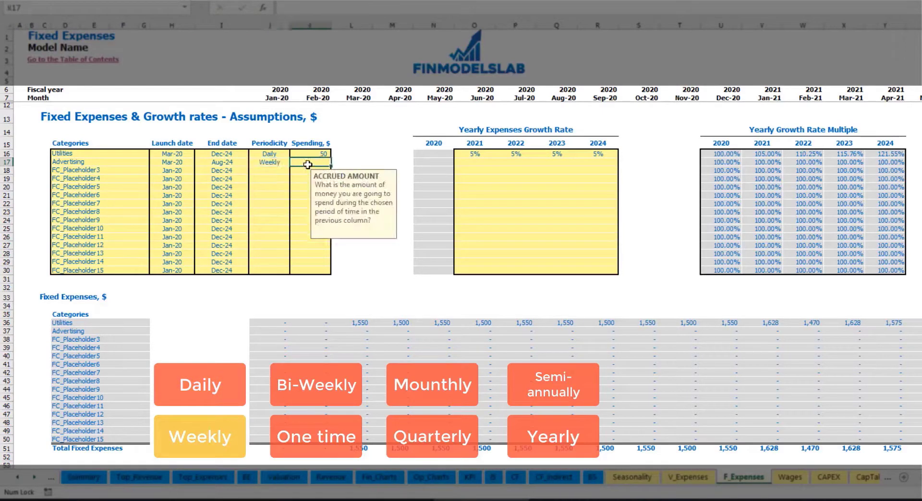
type("100")
key("Return")
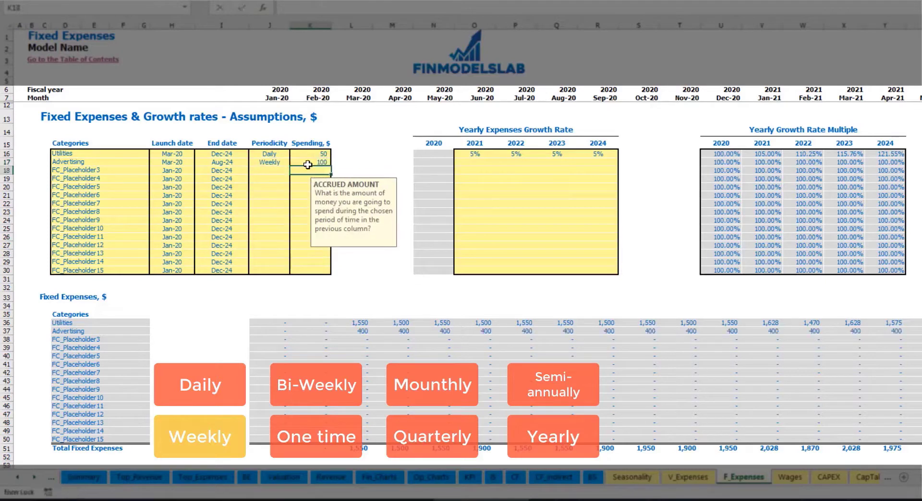
- Review the monthly Advertising amounts from Mar-20 through mid-2024, including the formulas for the Mar-20 and Aug-24 cells
left_click(364, 331)
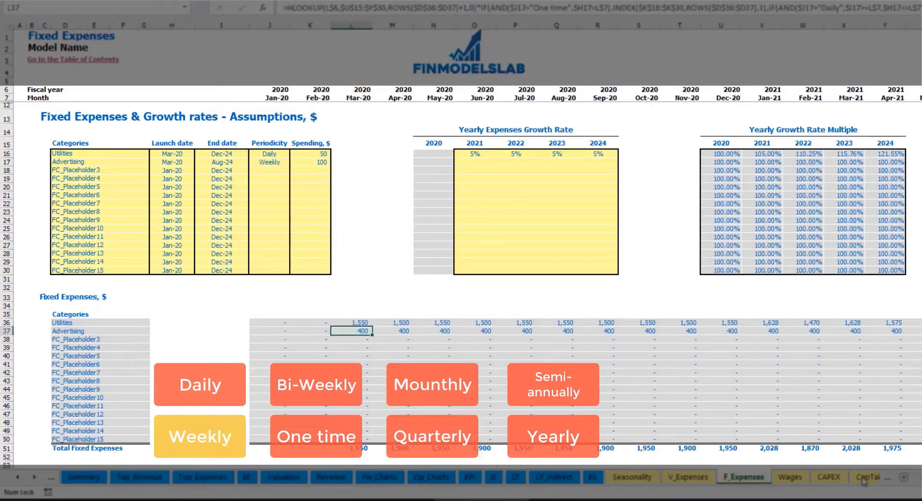
scroll(912, 482, "right", 10)
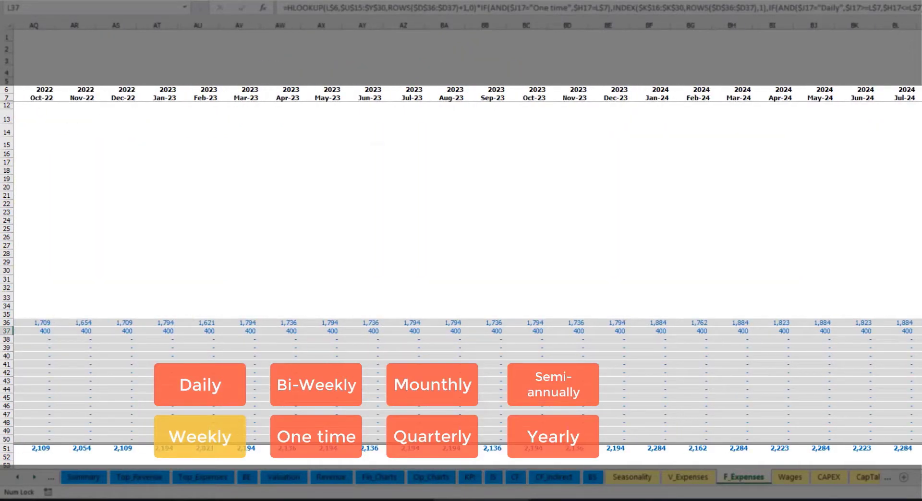
left_click(919, 25)
left_click(918, 331)
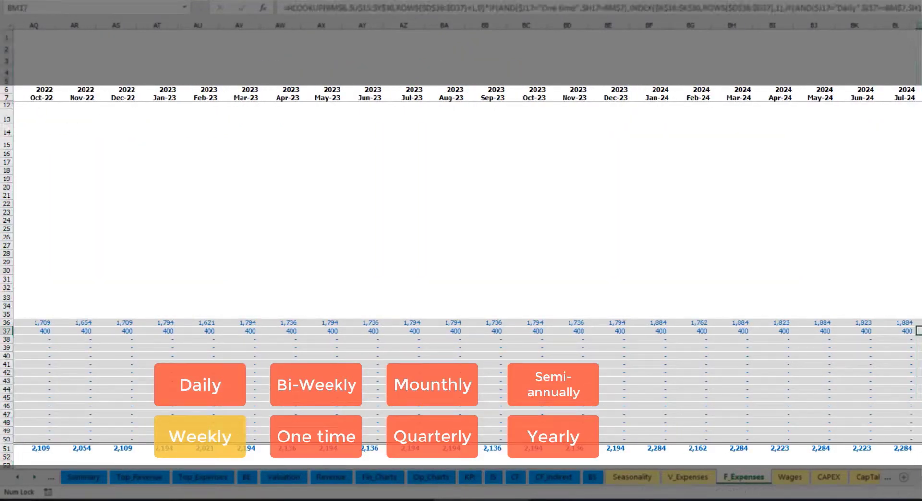
scroll(743, 498, "left", 10)
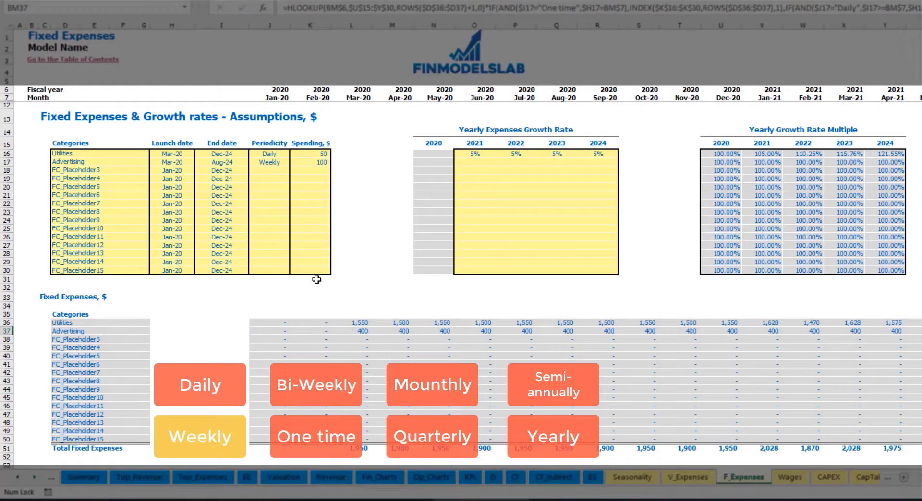
- Change the Advertising periodicity to Bi-Weekly and set its spending to 500
left_click(276, 162)
left_click(294, 162)
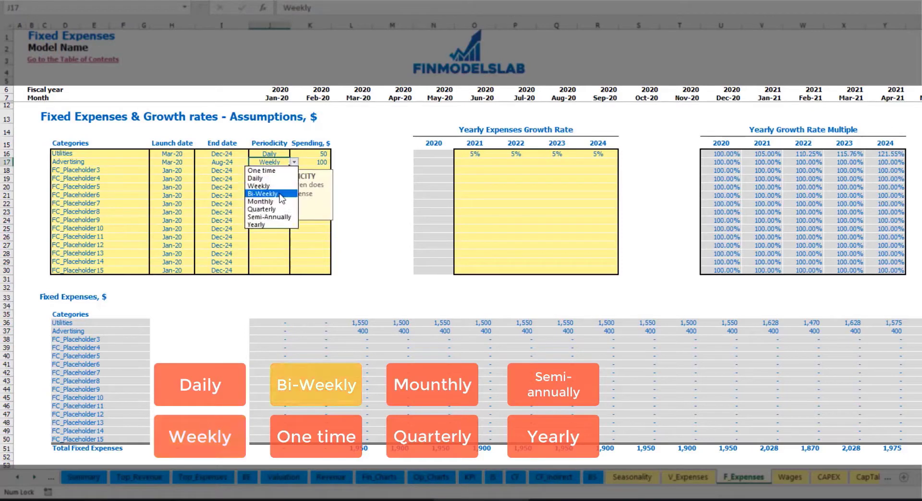
left_click(281, 194)
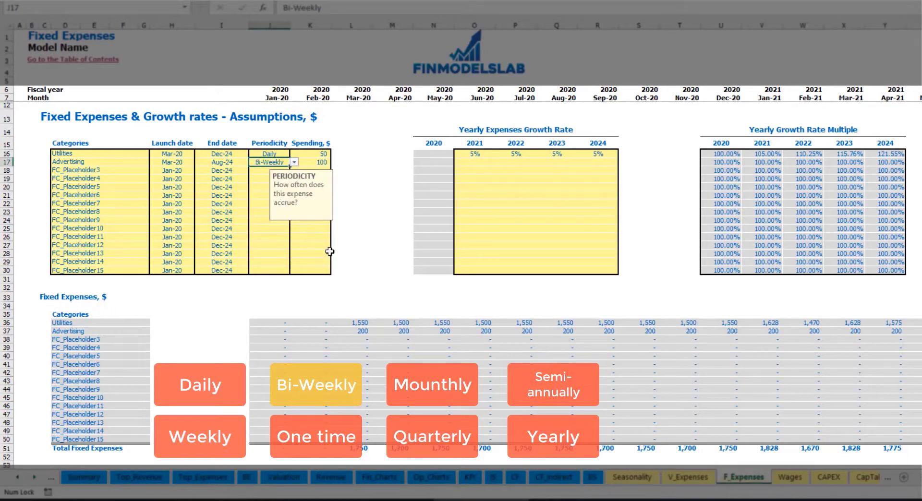
left_click(308, 162)
type("50")
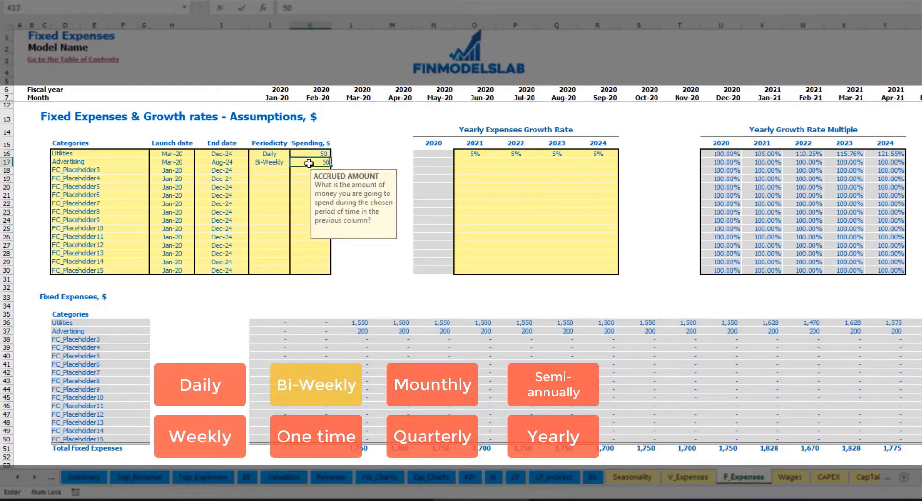
type("0")
key("Return")
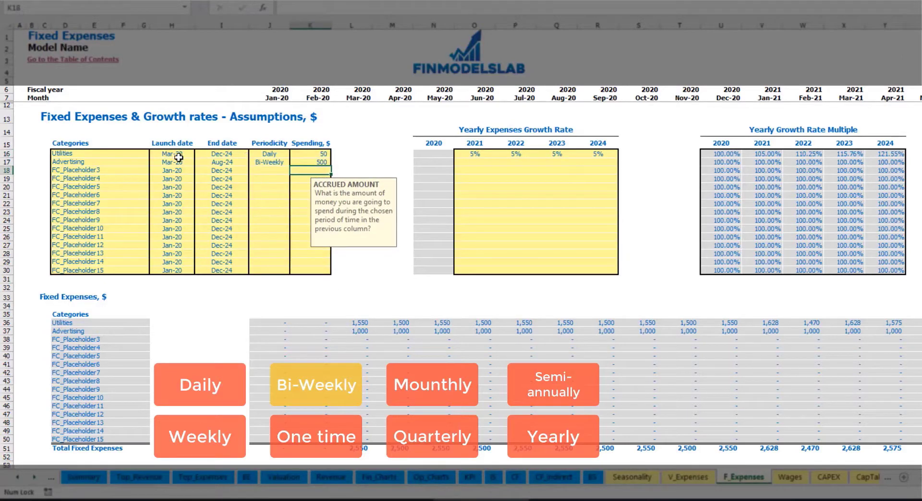
- Change the Advertising launch date to Jul-20
left_click(179, 158)
left_click(179, 163)
left_click(200, 164)
left_click(193, 164)
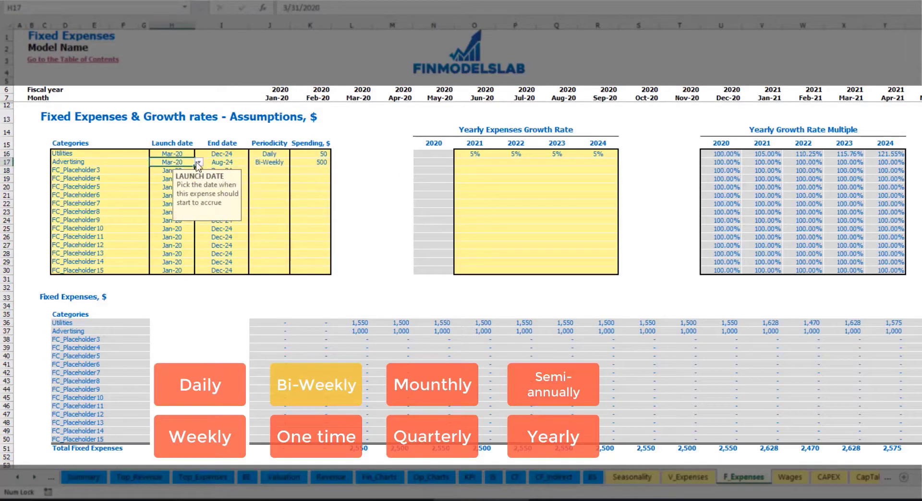
left_click(198, 163)
left_click(172, 203)
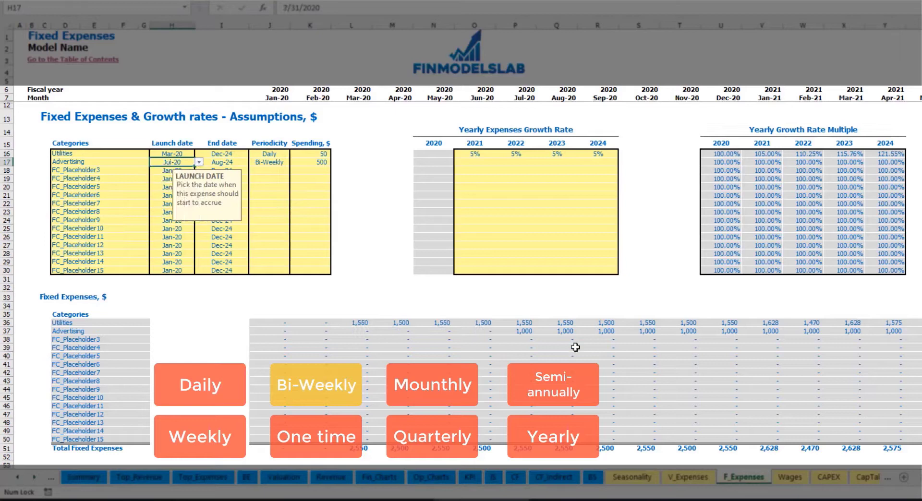
- Examine the bi-weekly Advertising amounts month by month from Jul-20 into 2021 and return to the Jul-20 amount
left_click(523, 331)
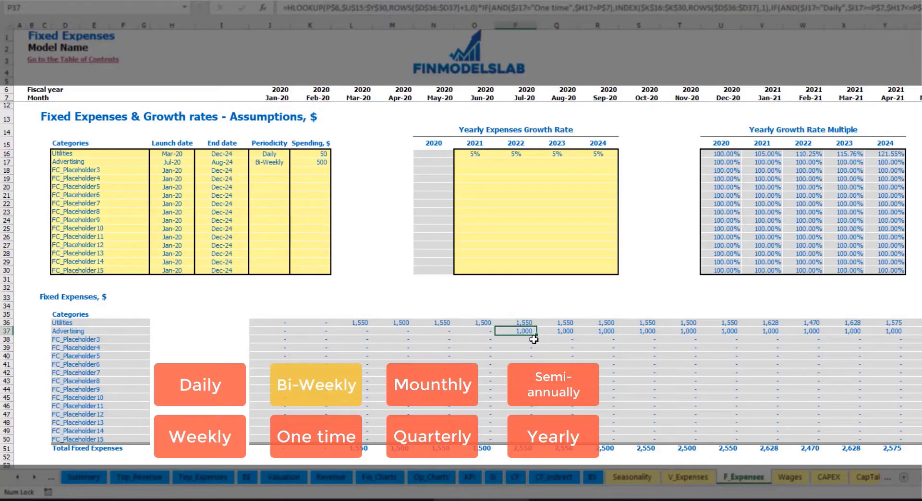
key("Right")
key("Right")
key("Right")
key("Right")
key("Right")
key("Right")
key("Right")
key("Right")
key("Right")
key("Right")
key("Right")
key("Right")
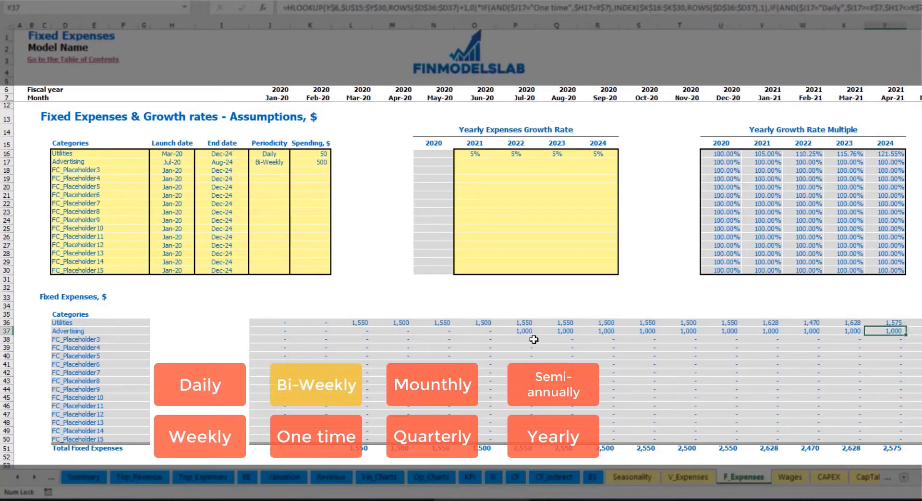
key("ctrl+Left")
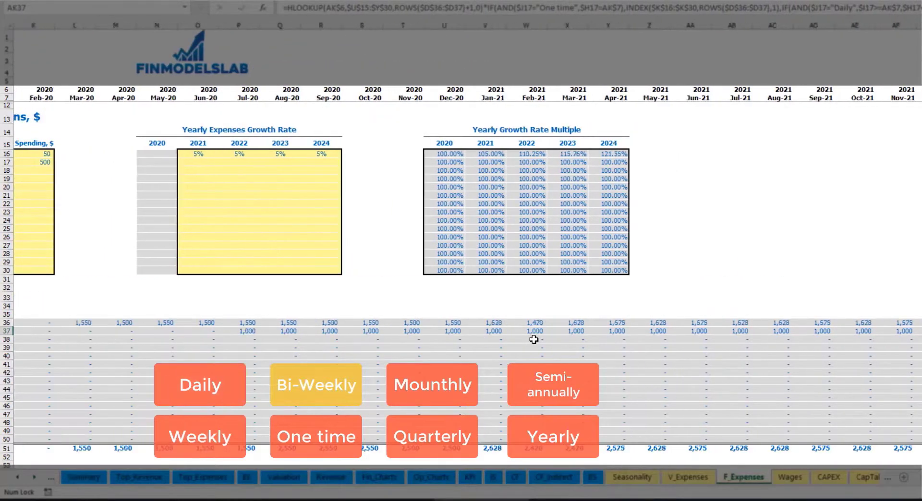
key("Home")
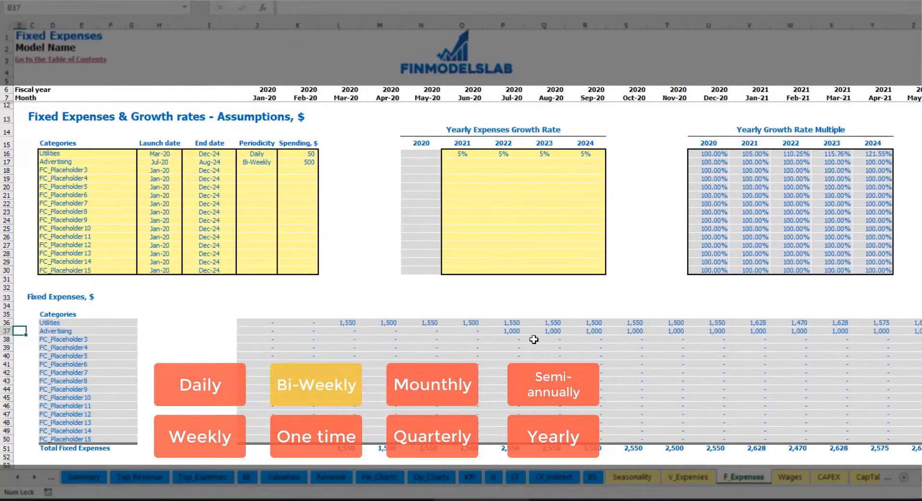
left_click(504, 331)
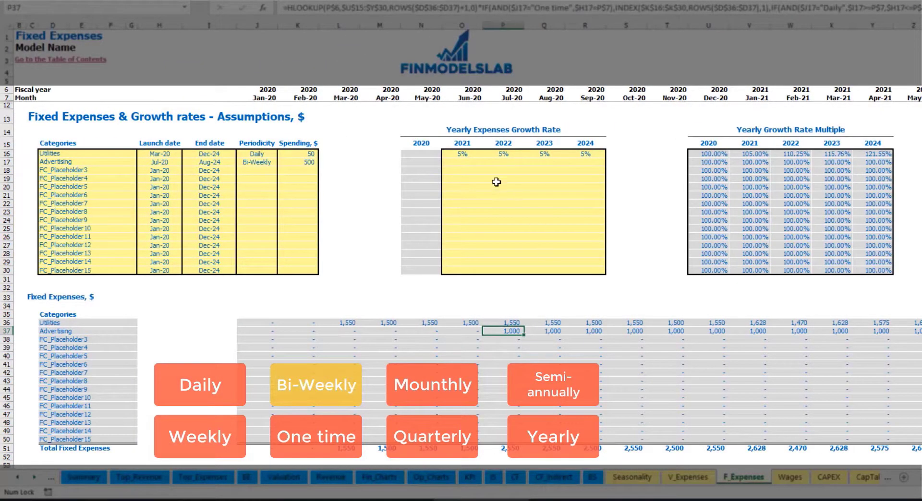
- Set the Advertising yearly growth rate to 3% for 2021 and copy it across 2022 through 2024
left_click(461, 163)
type("3%")
key("ctrl+Return")
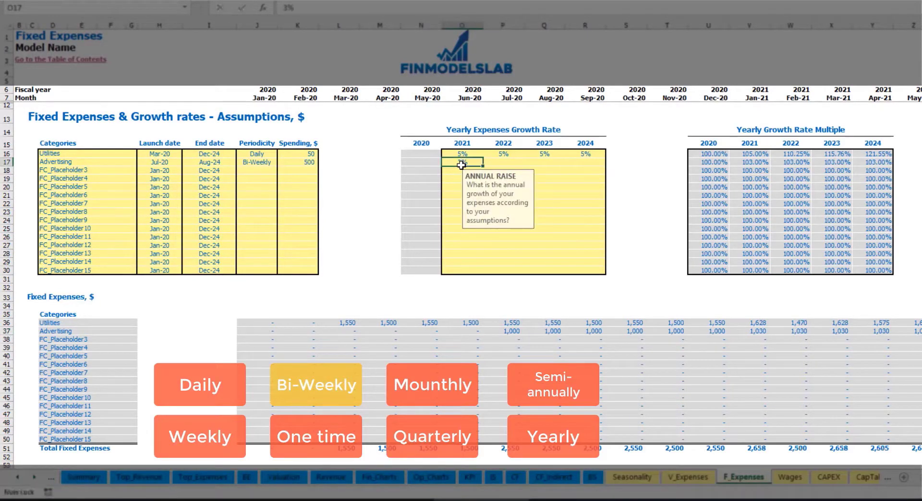
key("ctrl+c")
key("shift+Right")
key("shift+Right")
key("shift+Right")
key("ctrl+v")
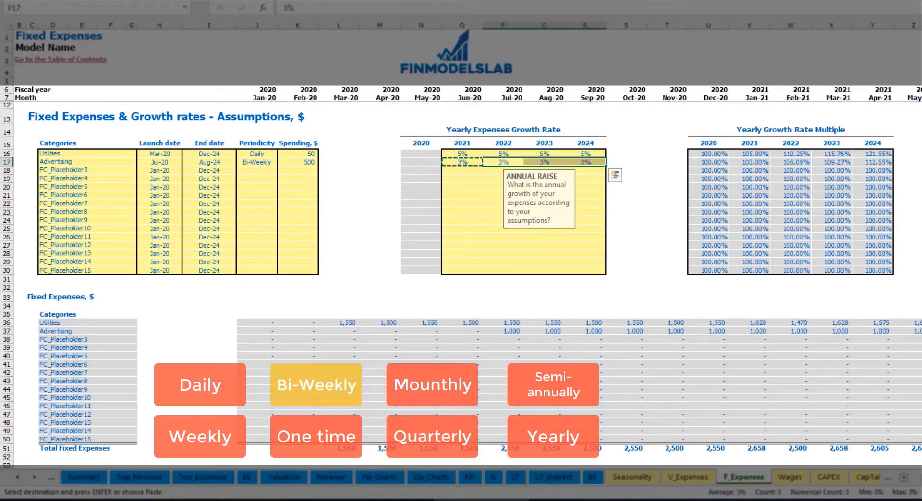
- Check how the growth rate affects the monthly Advertising amounts from Jan-21 through 2024
left_click(921, 339)
left_click(892, 330)
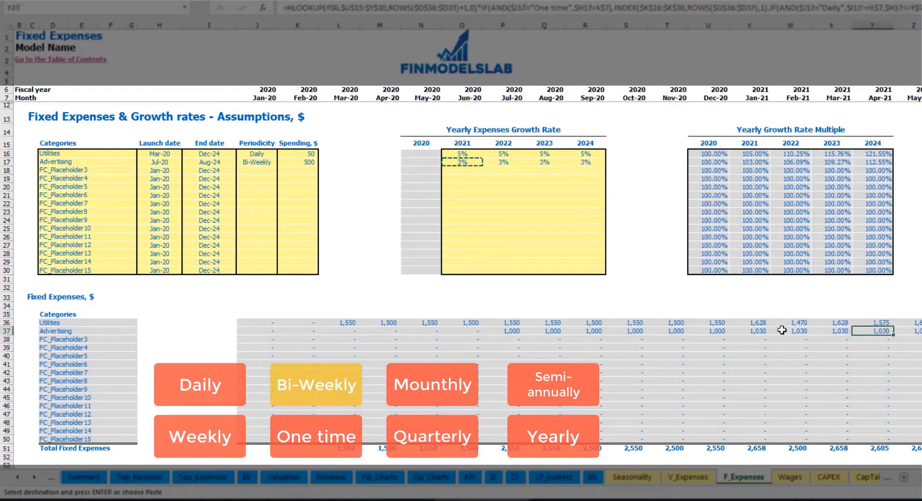
left_click(778, 332)
left_click(759, 330)
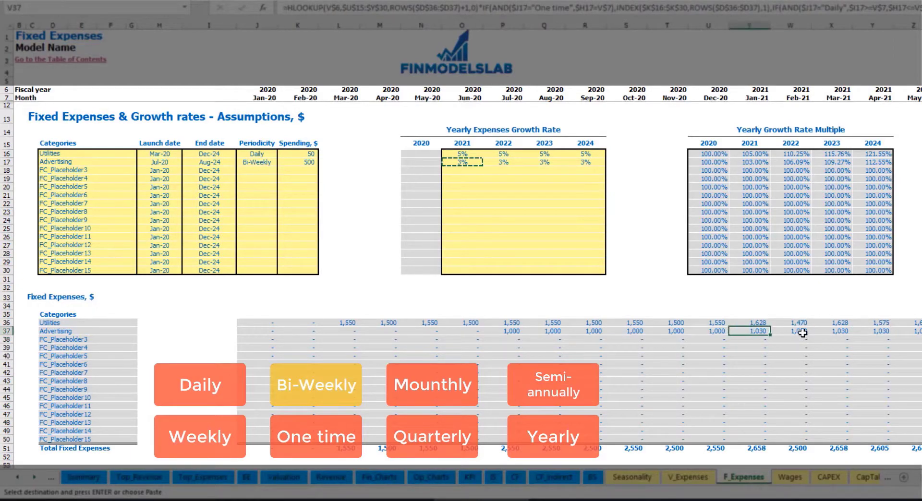
scroll(778, 331, "right", 10)
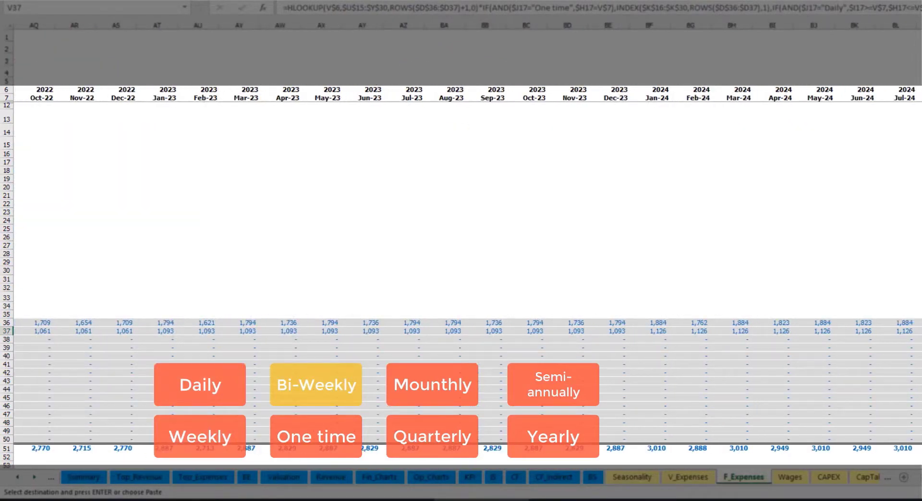
- Return to the assumptions table and rename the third fixed expense category as Office Setup
left_click(919, 25)
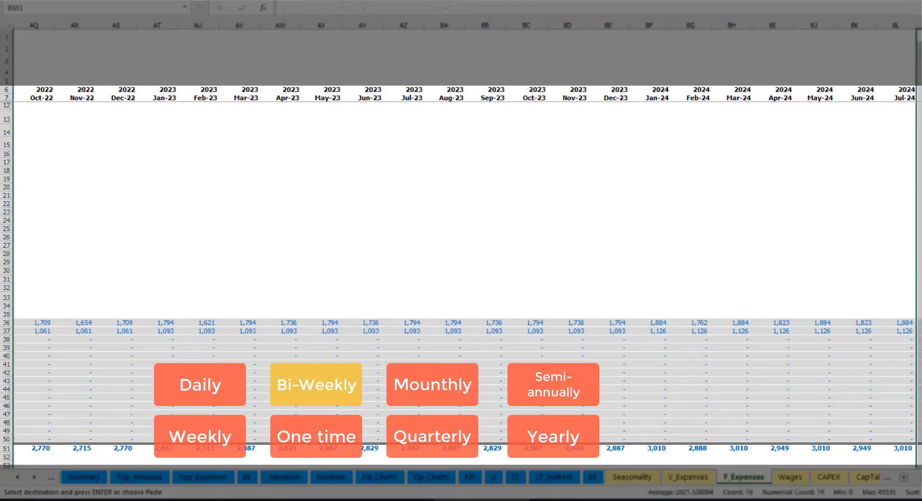
scroll(461, 240, "left", 10)
left_click(222, 162)
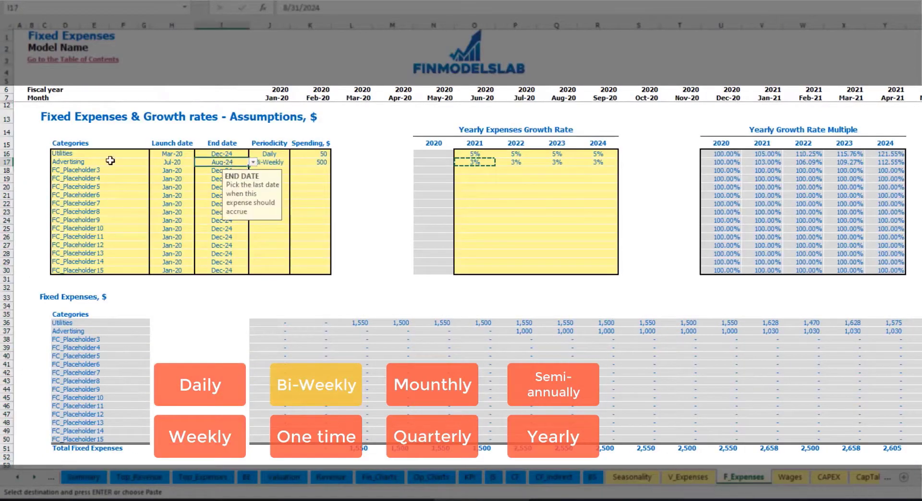
left_click(81, 170)
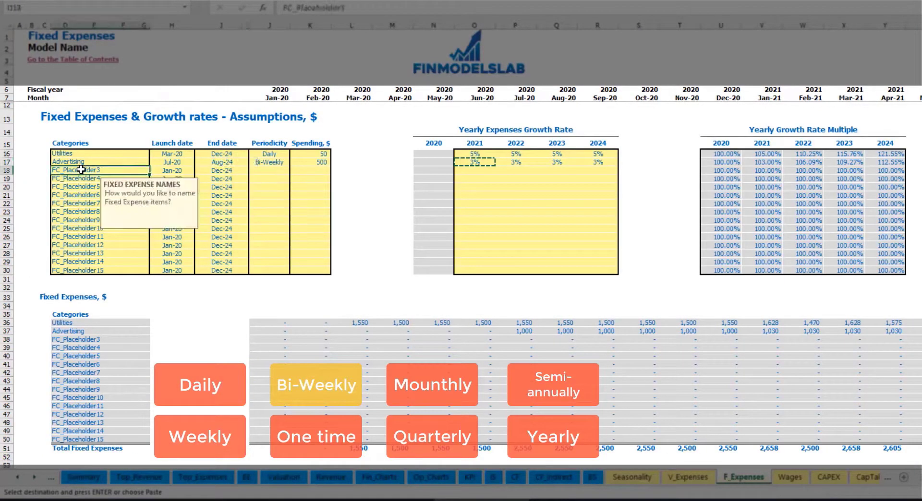
type("Se")
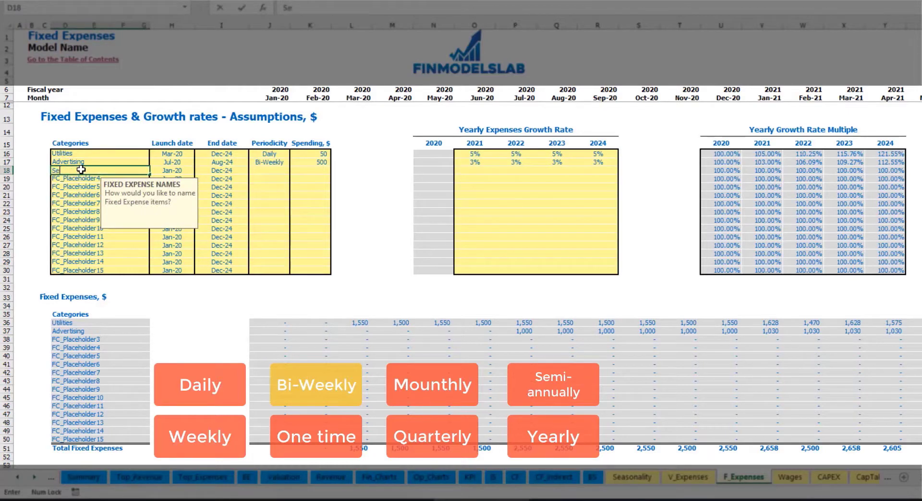
type("Office Setup")
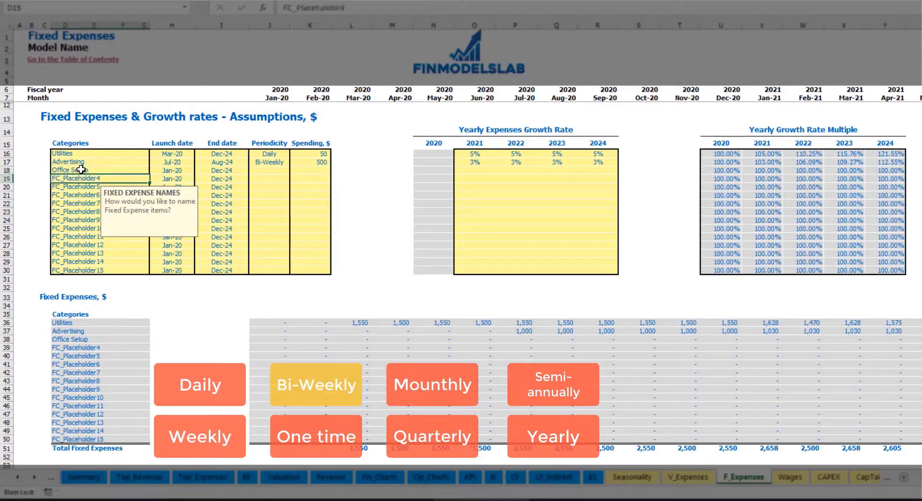
- Set the Office Setup periodicity to One time and its launch date to Feb-20
left_click(267, 170)
left_click(294, 172)
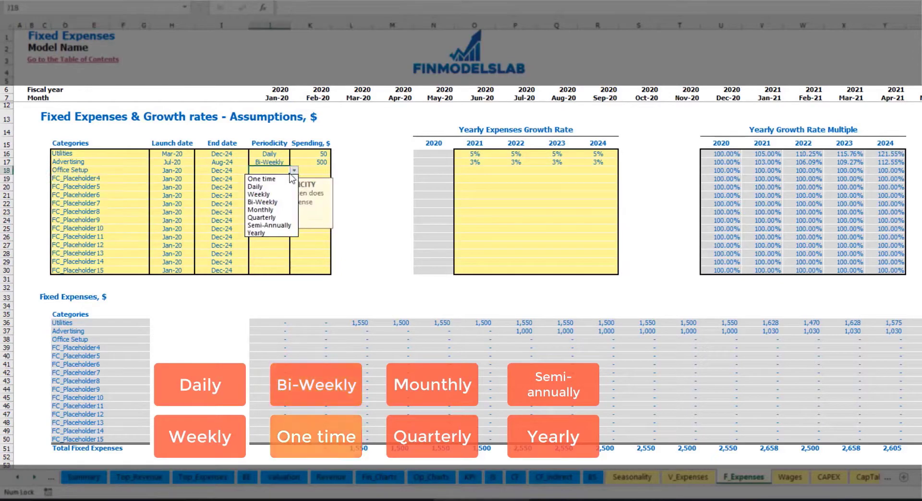
left_click(270, 177)
left_click(185, 170)
left_click(198, 170)
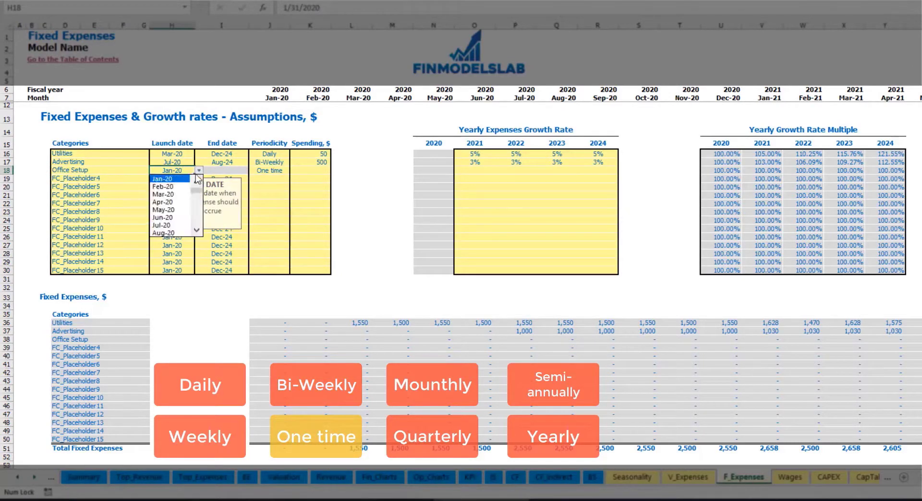
left_click(199, 184)
- Set the Office Setup spending to 5,000 and check its empty growth rate cells and Feb-20 amount
left_click(302, 170)
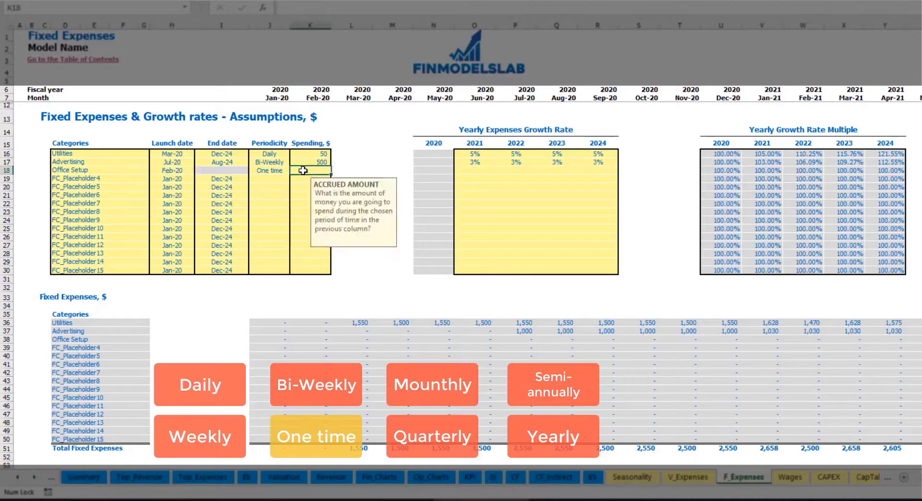
type("5000")
key("Return")
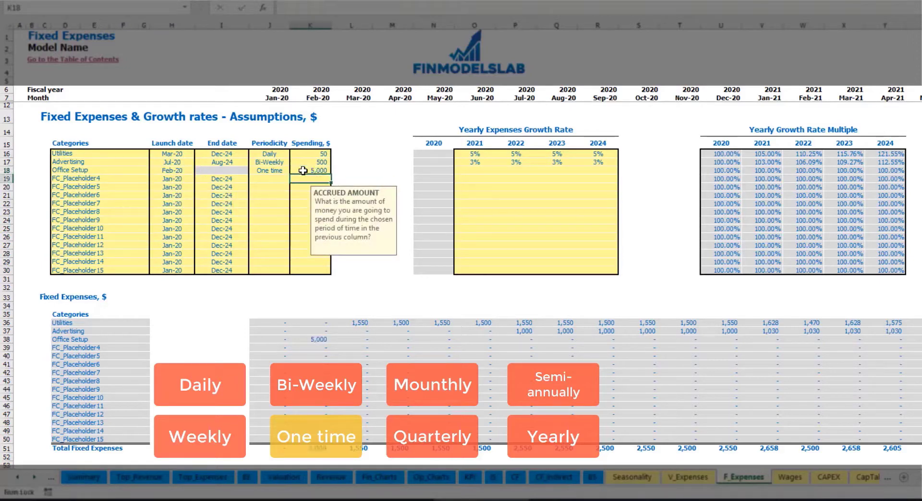
left_click_drag(475, 171, 597, 171)
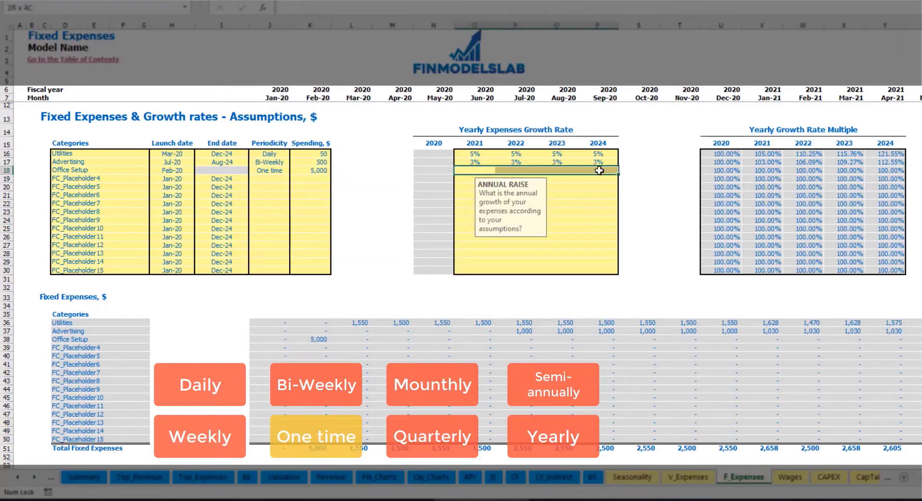
left_click(319, 339)
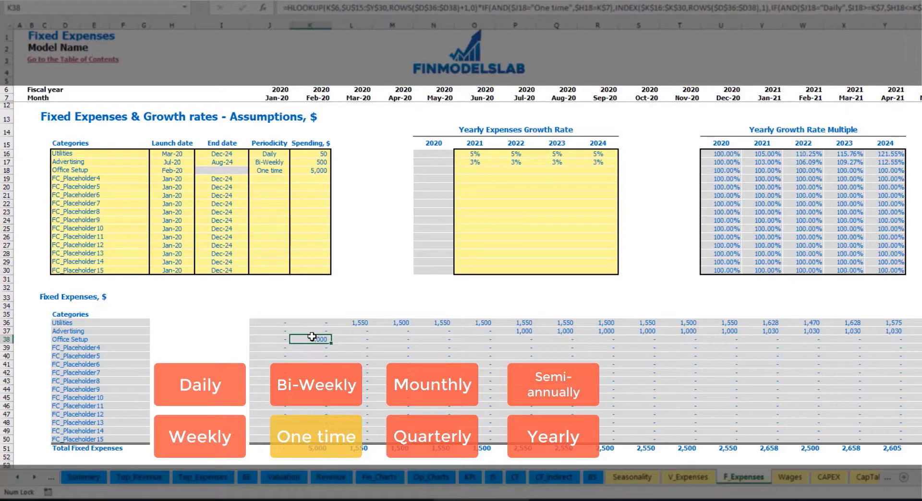
- Rename the fourth fixed expense category as Insurance
left_click(127, 181)
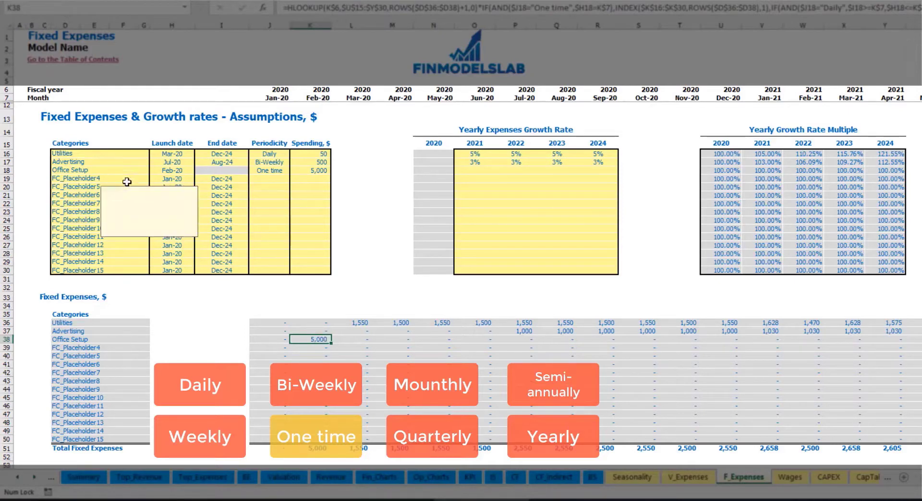
key("BackSpace")
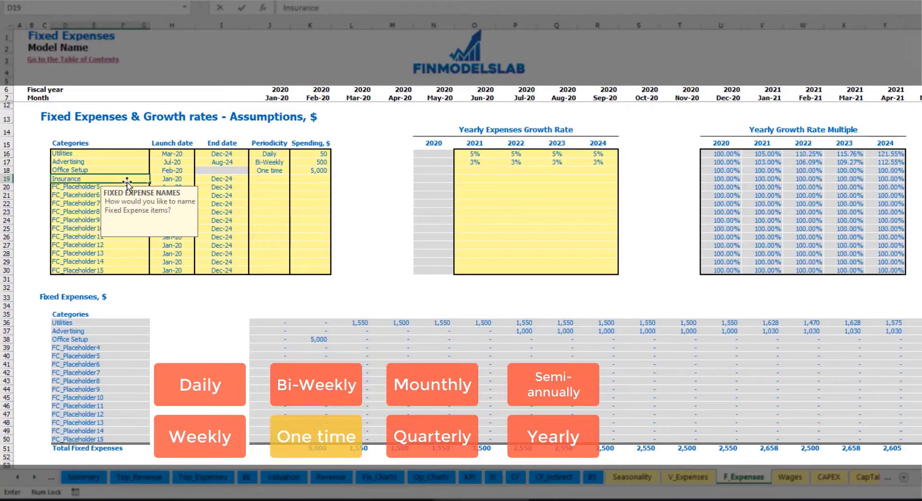
type("Insurance")
key("Return")
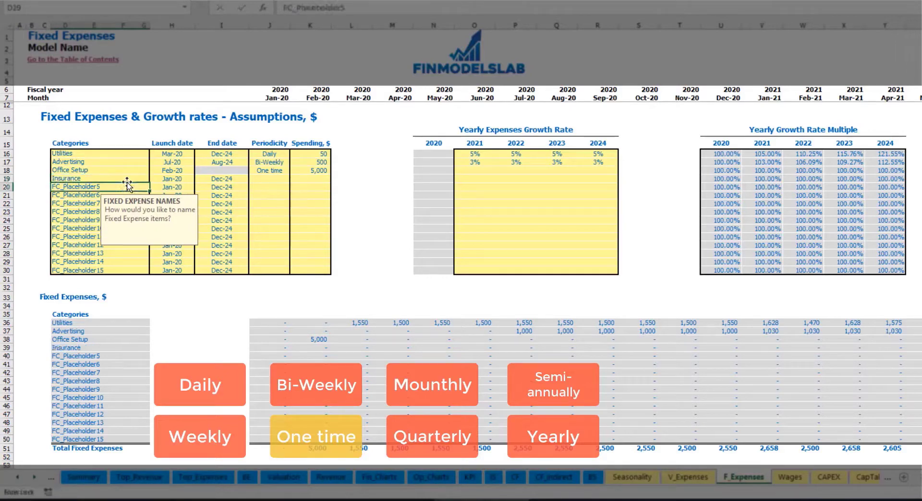
- Set the Insurance periodicity to Monthly with spending of 1,000, keeping its launch and end dates
left_click(173, 180)
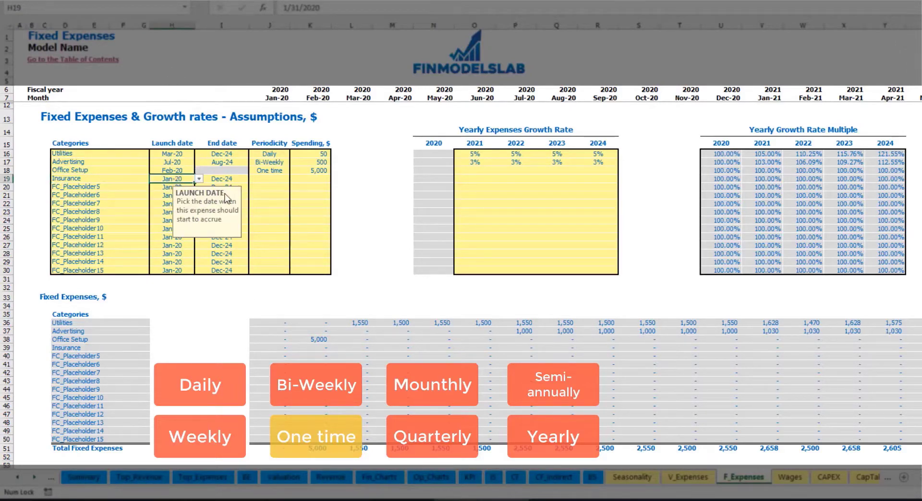
left_click(233, 180)
left_click(279, 180)
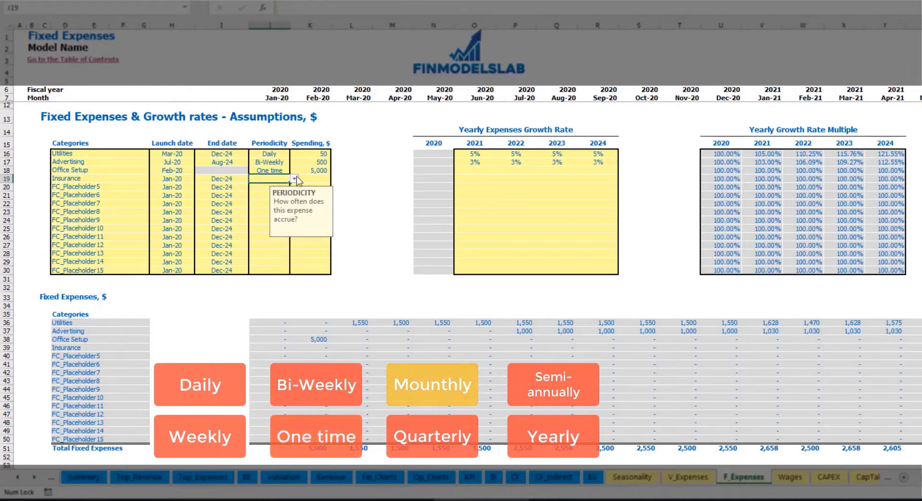
left_click(294, 179)
left_click(262, 218)
left_click(316, 179)
type("1000")
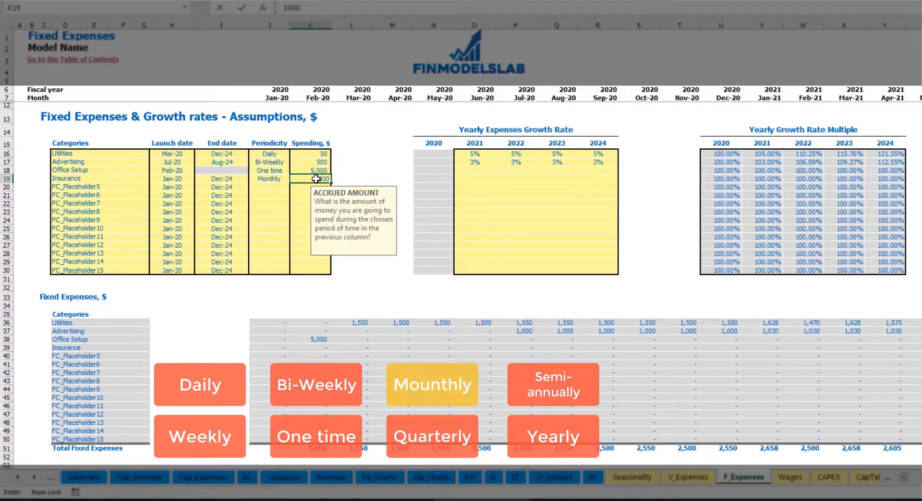
- Set the Insurance yearly growth rates to 5% for 2021, 3% for 2022, 2% for 2023 and 1% for 2024
left_click(467, 180)
type("5%")
key("Return")
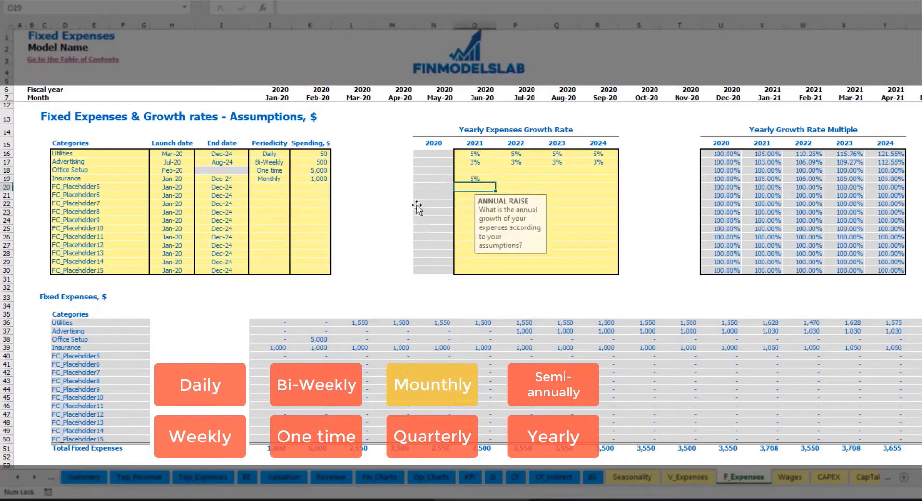
key("Up")
key("Right")
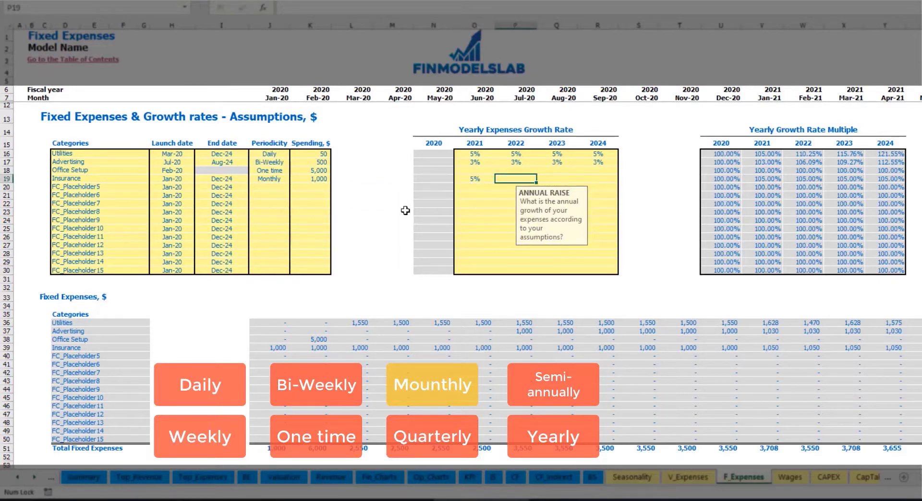
type("3%")
key("Right")
type("2%")
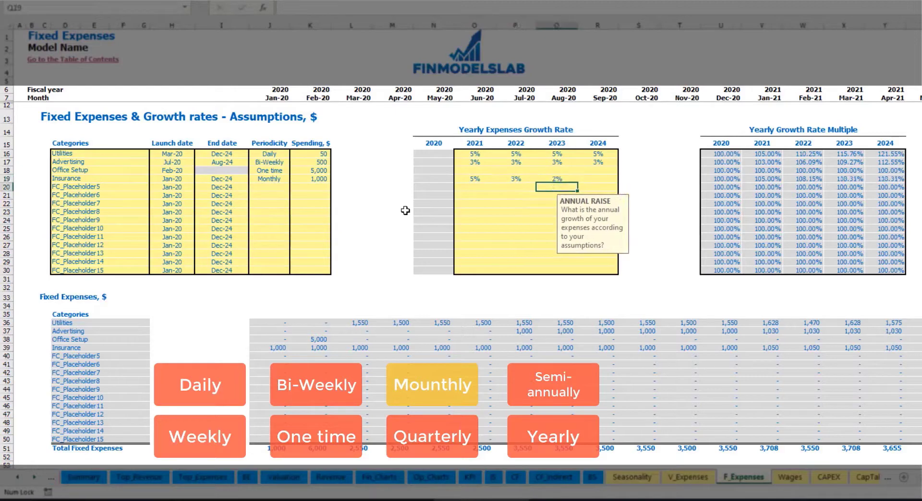
key("Right")
type("1%")
key("Return")
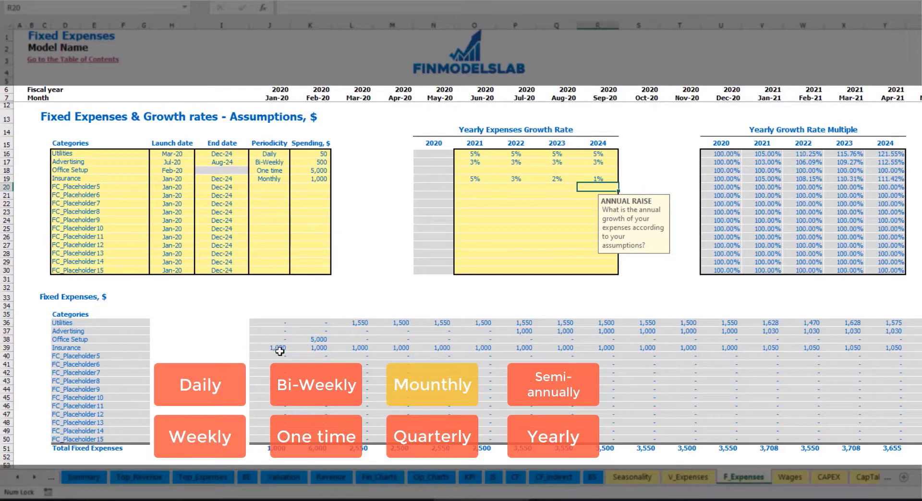
- Examine the monthly Insurance amounts from Jan-20 through 2021, including the effect of growth from Jan-21
left_click_drag(279, 351, 749, 348)
left_click(749, 349)
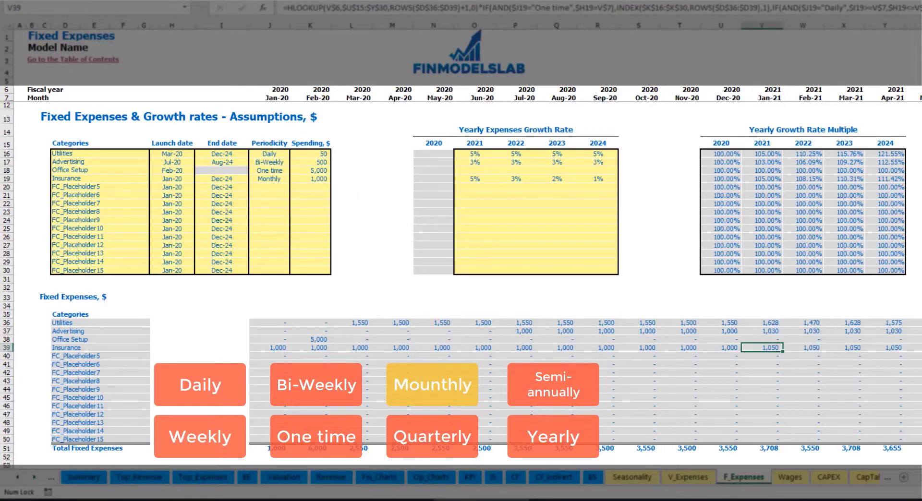
scroll(468, 235, "right", 5)
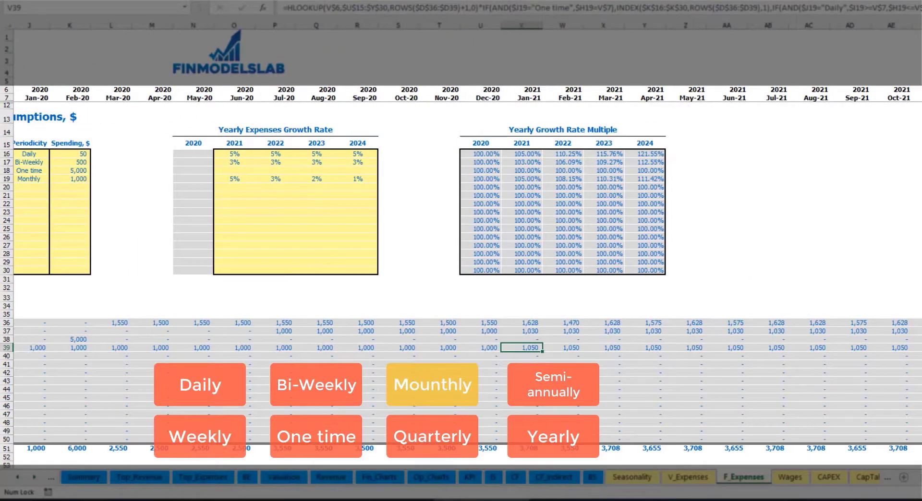
scroll(461, 235, "left", 1)
left_click(920, 25)
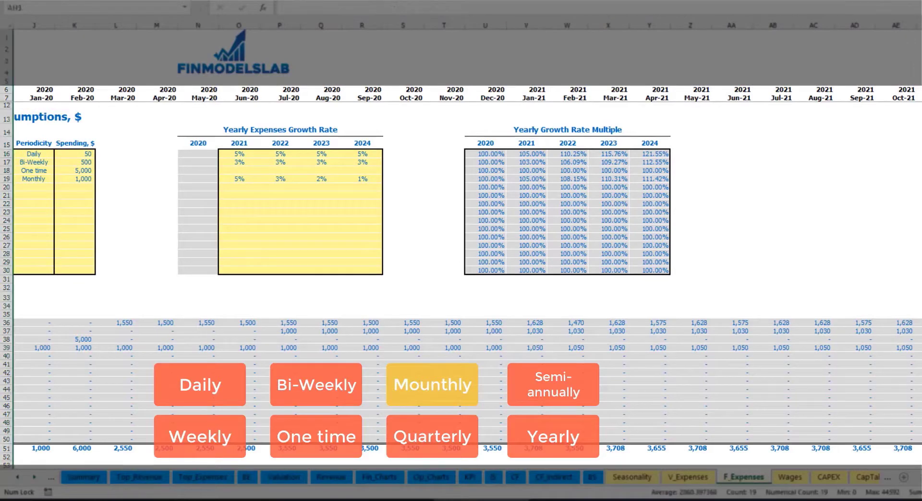
left_click(920, 348)
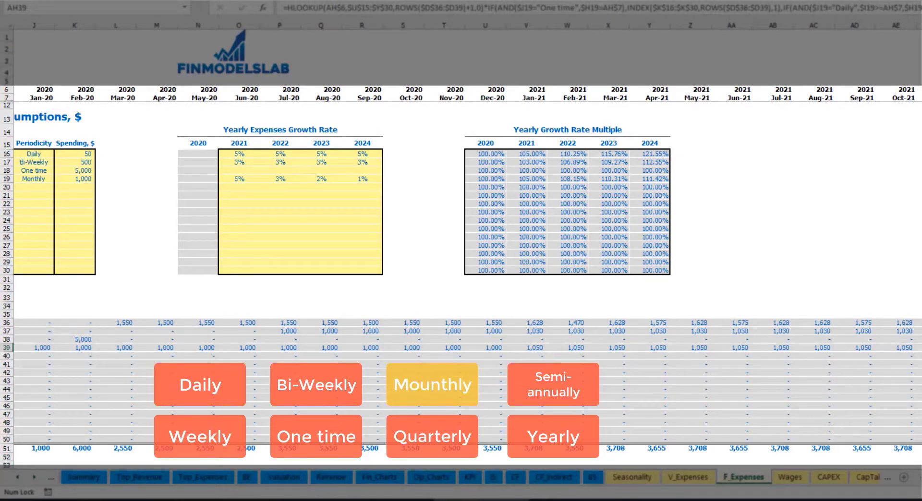
- Change the Insurance periodicity to Quarterly and check the quarterly amounts from Jan-20 to Jul-20
scroll(438, 304, "left", 5)
left_click(280, 179)
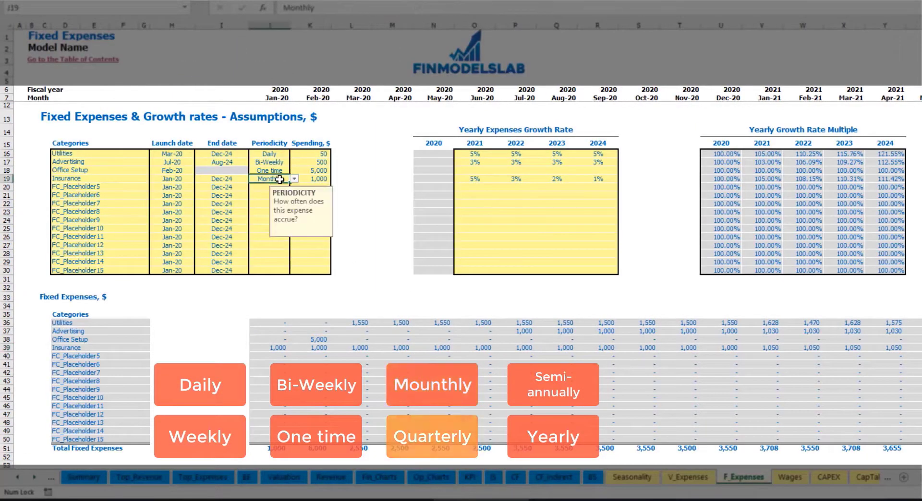
left_click(294, 178)
left_click(291, 225)
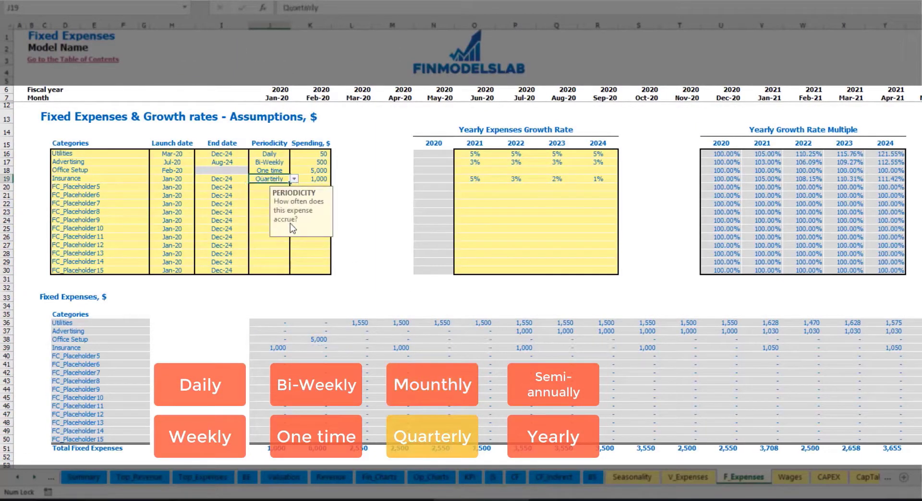
left_click(267, 348)
left_click(397, 345)
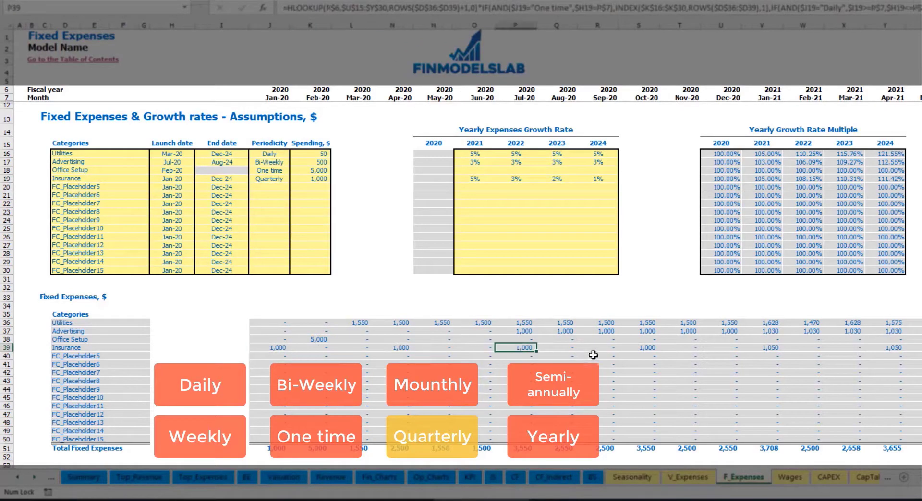
- Change the Insurance launch date to Feb-20 and check the Feb-20, May-20 and Aug-20 amounts
left_click(189, 178)
left_click(198, 180)
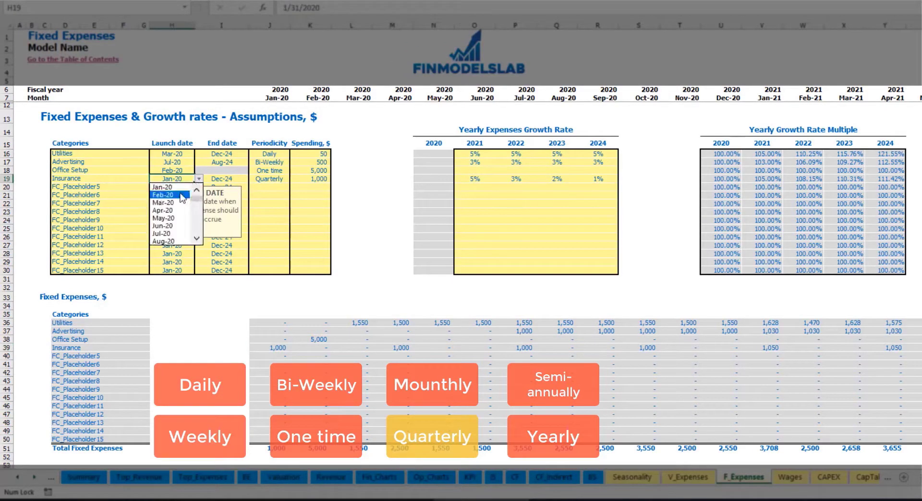
left_click(173, 190)
left_click(323, 346)
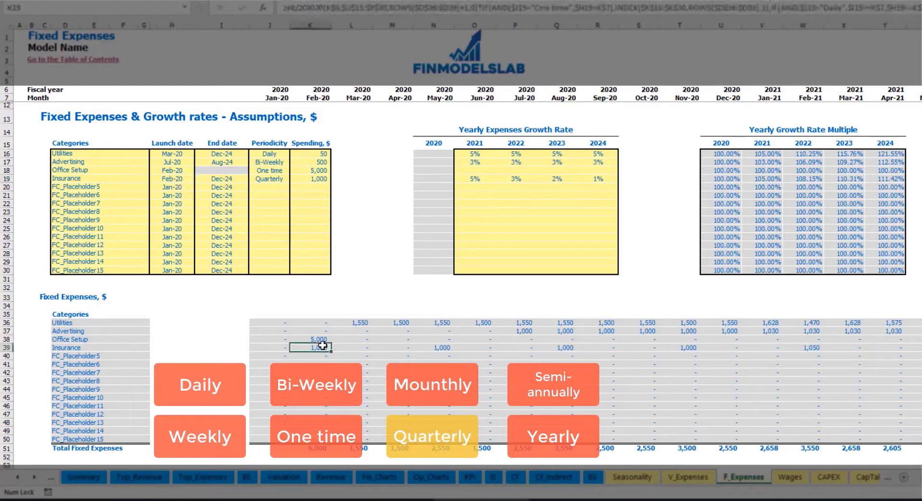
left_click(440, 349)
left_click(566, 345)
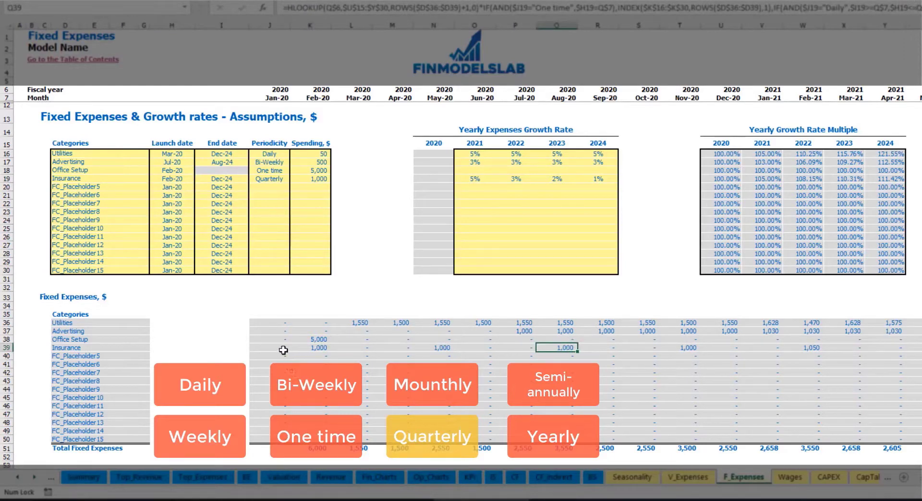
left_click(308, 348)
left_click(442, 348)
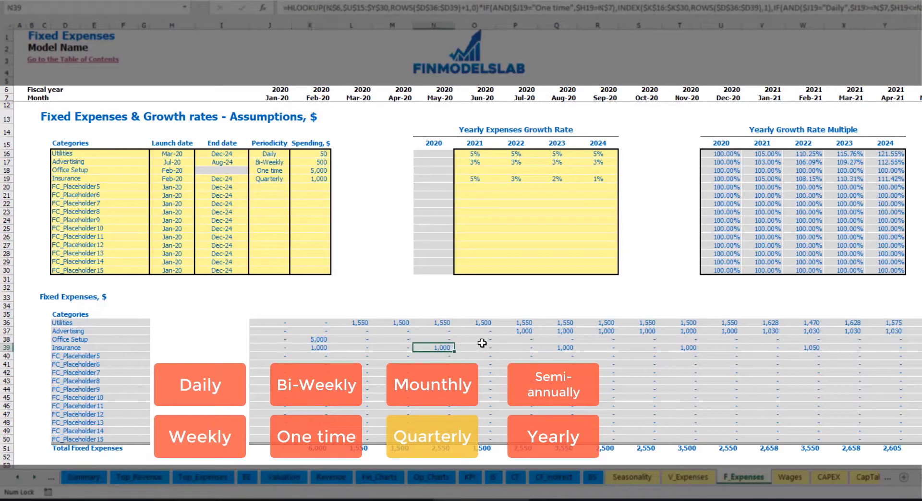
- Change the Insurance periodicity to Semi-Annually and check the amounts from Feb-20 to Feb-21
left_click(286, 179)
left_click(294, 179)
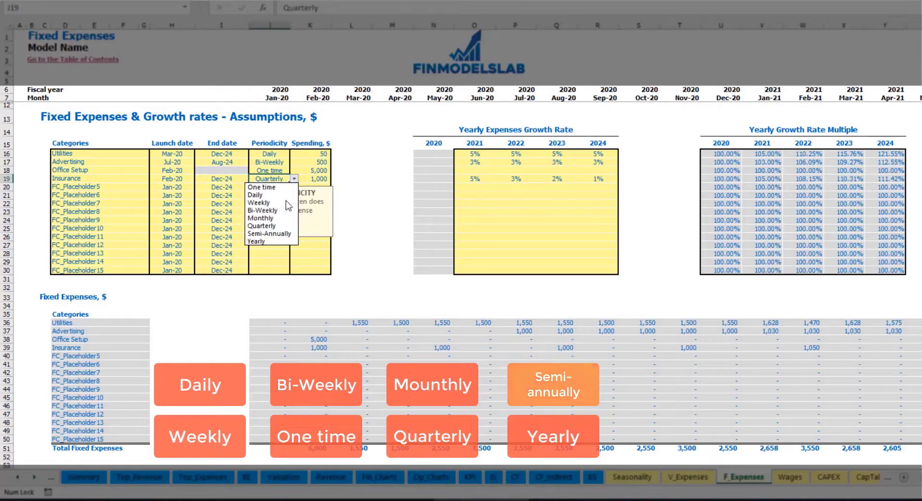
left_click(269, 233)
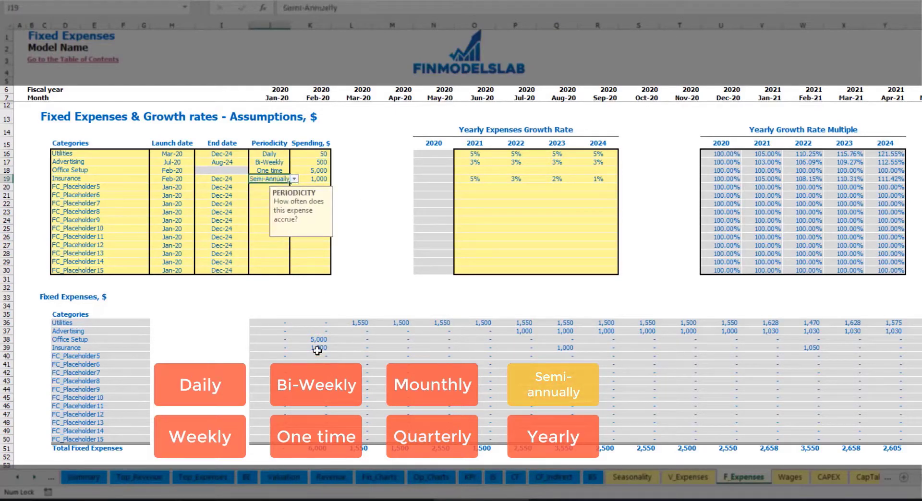
left_click_drag(317, 350, 797, 349)
left_click(803, 355)
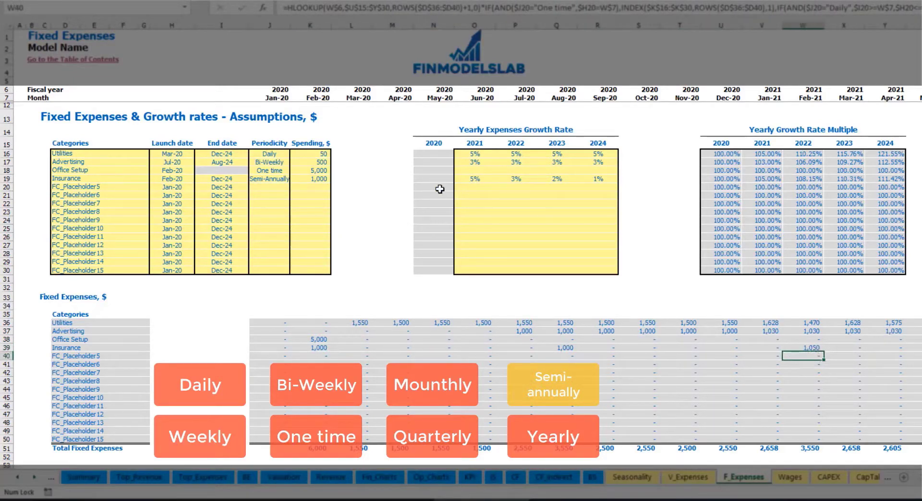
- Change the Insurance periodicity to Yearly and check its monthly amounts along with the launch and end dates
left_click(286, 180)
left_click(294, 178)
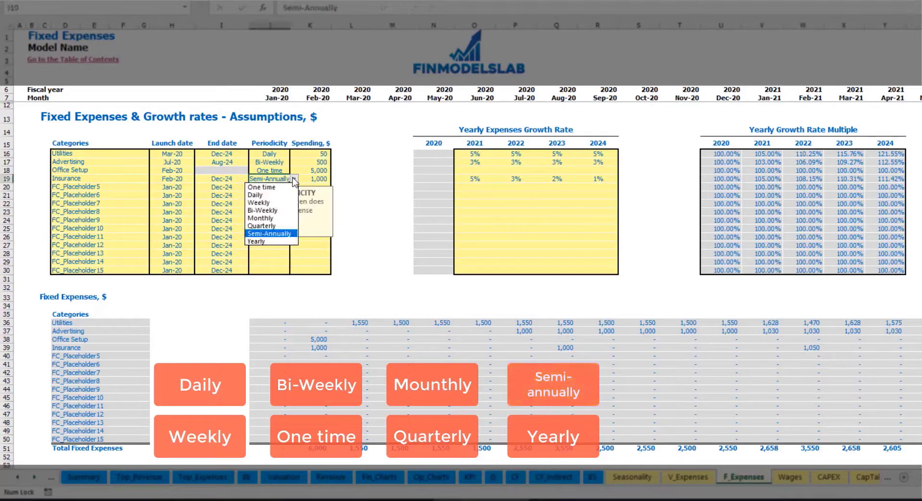
left_click(263, 242)
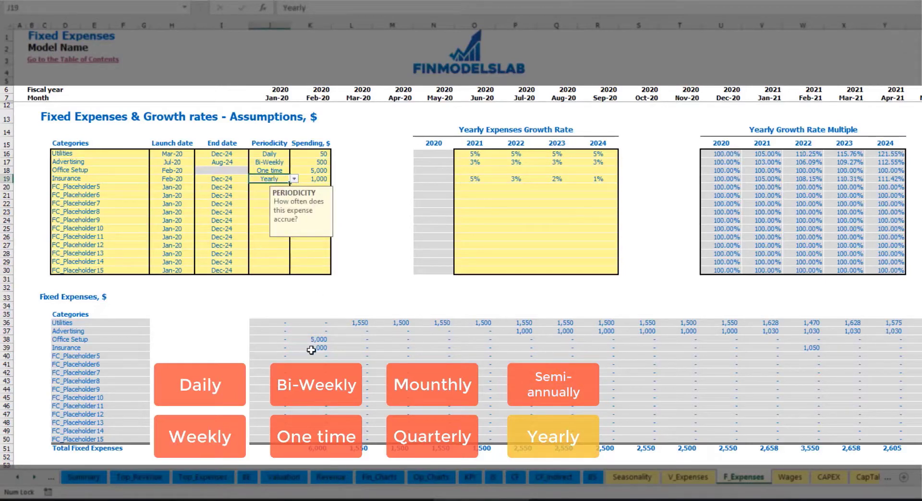
left_click_drag(312, 349, 918, 350)
left_click(180, 180)
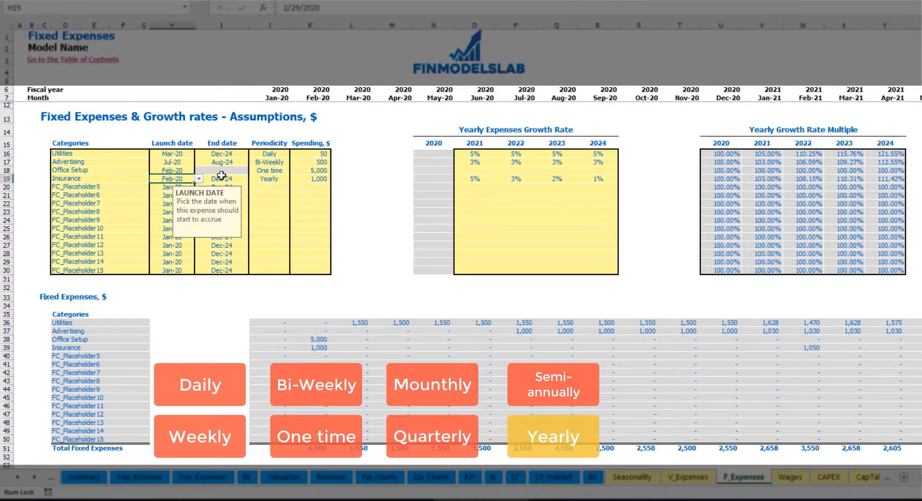
left_click(222, 177)
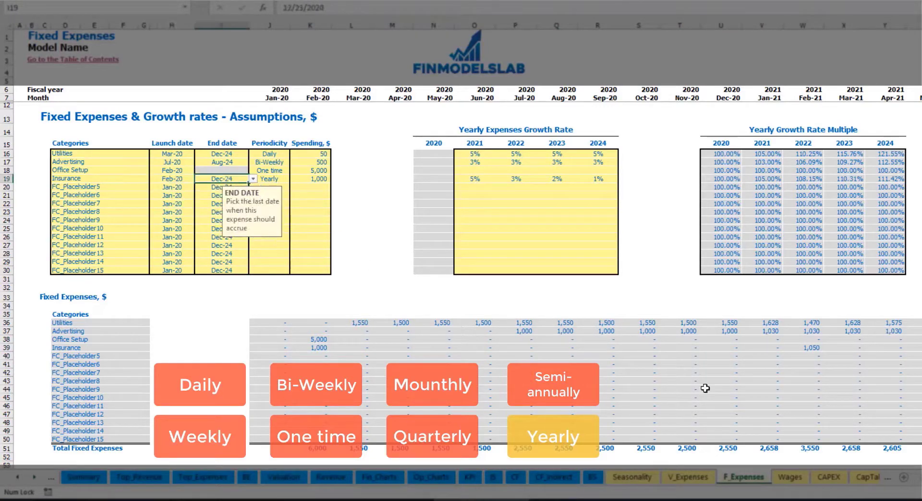
left_click(645, 272)
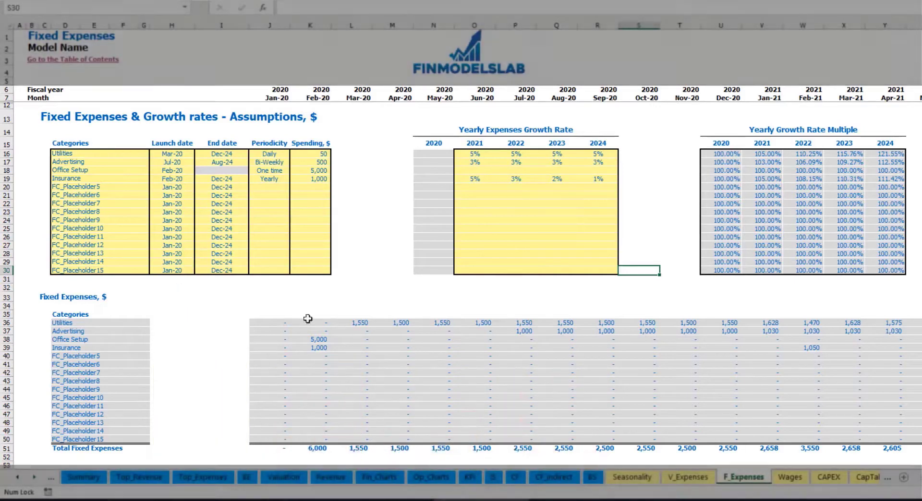
- Review the monthly fixed expenses, then expand Total Fixed Expenses on the IS sheet and examine its category lines
left_click_drag(268, 322, 843, 437)
left_click(492, 477)
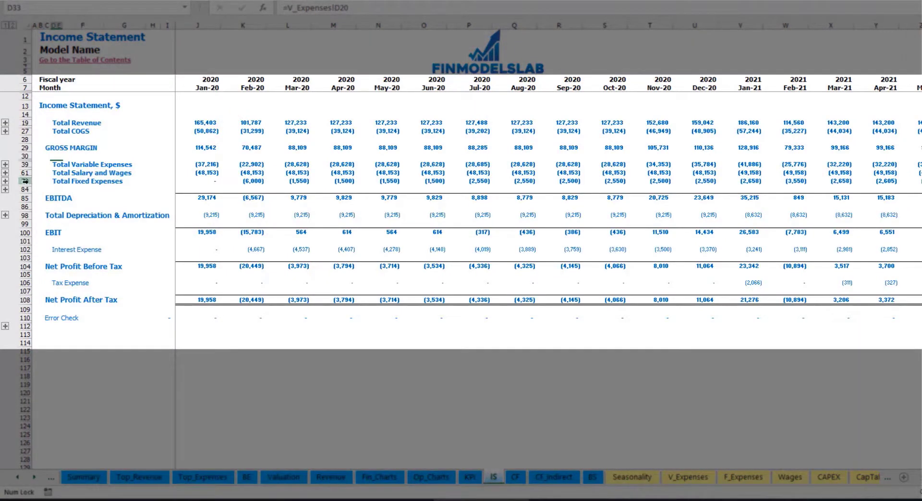
left_click(55, 181)
left_click(5, 181)
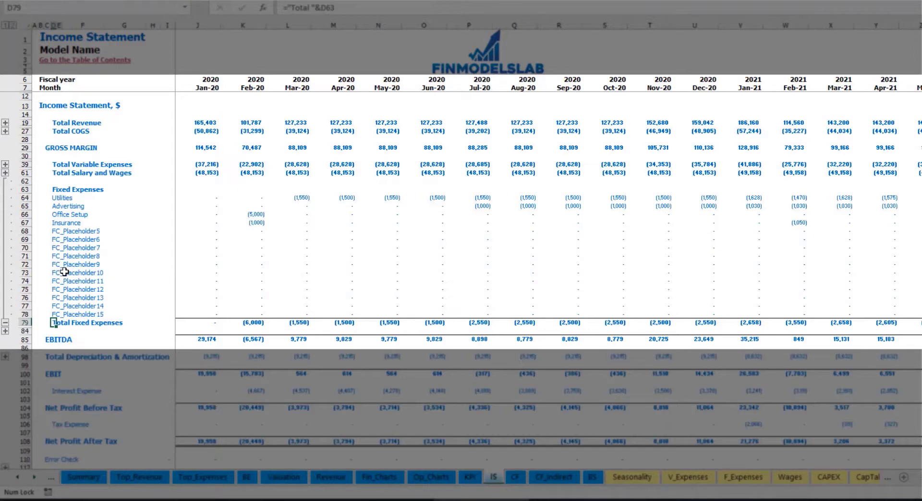
left_click_drag(24, 198, 61, 314)
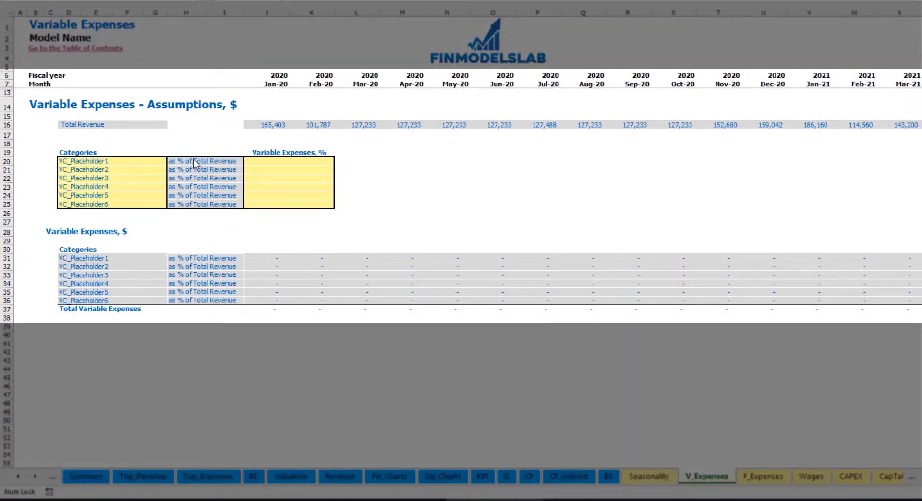
- Name the first variable expense category Bank fees and set it to 2.5% of total revenue
left_click(100, 162)
type("Ban")
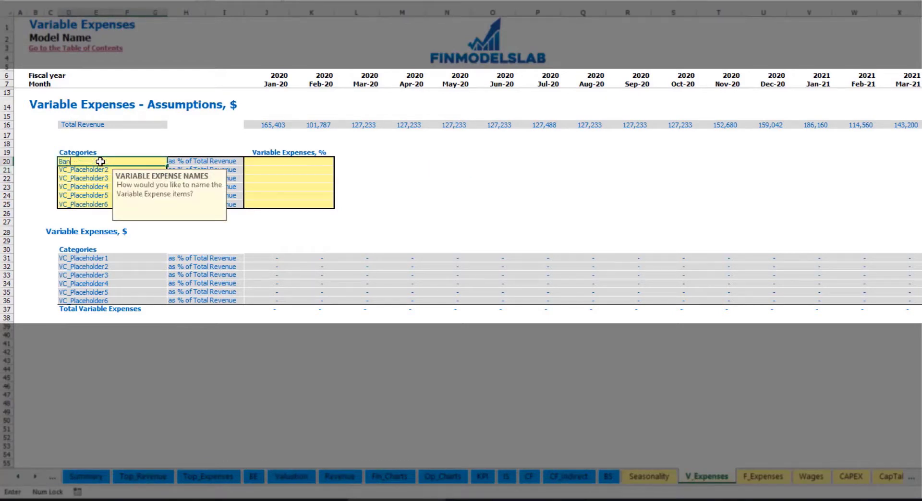
type("k fees")
key("Return")
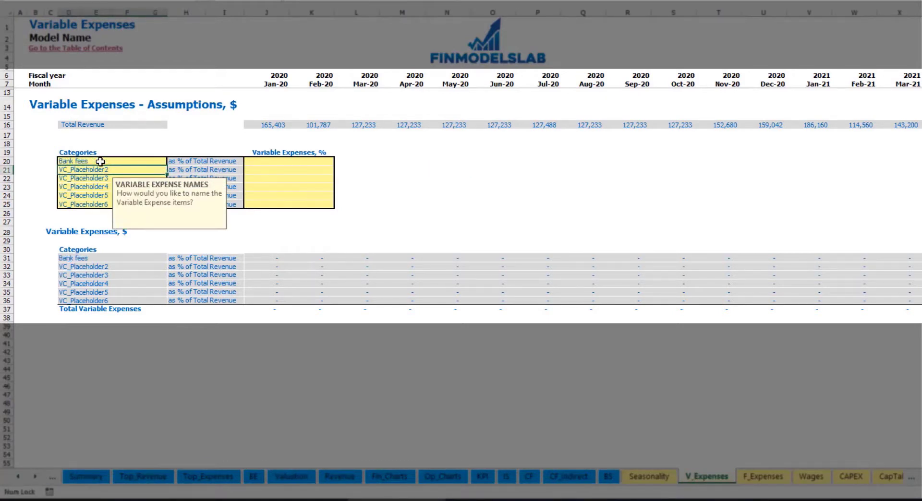
left_click(272, 161)
type("2.5")
key("Return")
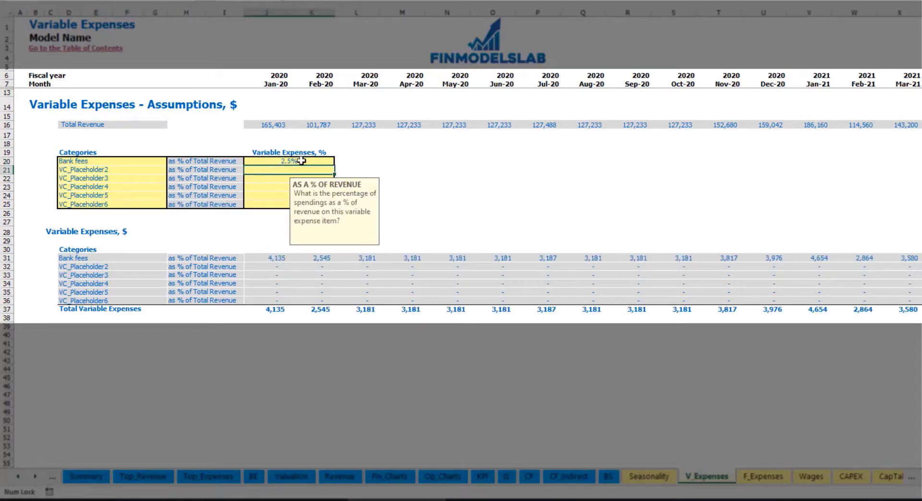
- Compare the monthly Total Revenue across the forecast years with the calculated Bank fees amounts
left_click_drag(262, 125, 718, 128)
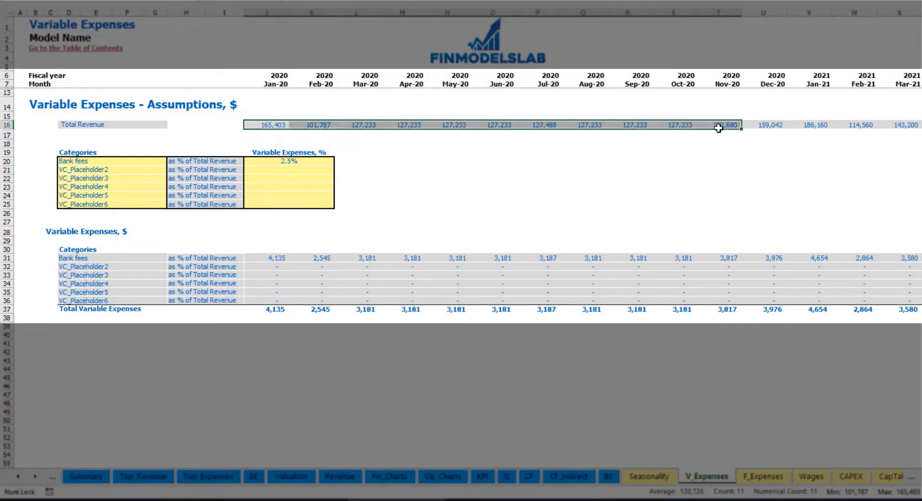
scroll(252, 263, "right", 10)
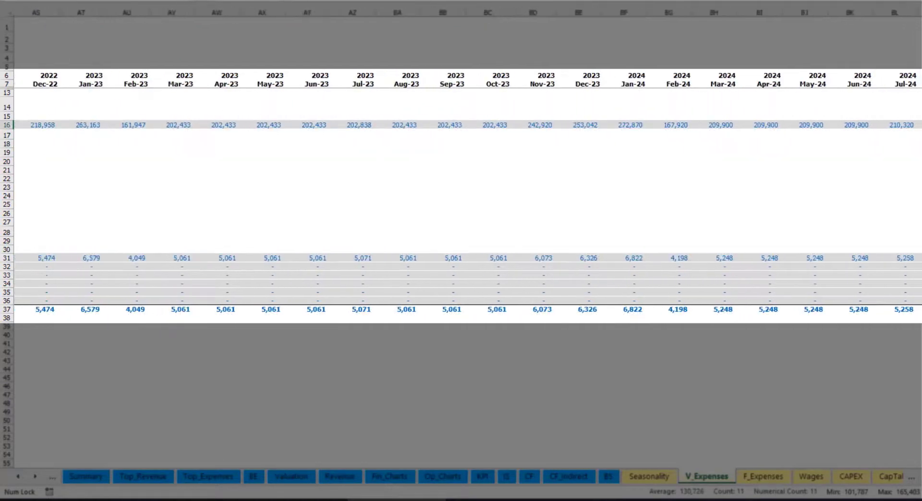
scroll(251, 263, "left", 10)
left_click(284, 260)
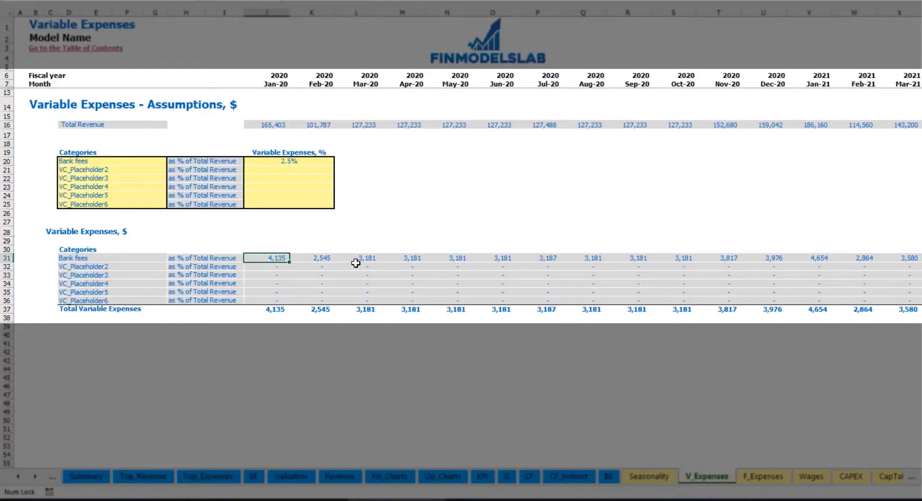
left_click(356, 259)
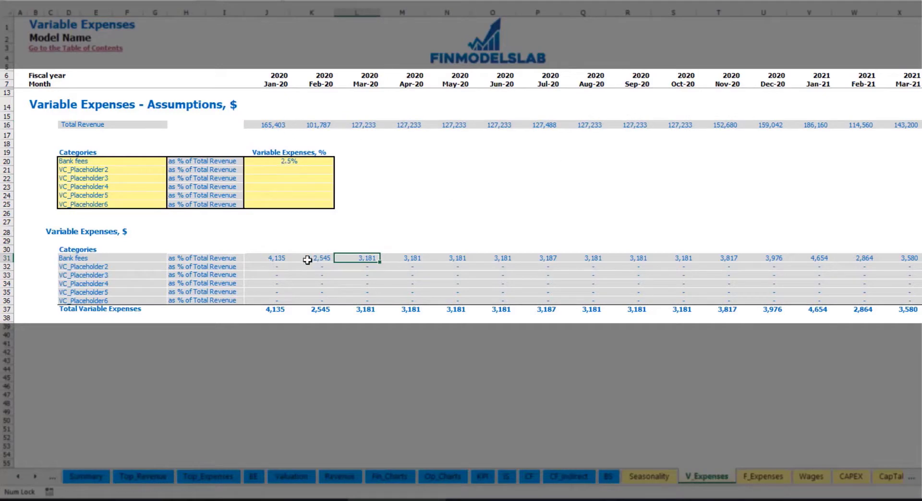
- Name the second variable expense category Other Var Exp and set it to 5% of total revenue
left_click(115, 170)
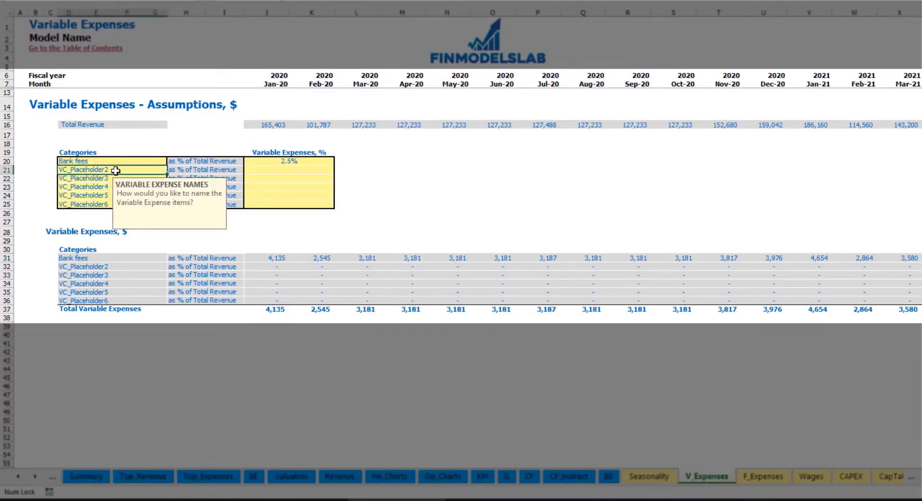
type("Other Var Exp")
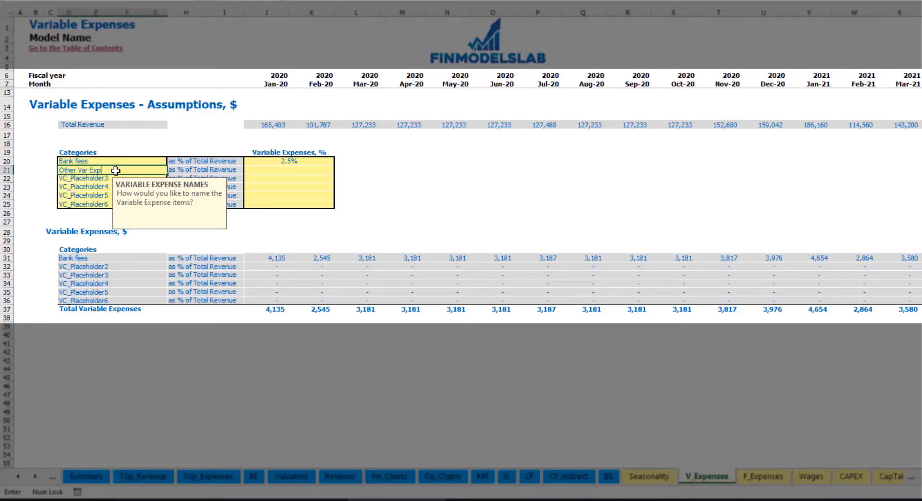
key("Return")
left_click(280, 168)
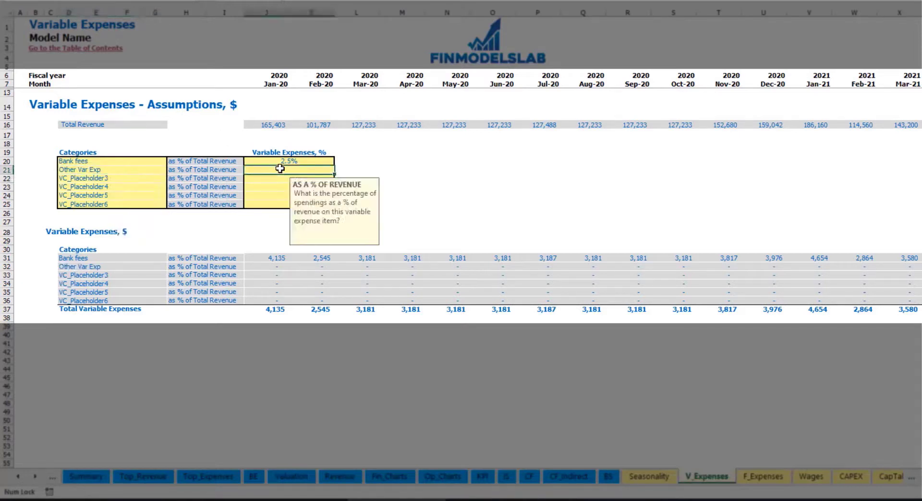
type("5")
key("Return")
- Name the third variable expense category Direct Labor and set it to 15% of total revenue
left_click(146, 179)
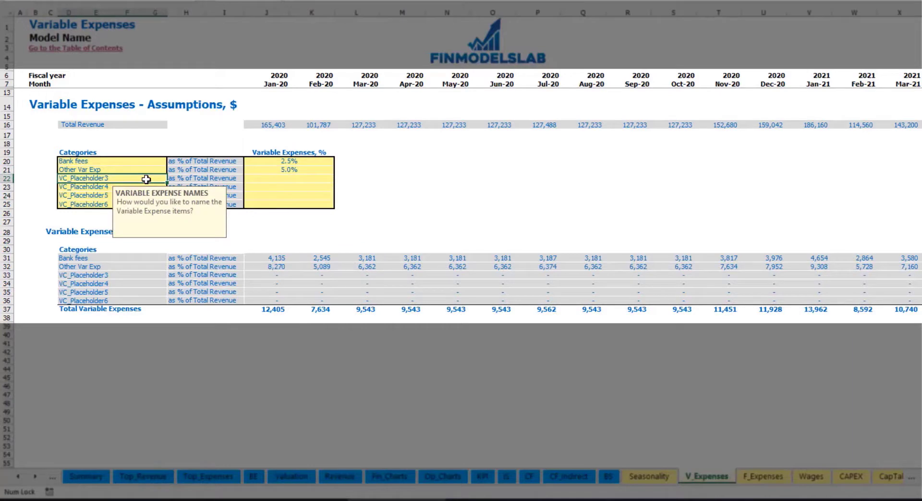
type("Direct Labor")
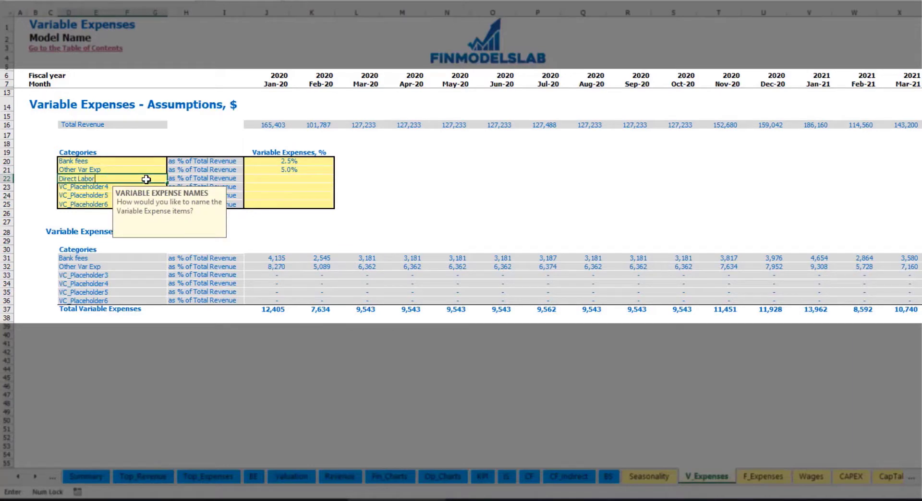
key("Return")
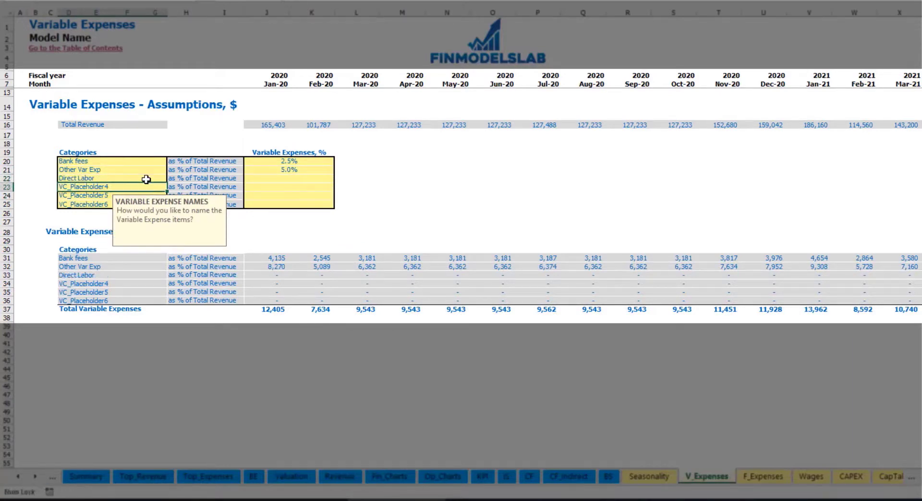
left_click(271, 180)
type("15")
key("Return")
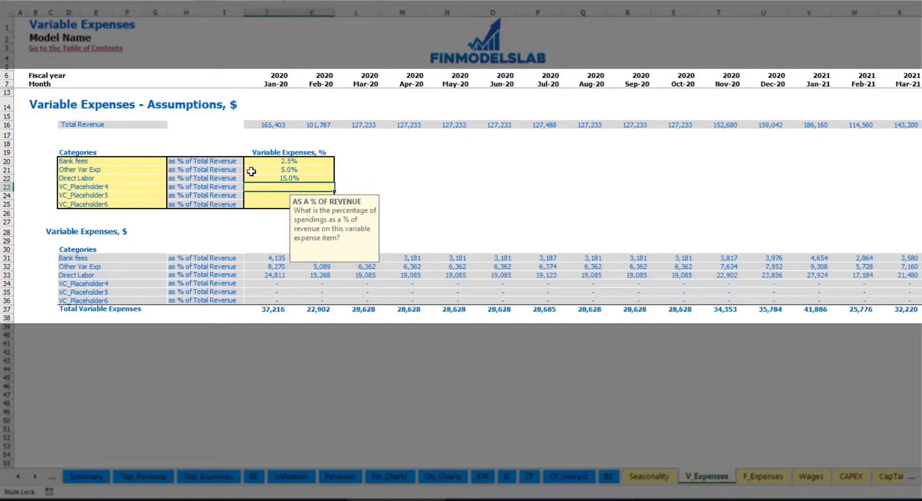
left_click(269, 258)
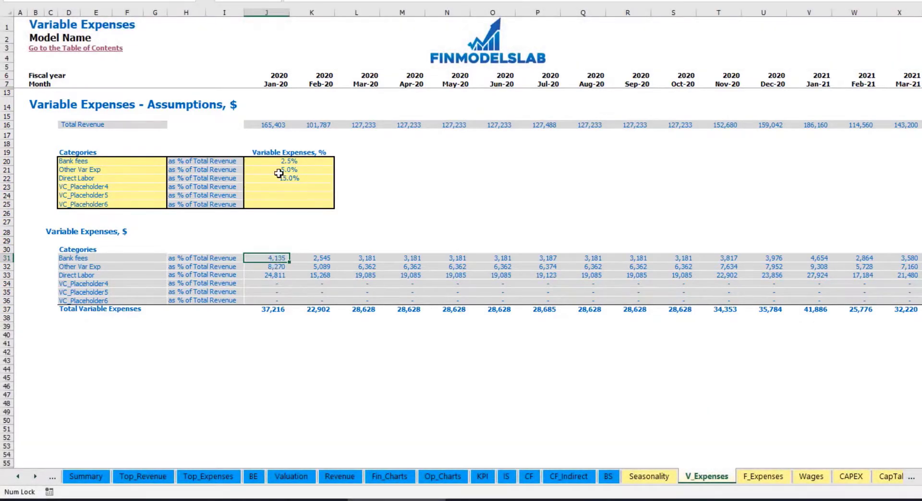
- Expand Total Variable Expenses on the IS sheet and examine the monthly amounts of each variable expense category
left_click(502, 476)
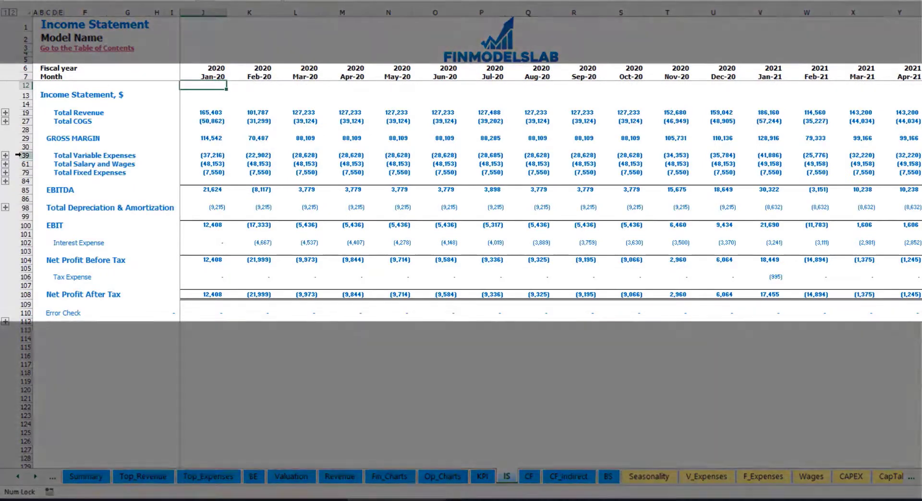
left_click(25, 155)
left_click(6, 155)
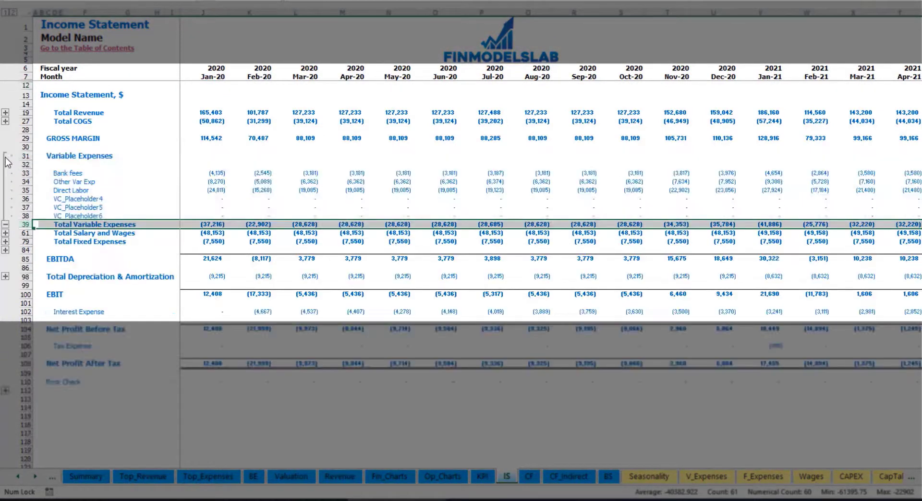
left_click_drag(27, 173, 33, 206)
left_click(222, 172)
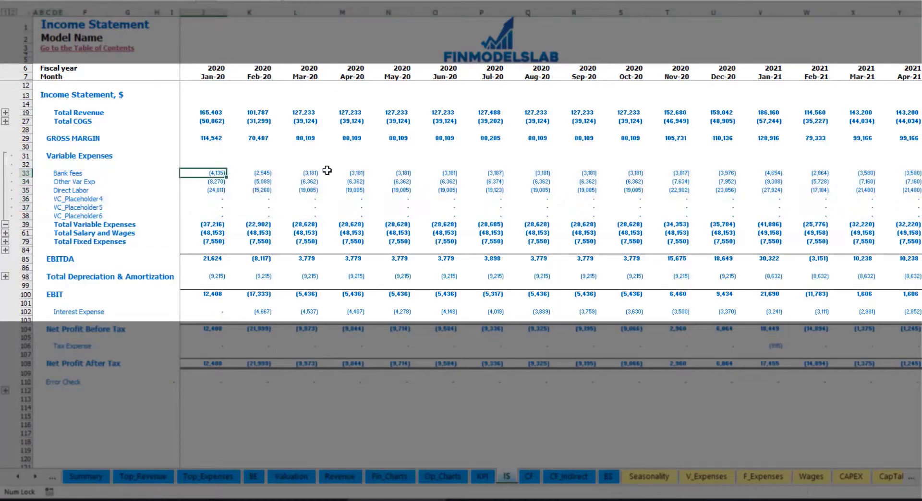
left_click(329, 171)
left_click_drag(58, 173, 58, 216)
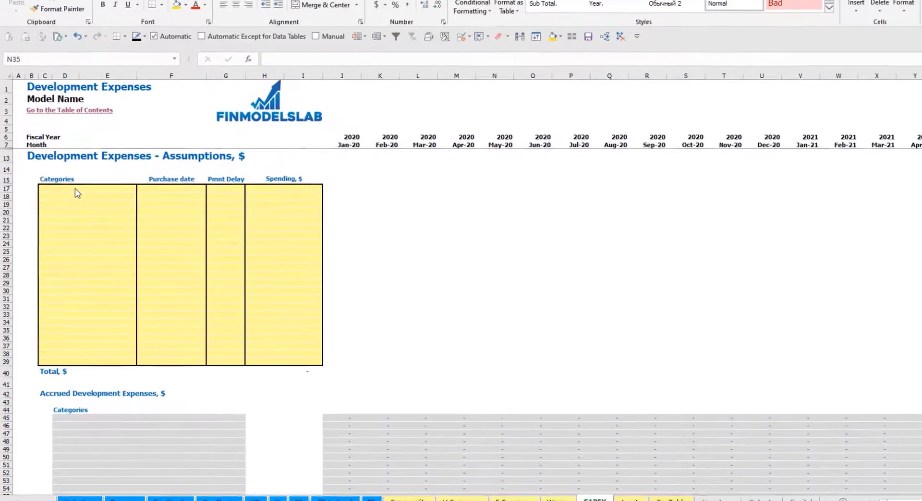
- Enter Kitchen and Other dev exp as the first two development expense categories on the CAPEX sheet
left_click(72, 196)
type("Kitche")
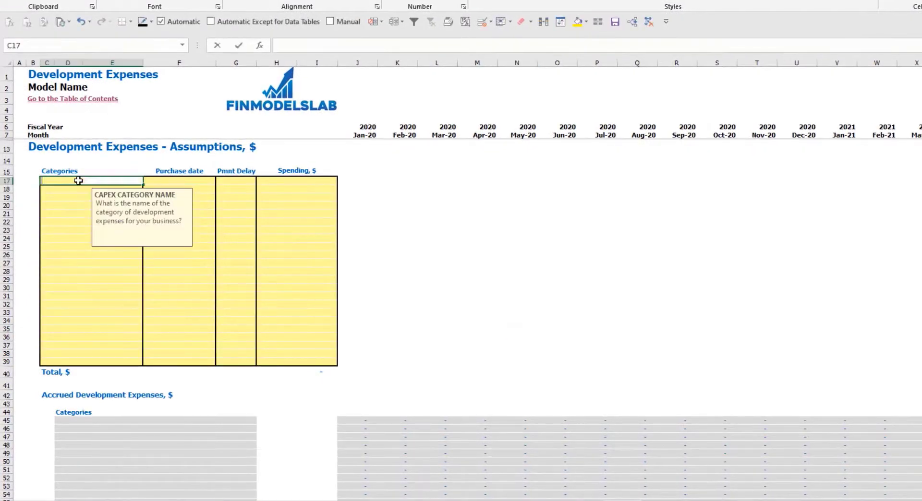
type("n")
key("Return")
type("Other dev exp")
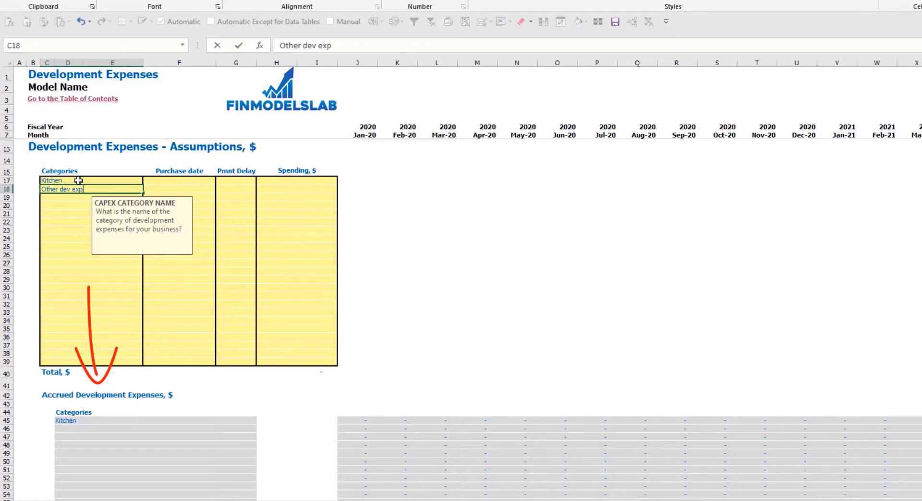
key("Return")
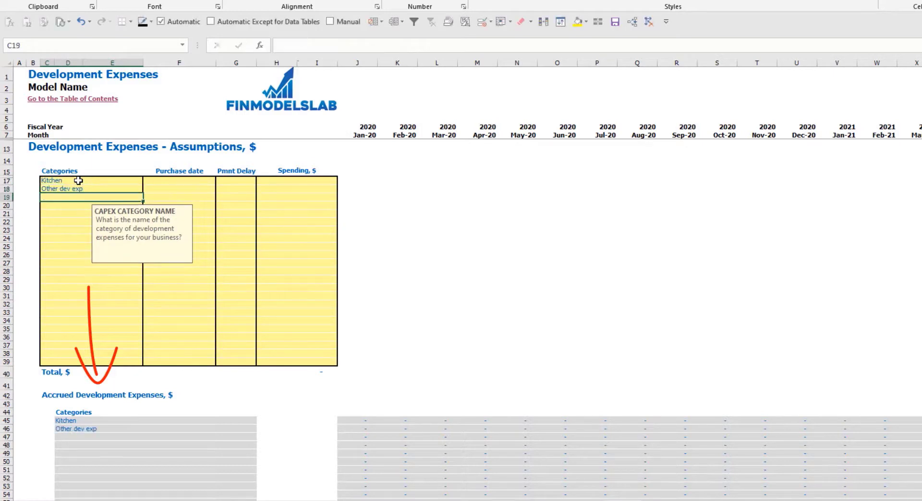
- Set the purchase dates to Feb-20 for Kitchen and Mar-20 for Other dev exp
left_click(192, 183)
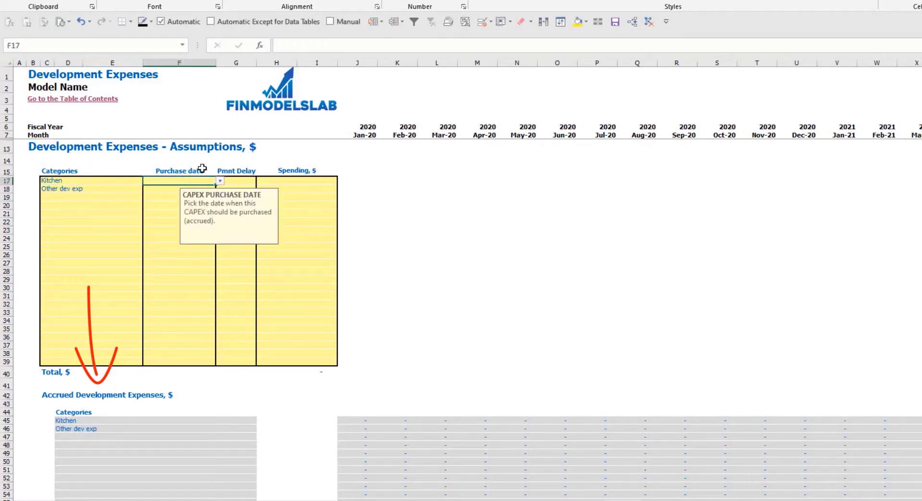
left_click(219, 182)
left_click(192, 197)
left_click(218, 189)
left_click(220, 190)
left_click(195, 214)
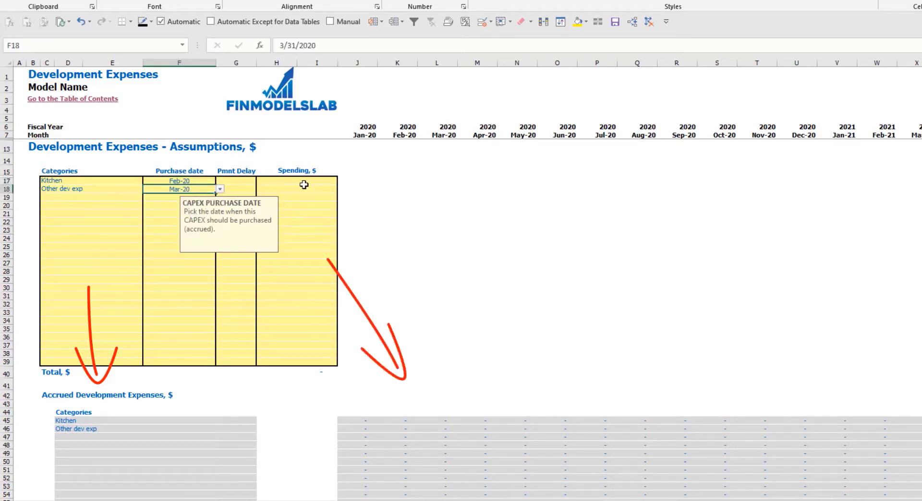
- Set the spending to 50,000 for Kitchen and 10,000 for Other dev exp
left_click(301, 184)
type("50,0")
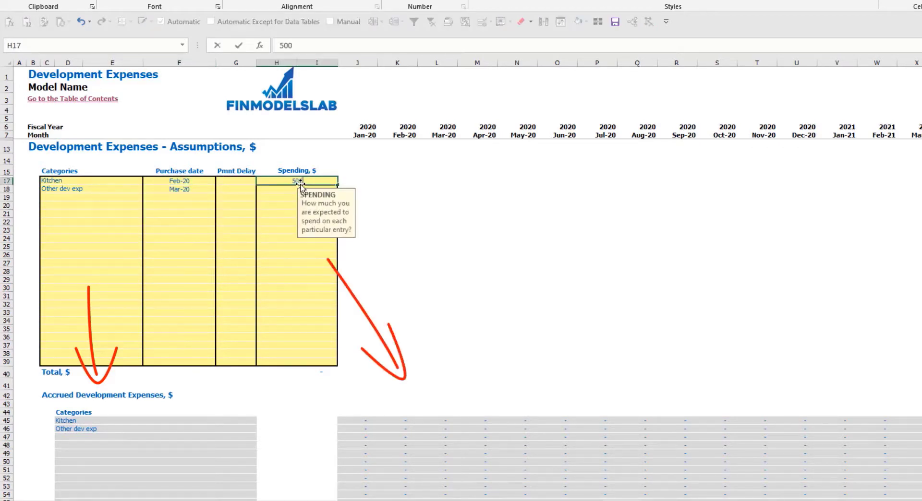
type("00")
key("Return")
type("1000")
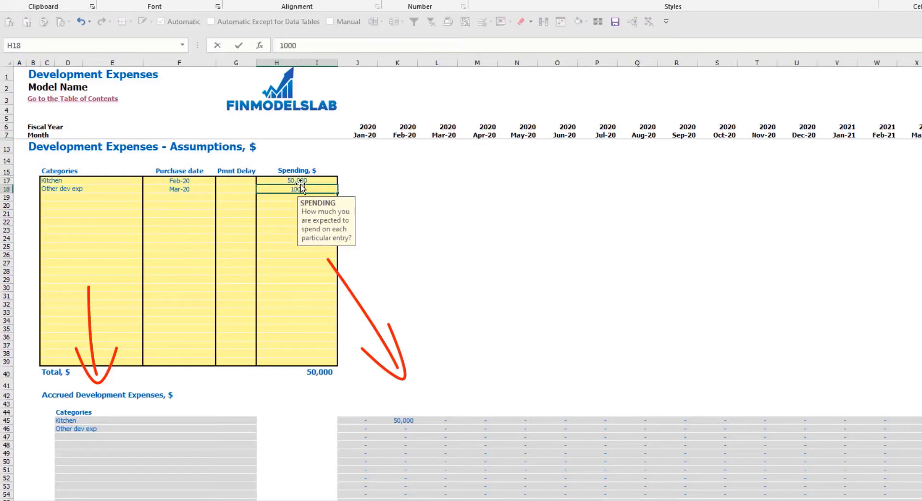
key("Return")
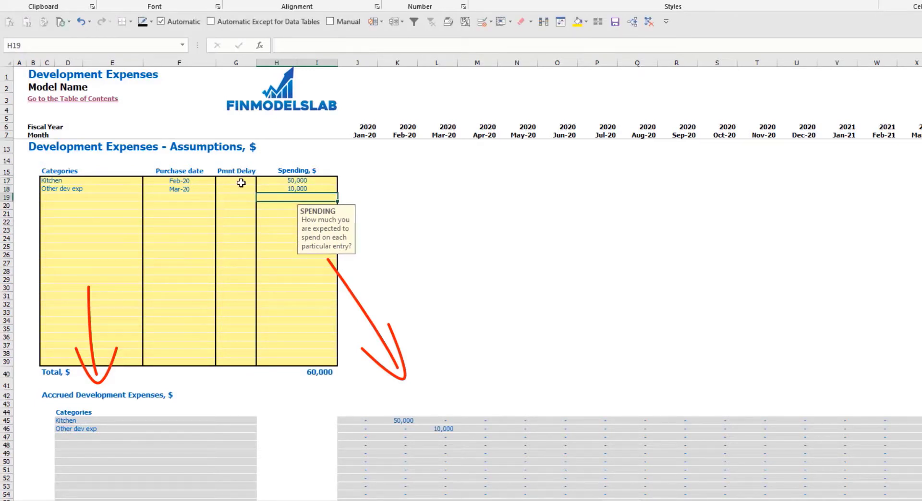
- Set Kitchen's payment delay to 2M and check its month in the Paid Development Expenses section
left_click(239, 184)
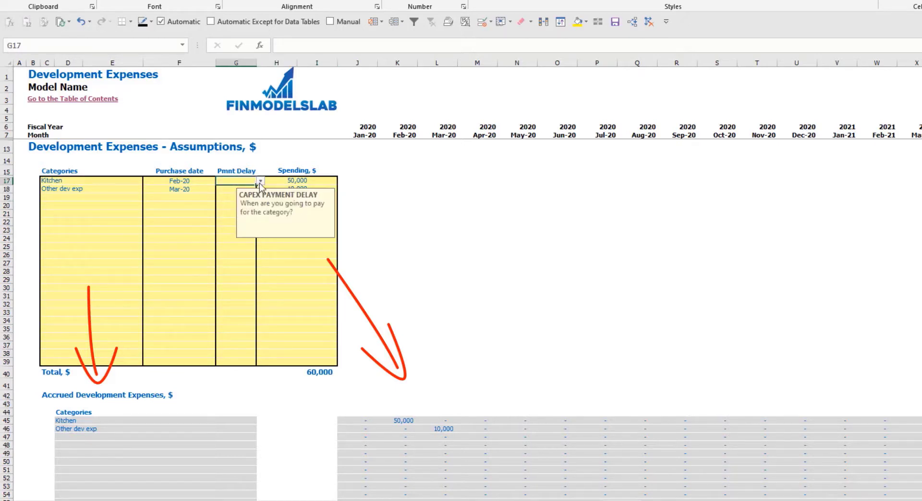
left_click(260, 181)
key("Escape")
type("2")
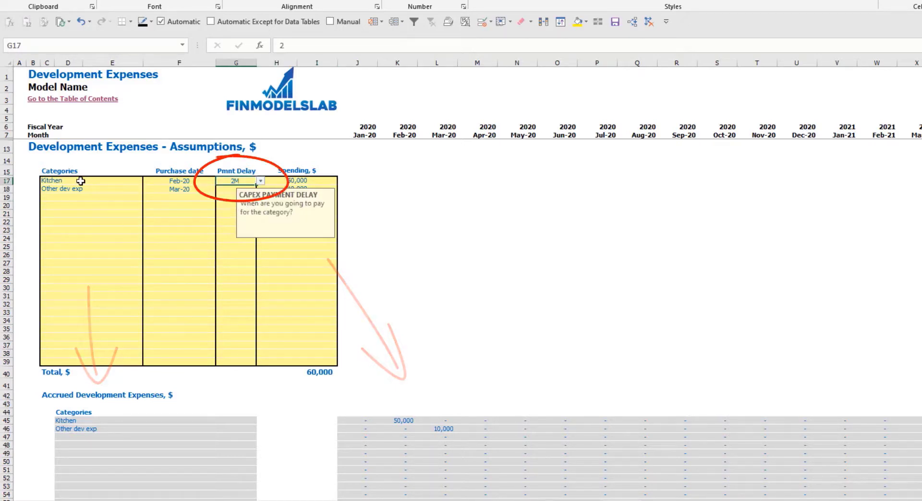
key("ctrl+Return")
scroll(437, 383, "down", 10)
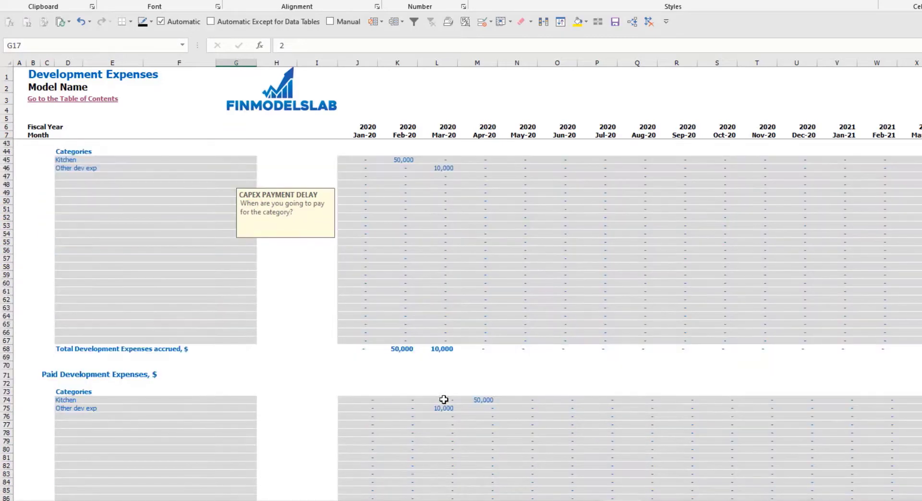
left_click(482, 399)
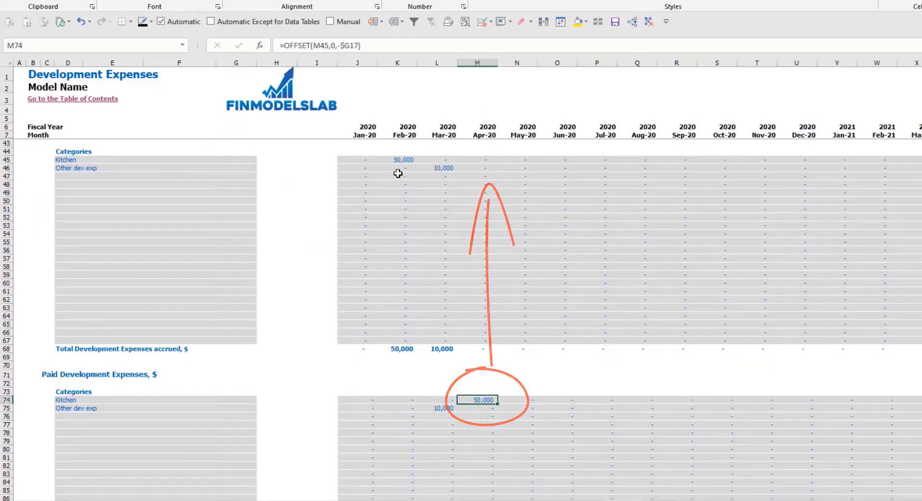
- Set the payment delay of Other dev exp to 3M and check its month in the Paid Development Expenses section
scroll(235, 226, "up", 10)
left_click(242, 190)
left_click(260, 189)
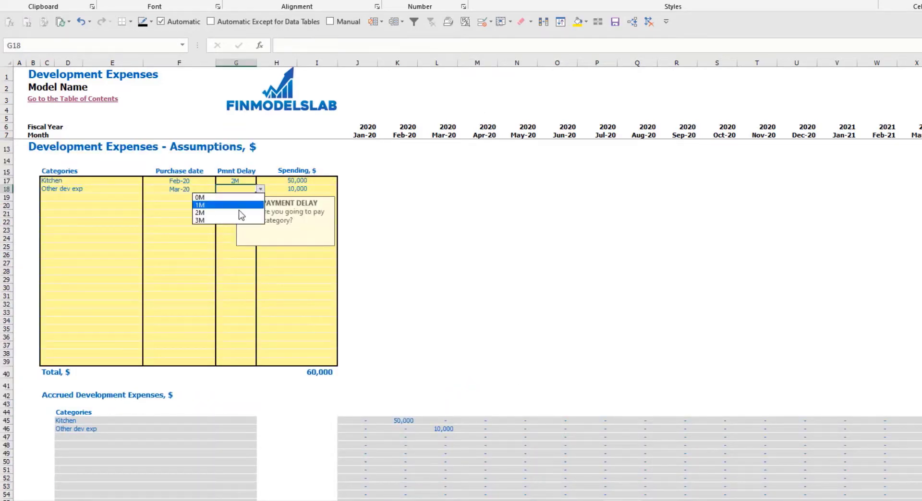
left_click(201, 222)
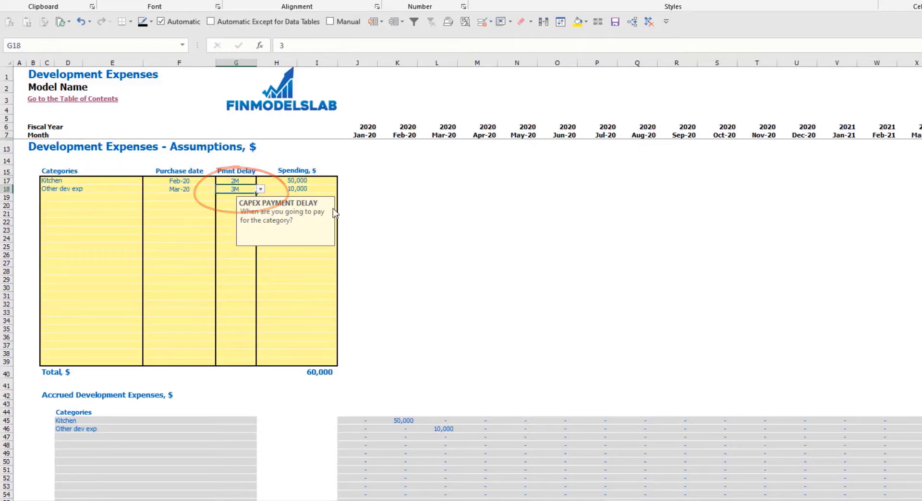
scroll(470, 323, "down", 10)
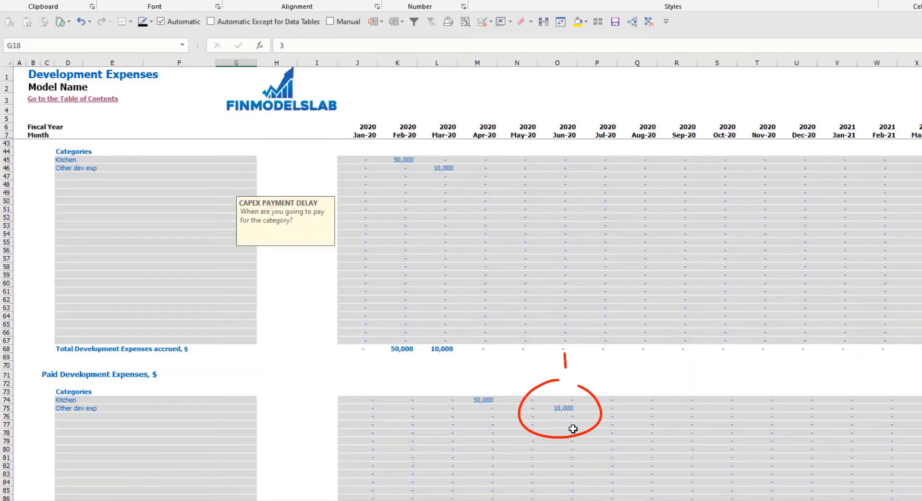
left_click(557, 417)
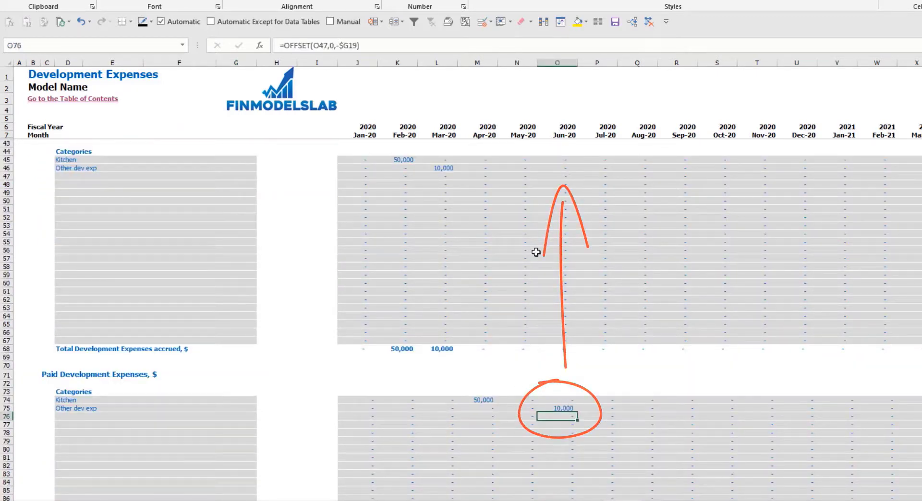
scroll(520, 305, "up", 10)
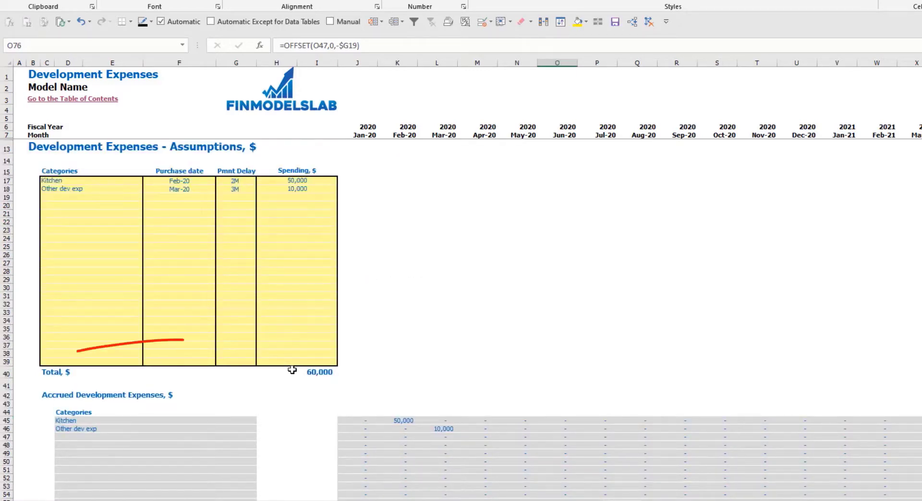
- On the Assets sheet, examine the Development CAPEX assumptions together with their monthly book depreciation and closing net book value
left_click(265, 374)
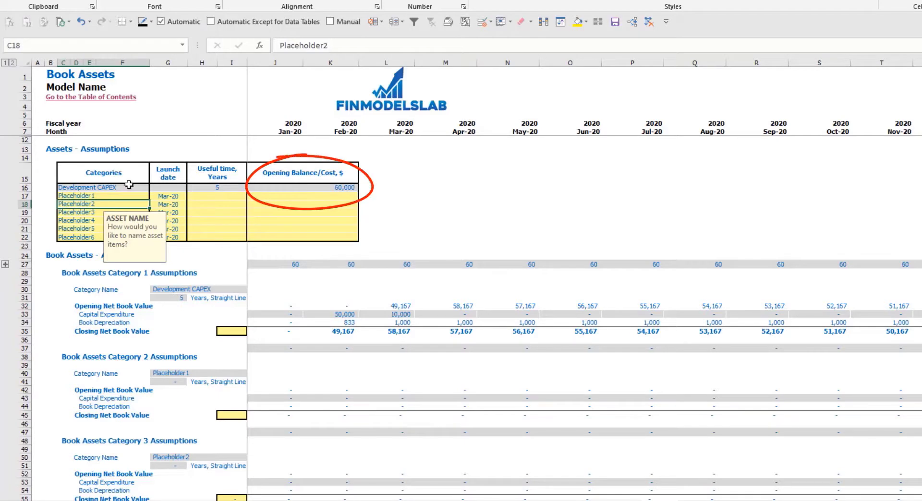
left_click_drag(128, 187, 292, 191)
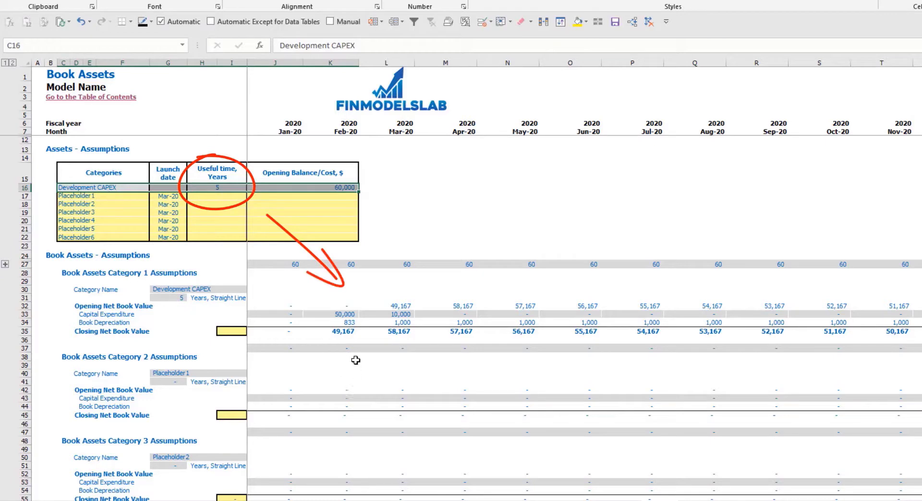
left_click(596, 323, "shift")
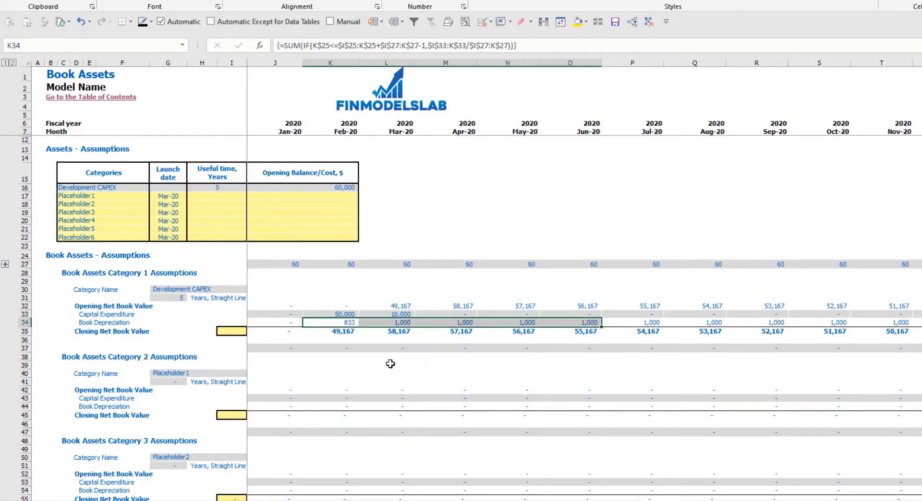
left_click_drag(336, 332, 578, 333)
- Rename the Placeholder1 asset category as Other CAPEX and set its launch date to Jun-20
left_click_drag(106, 200, 108, 233)
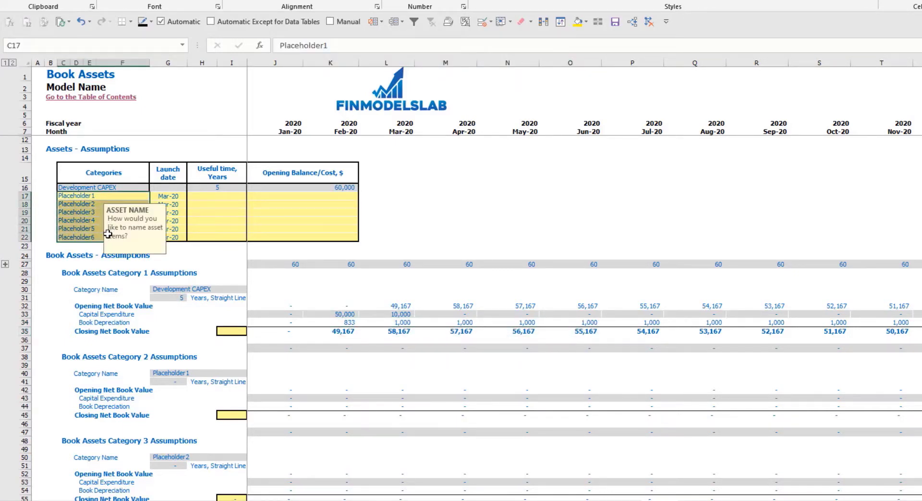
left_click(83, 196)
type("Other CAPEX")
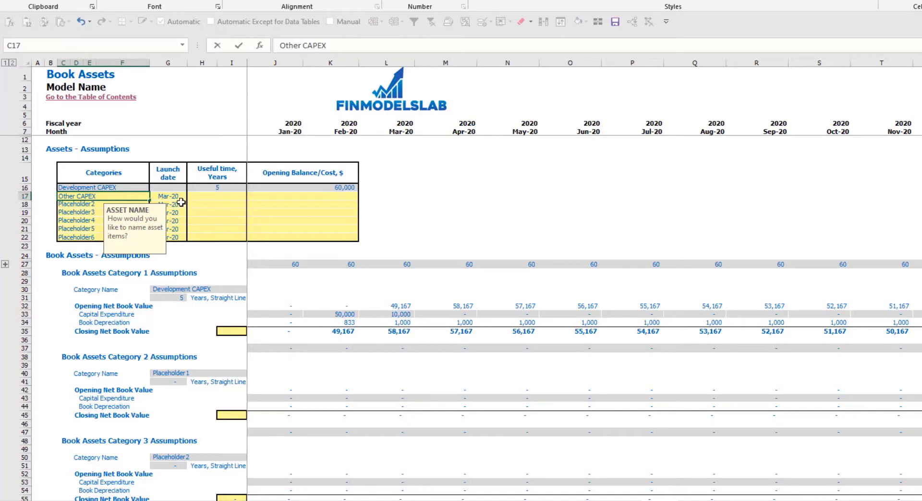
left_click(175, 197)
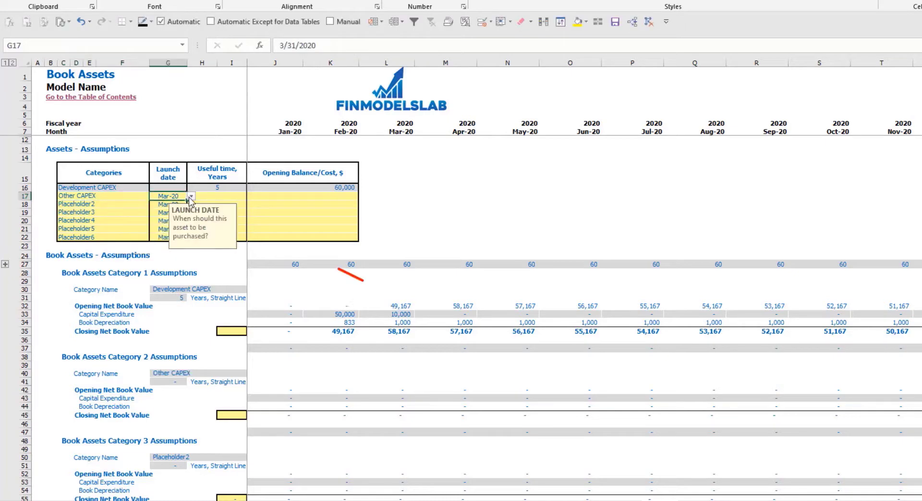
left_click(191, 197)
left_click(175, 228)
- Give Other CAPEX a useful time of 3 years and an opening balance/cost of 5,000
left_click(230, 196)
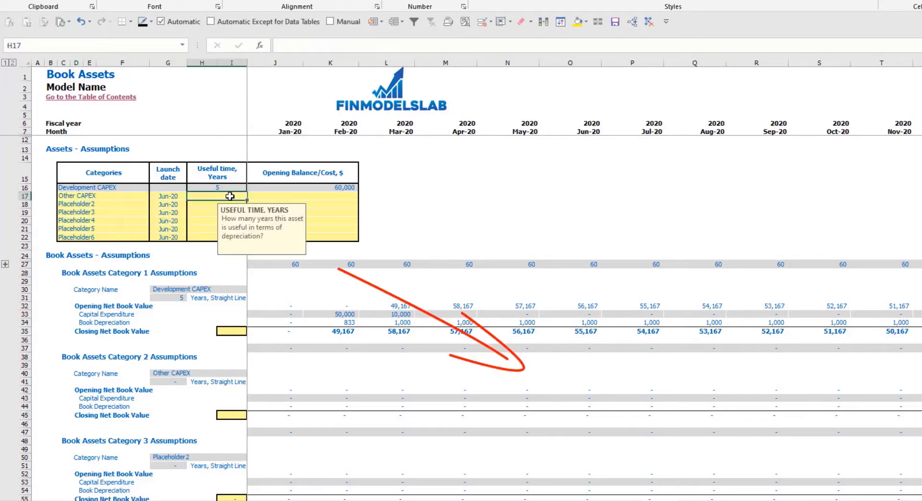
type("3")
key("Return")
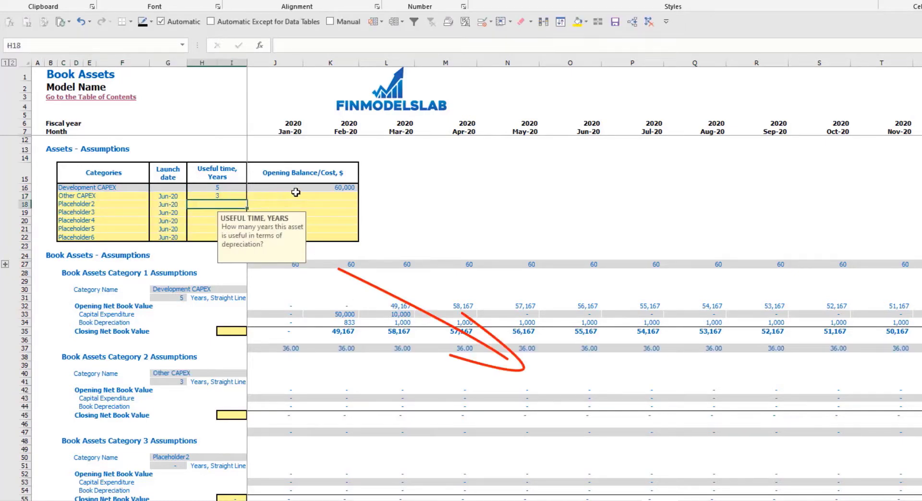
left_click(295, 194)
type("5,0")
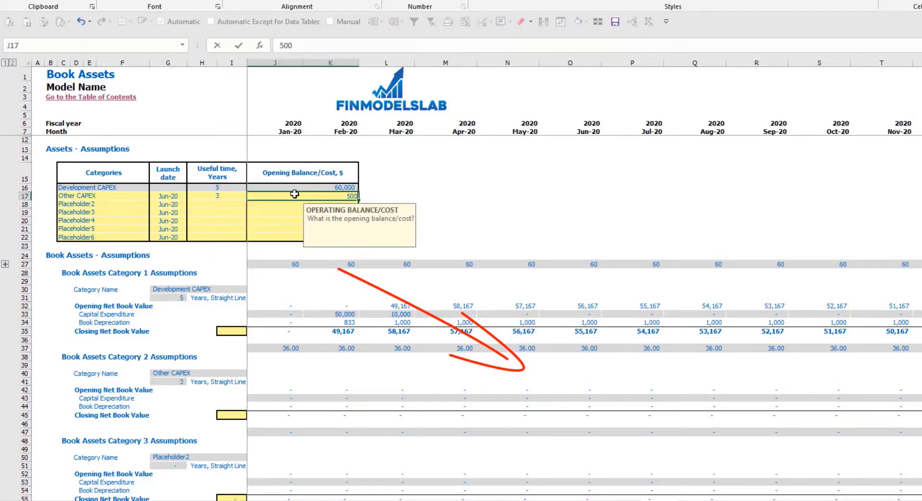
type("00")
key("Return")
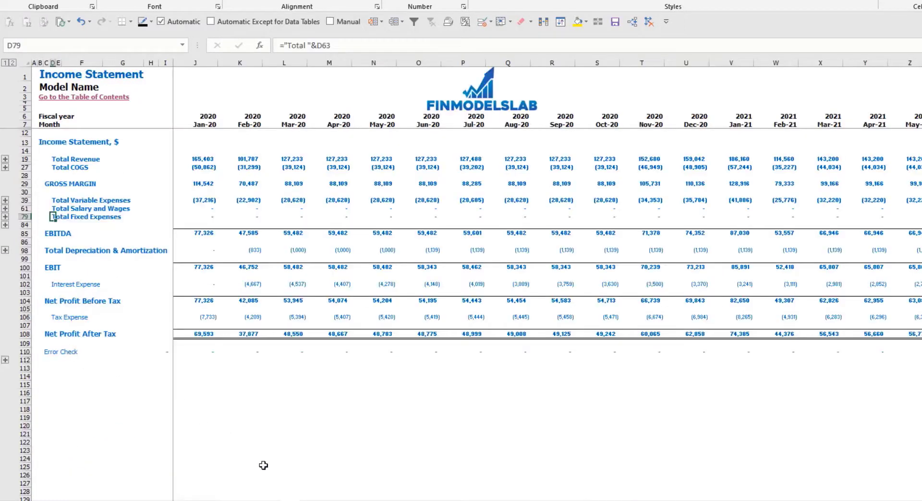
- Review Total Depreciation & Amortization on the IS sheet and Fixed Assets Capital Expenditure on the CF sheet
left_click(21, 250)
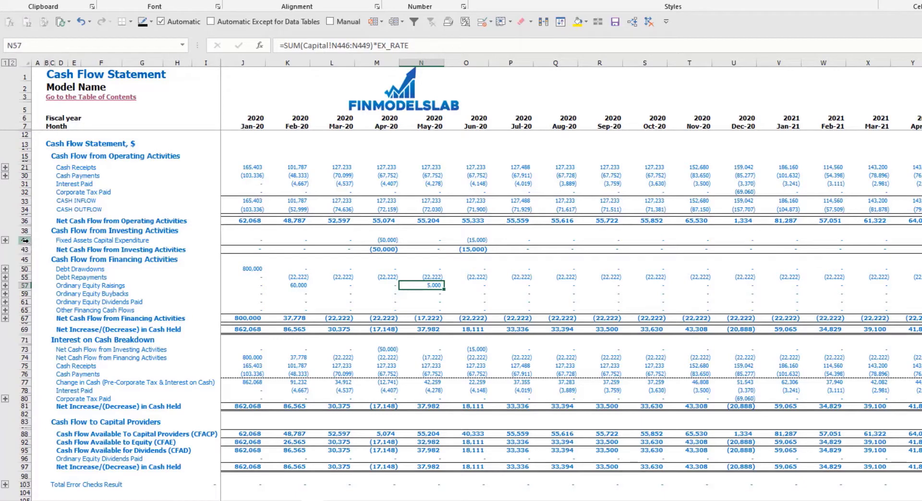
left_click(26, 241)
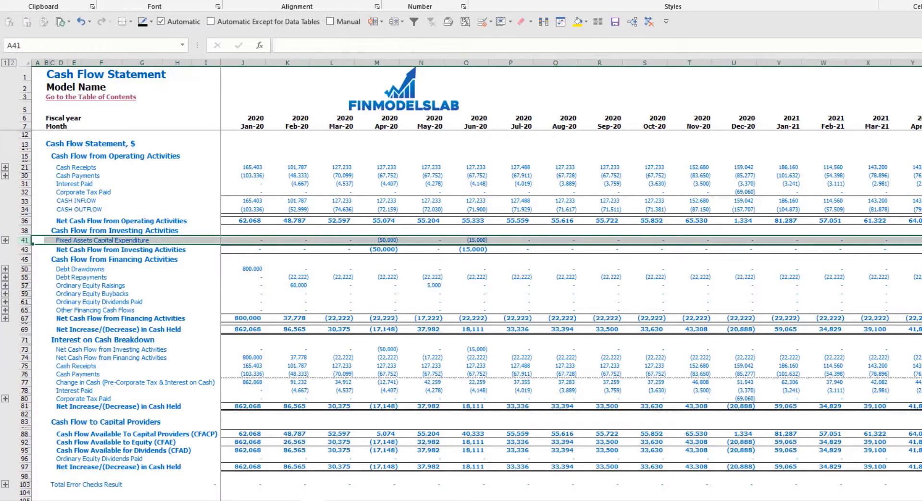
- Examine the Fixed Assets, Assets Closing Net Book Value, CAPEX Prepayment and CAPEX Payable rows on the BS sheet
key("ctrl+Page_Down")
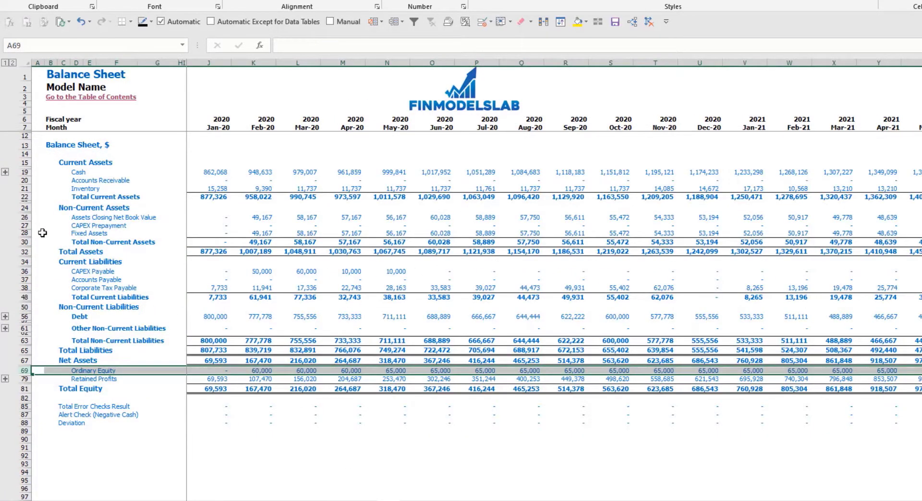
left_click(24, 233)
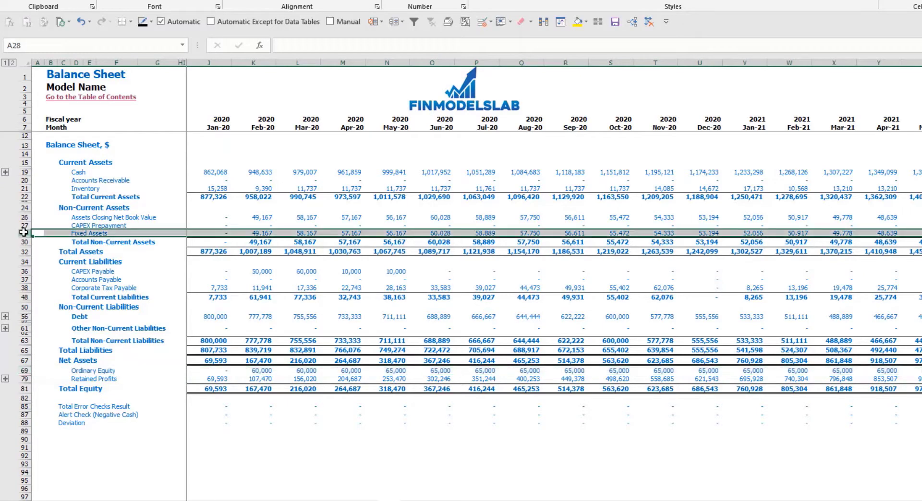
left_click(24, 217)
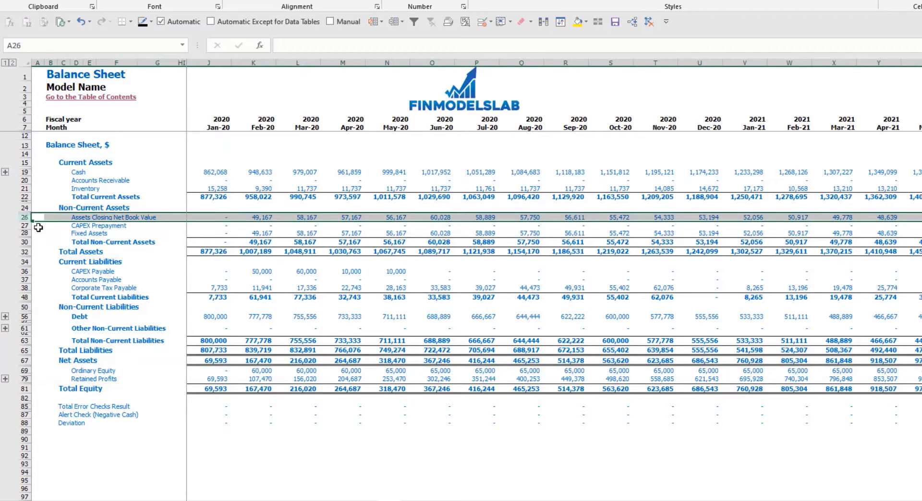
left_click(23, 226)
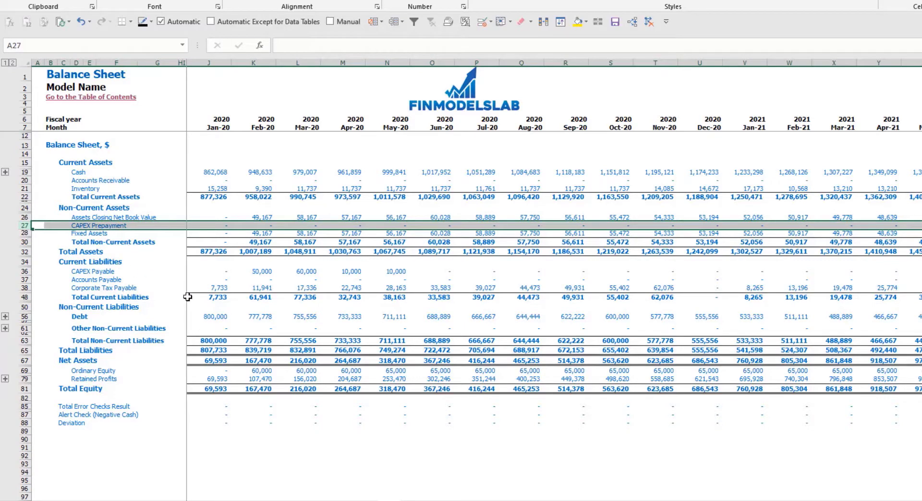
left_click(24, 271)
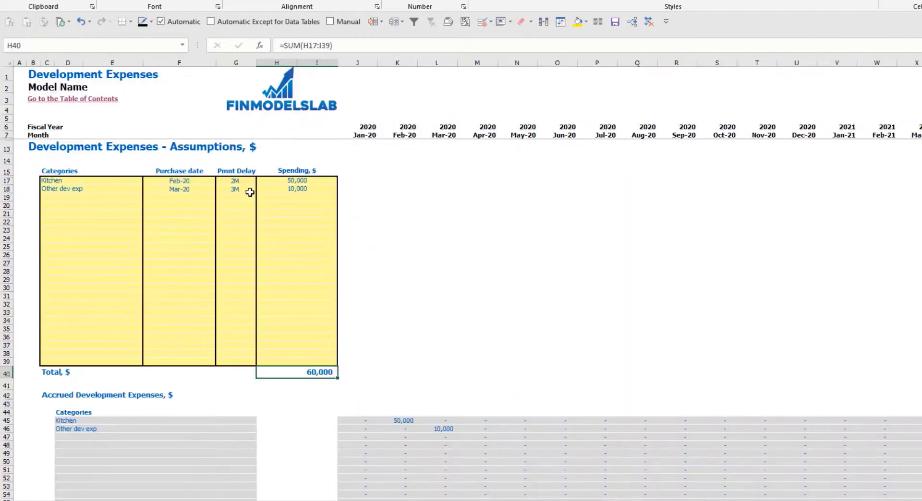
- On the CAPEX sheet, set the payment delays of Kitchen and Other dev exp to 0M and check the non-current assets on the BS sheet
left_click(243, 181)
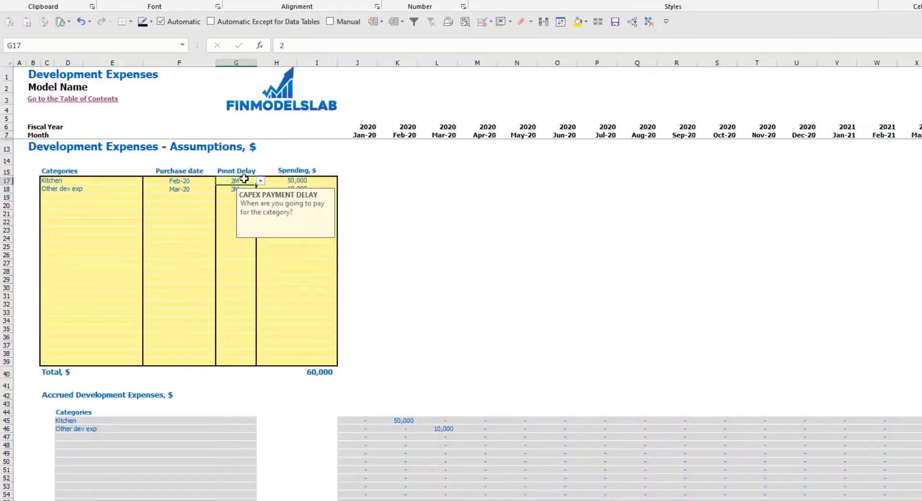
left_click(229, 190)
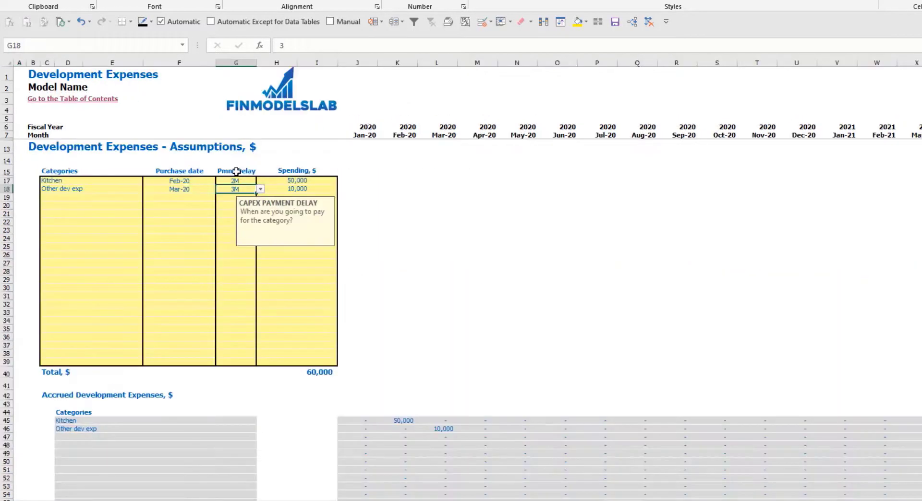
left_click(245, 181)
left_click(260, 181)
left_click(240, 189)
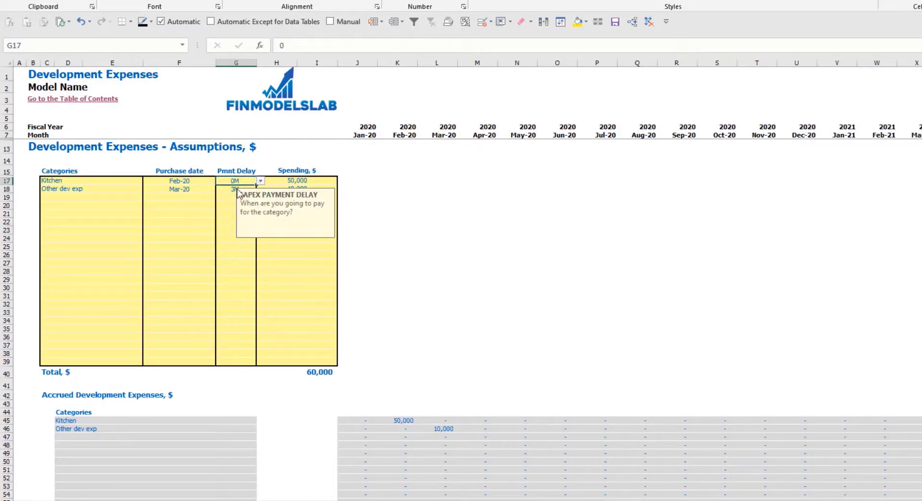
left_click(252, 189)
left_click(263, 193)
left_click(240, 206)
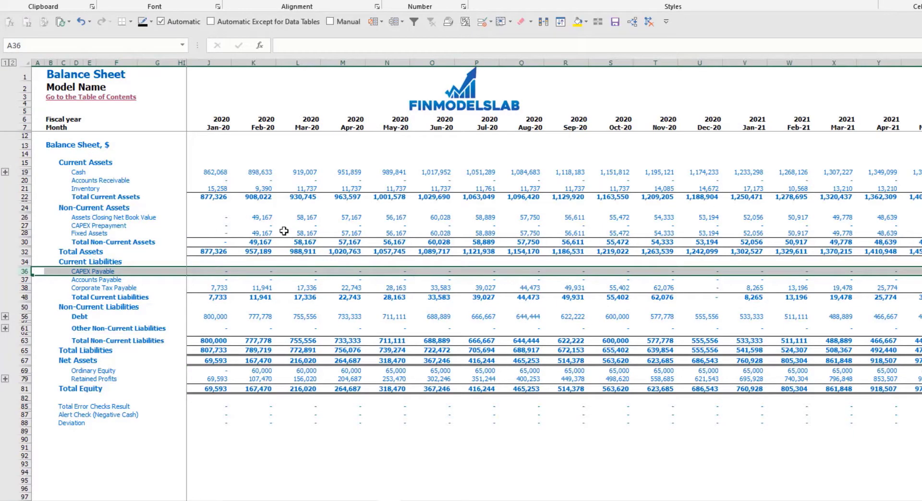
left_click_drag(256, 217, 447, 220)
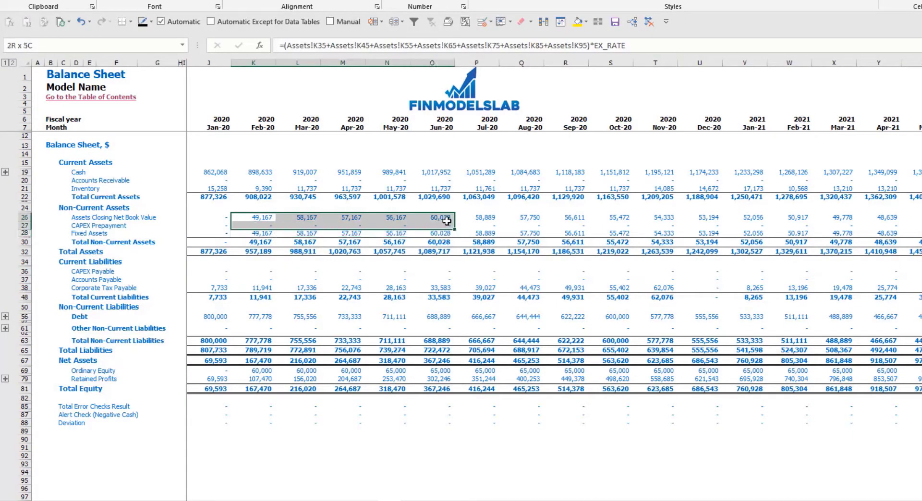
left_click_drag(254, 234, 459, 242)
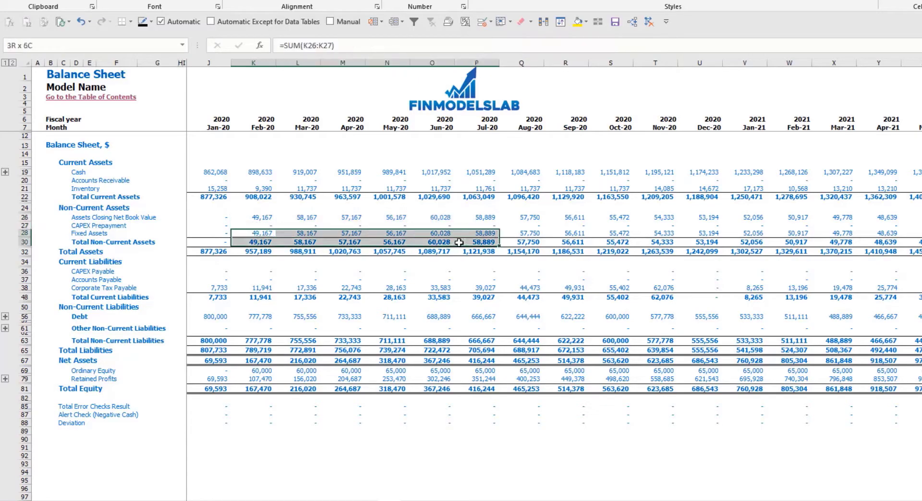
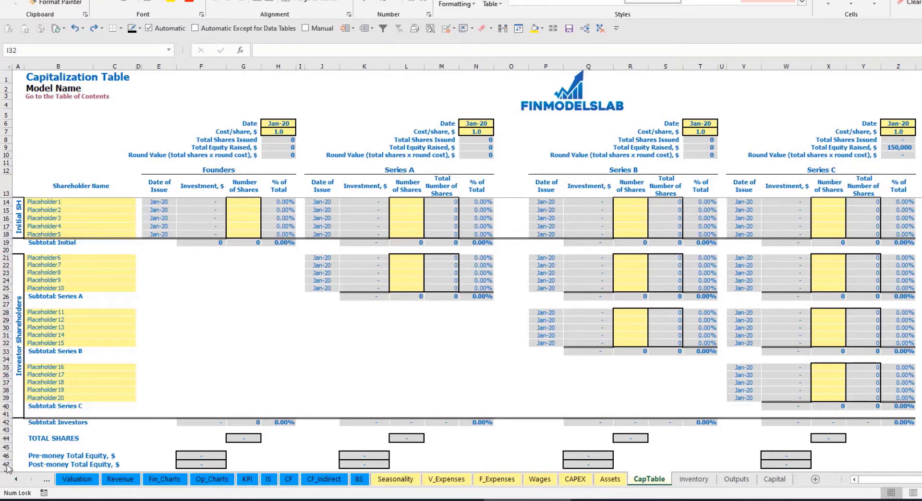
- Name the first two initial shareholders in the cap table Founder 1 and Founder 2
left_click(46, 201)
type("F")
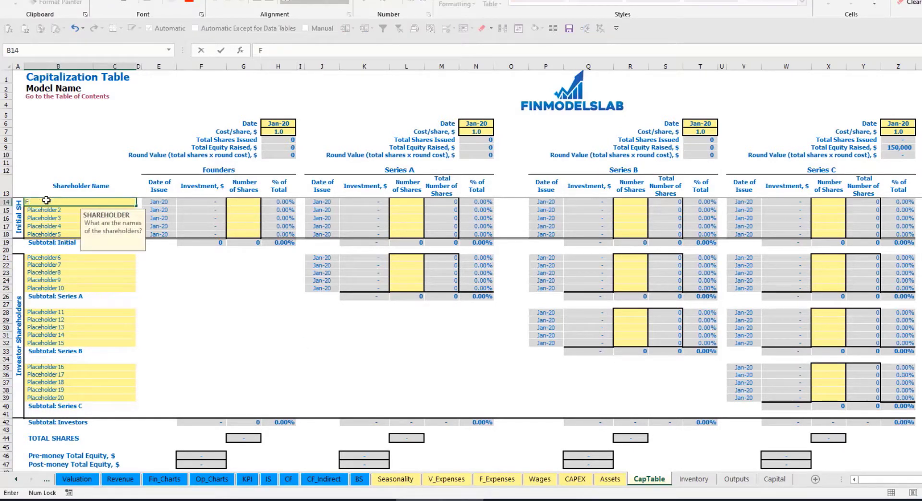
type("ounder 1")
key("ctrl+Return")
key("ctrl+c")
key("Down")
key("ctrl+v")
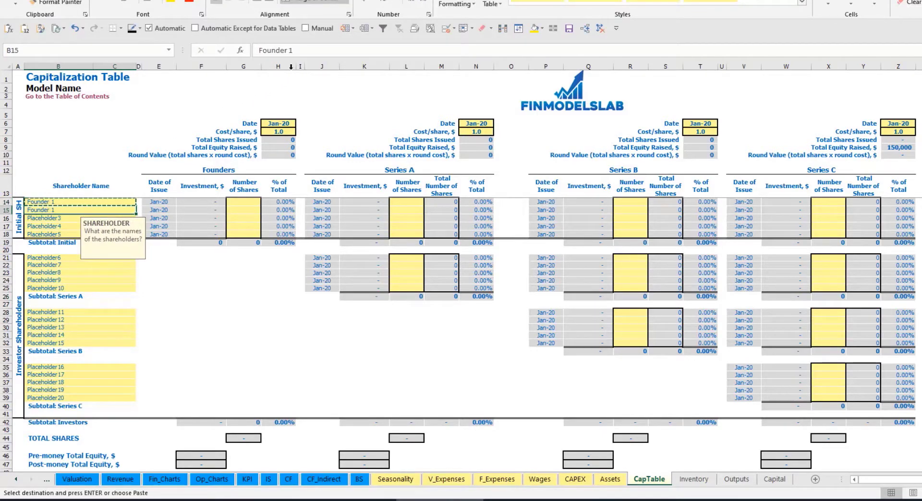
key("F2")
key("BackSpace")
type("2")
key("Return")
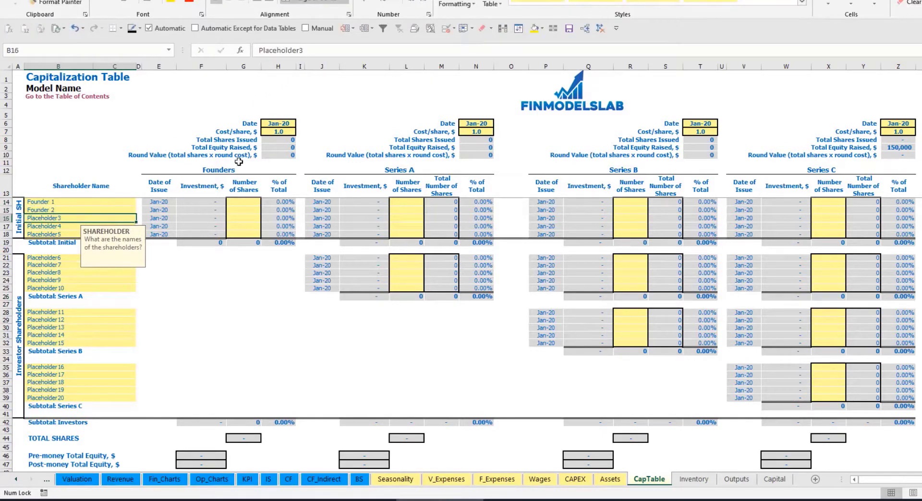
- In the Founders round, issue 10,000 shares to Founder 1 and 20,000 shares to Founder 2
left_click(98, 202)
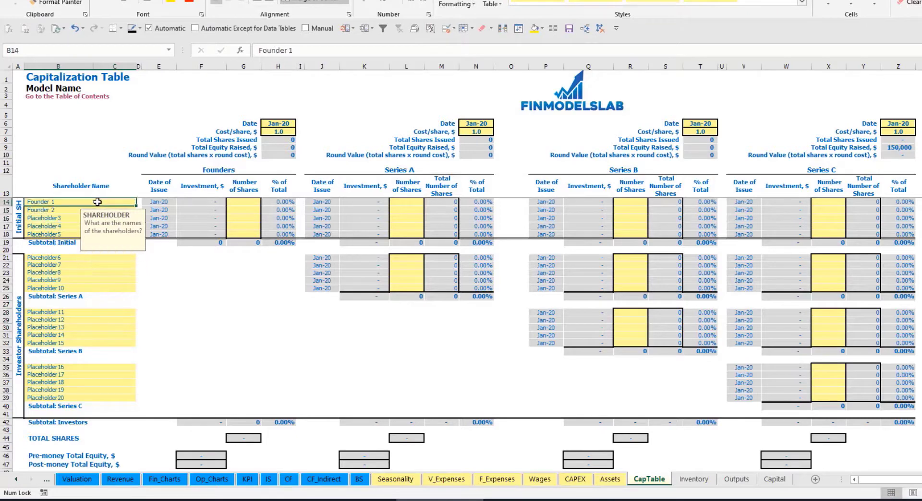
left_click(246, 202)
type("10,0")
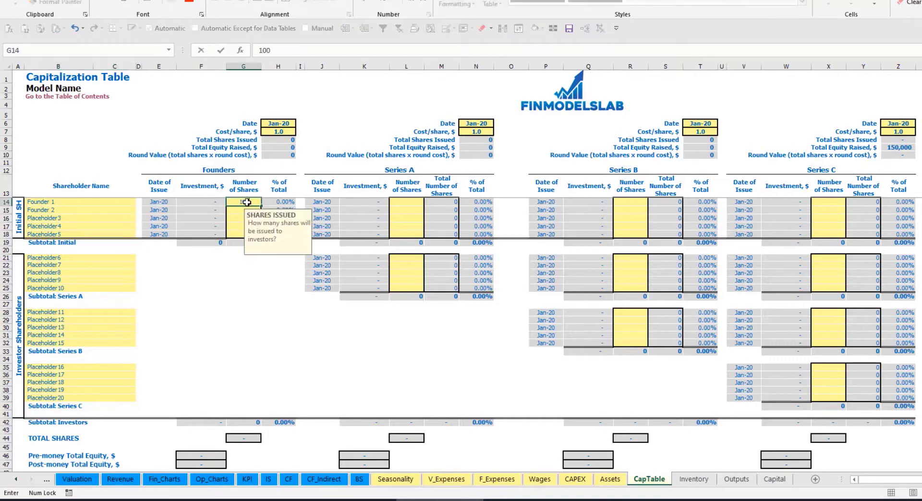
type("00")
key("Return")
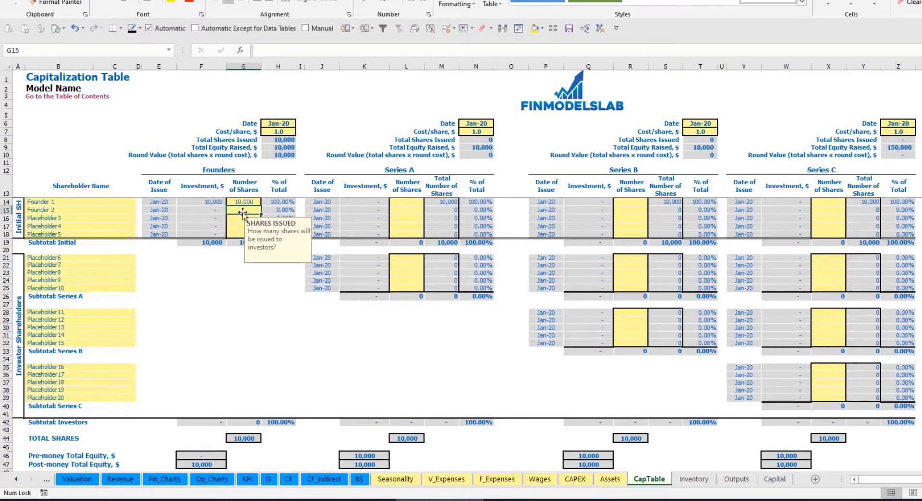
type("20,00")
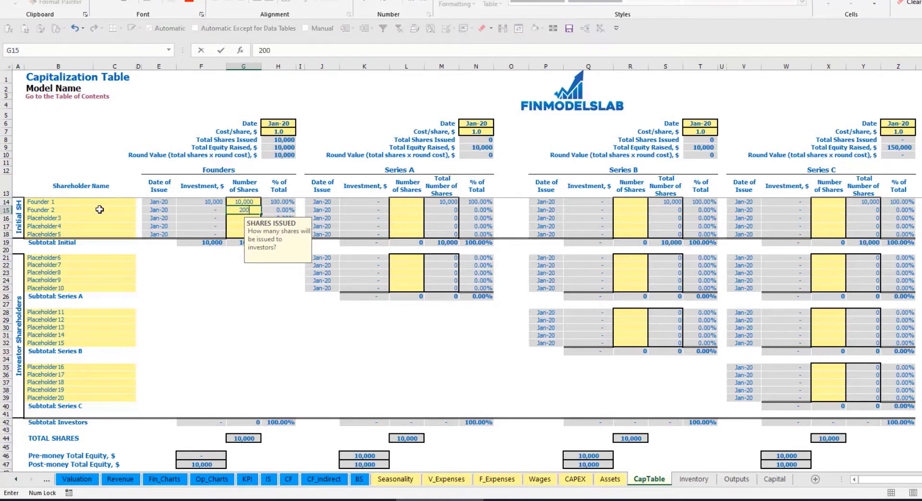
type("0")
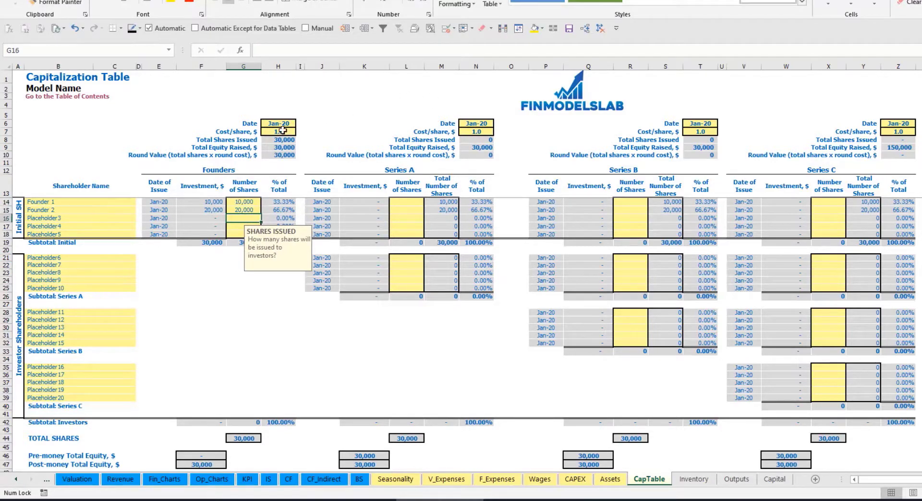
- Set the Founders round's cost per share to 2 and its date to Feb-20
left_click(276, 124)
left_click(269, 133)
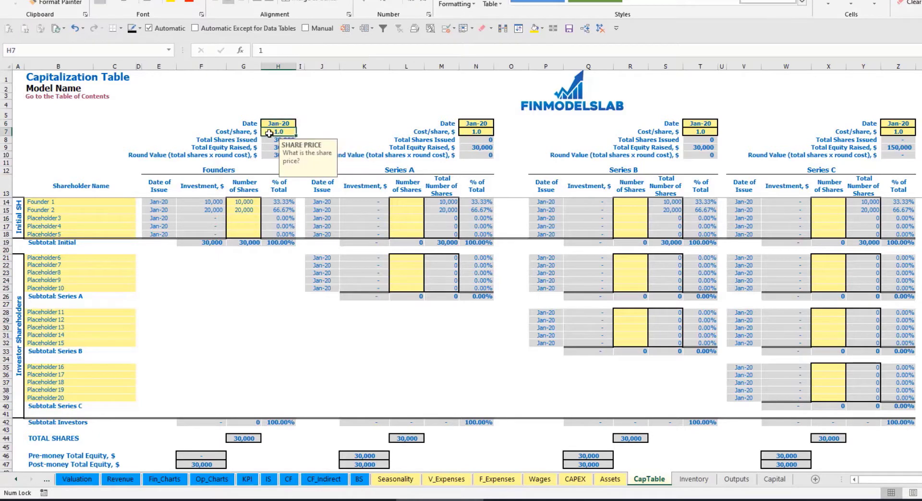
type("2")
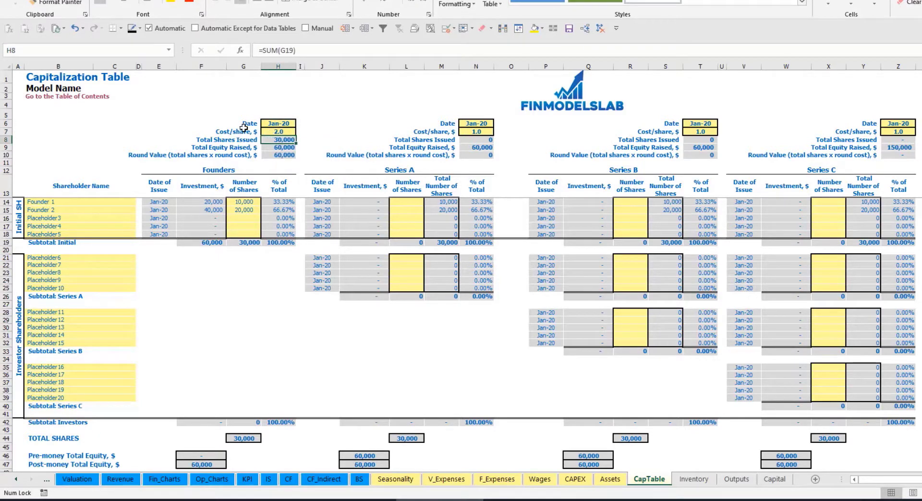
left_click(278, 125)
left_click(299, 123)
left_click(276, 138)
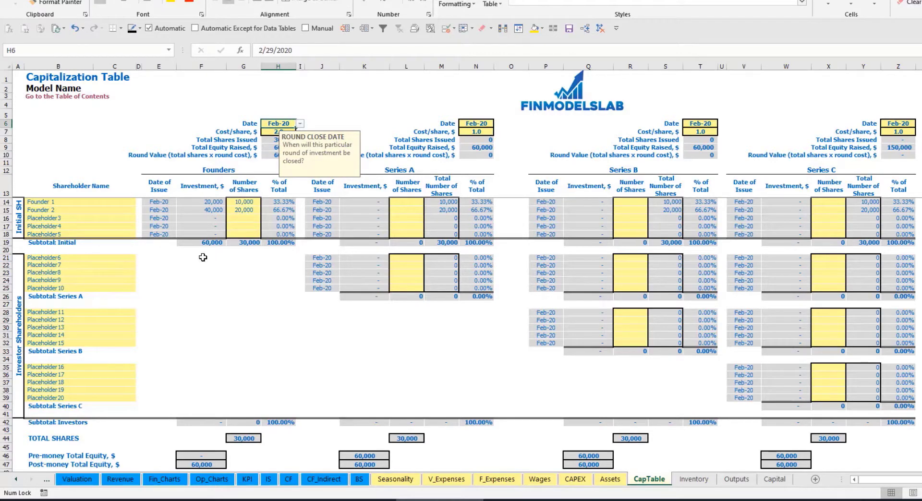
- Review the founders' investment amounts, initial subtotal, post-money total equity and ownership percentage
left_click(205, 203)
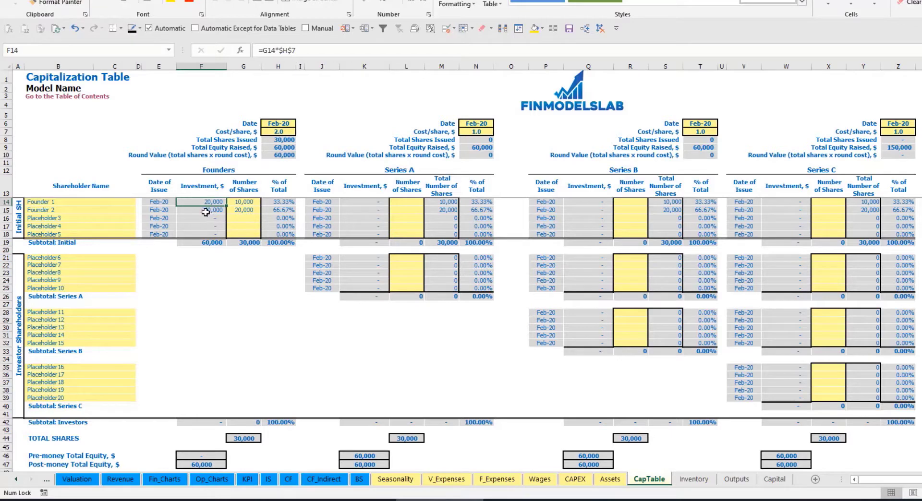
left_click(206, 210)
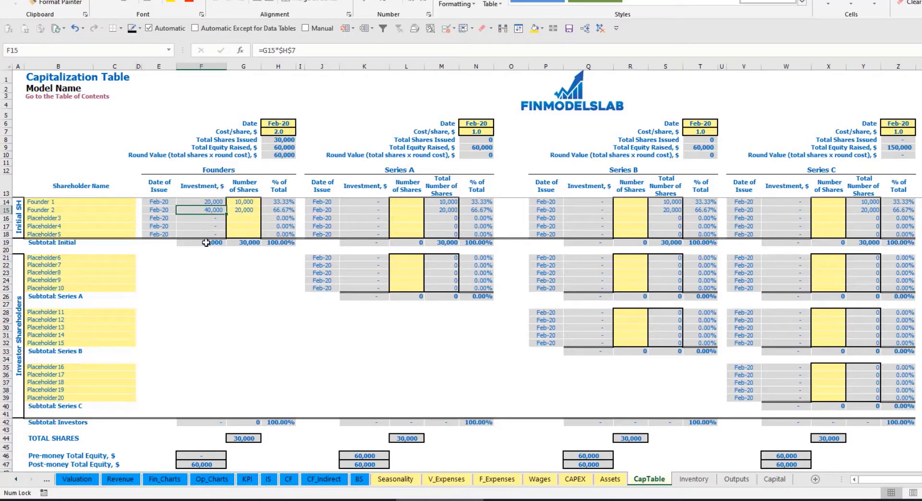
left_click(206, 243)
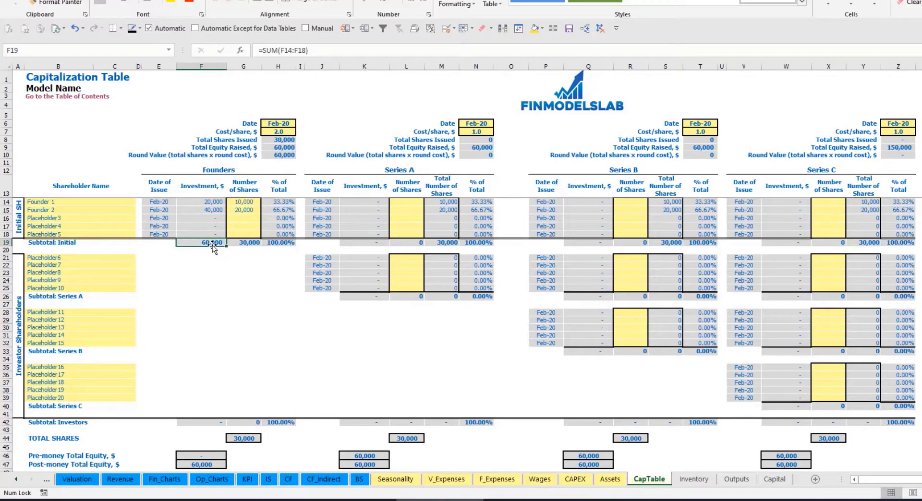
left_click(11, 465)
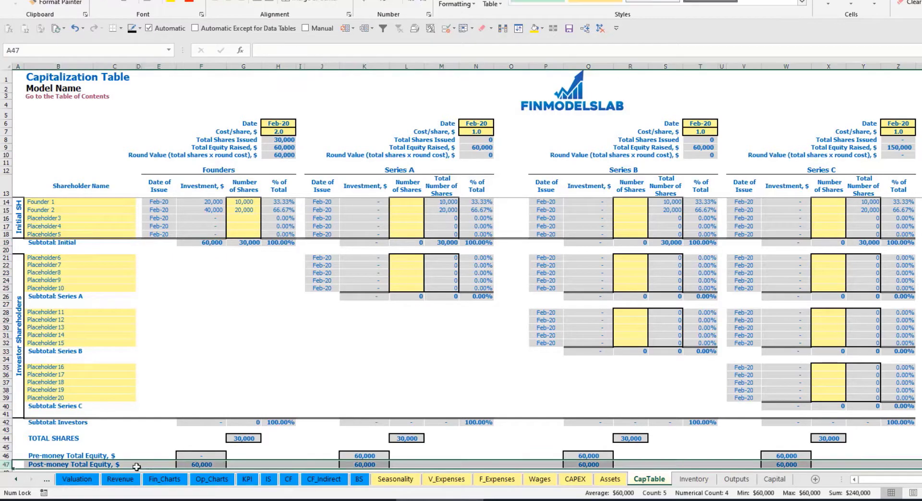
left_click(284, 203)
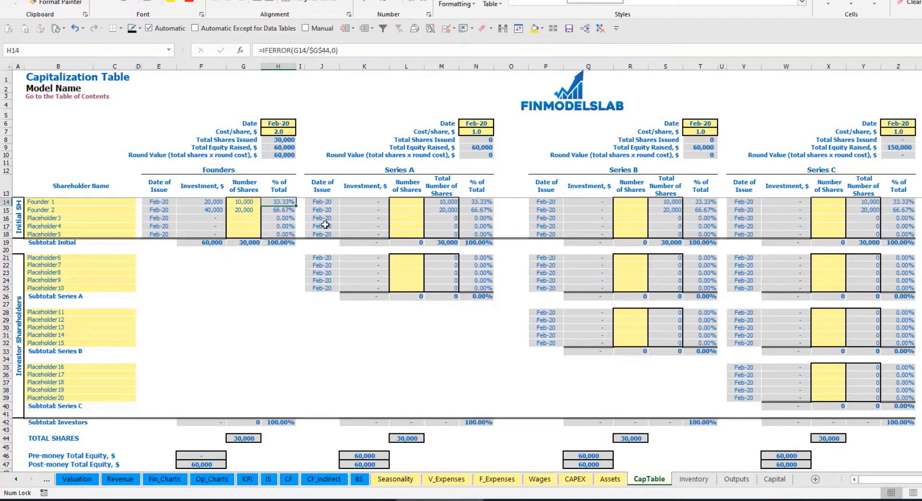
- Name the first Series A investor shareholder Investor 1
left_click(110, 258)
left_click(419, 173)
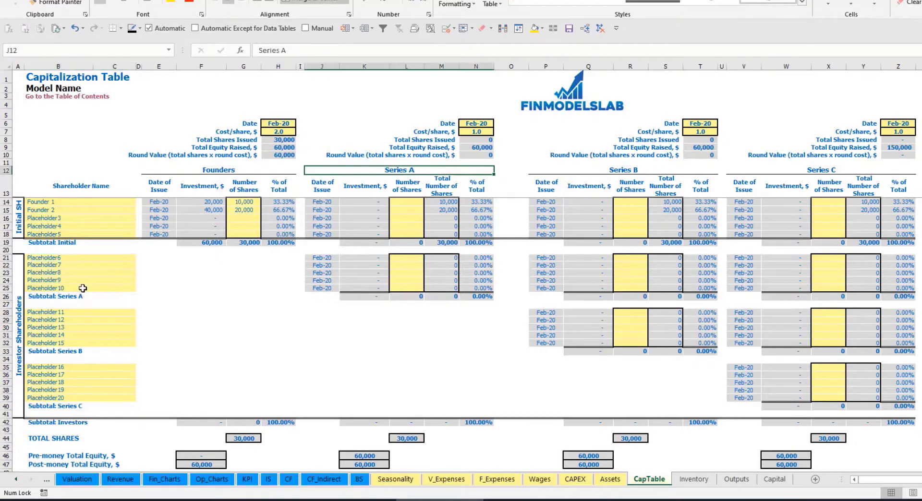
left_click(66, 260)
type("I")
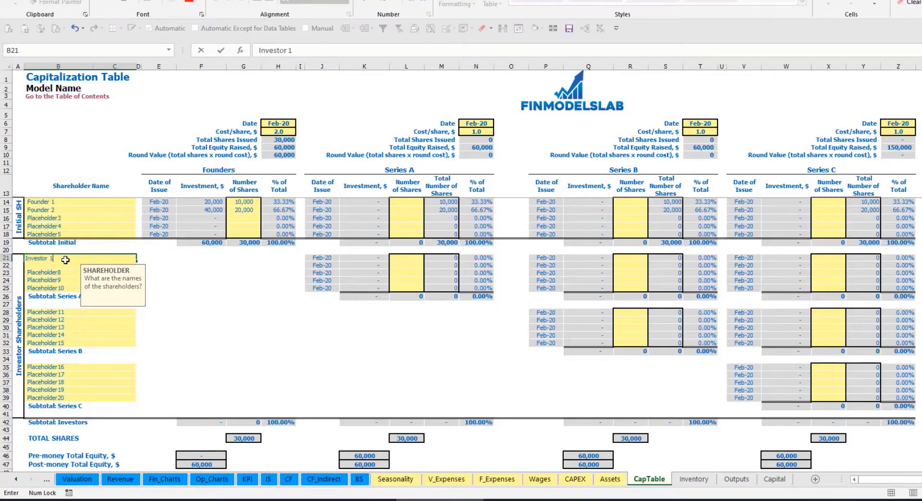
type("nvestor 1")
key("Return")
- Set the Series A round's date to May-20 and its cost per share to 5
left_click(482, 122)
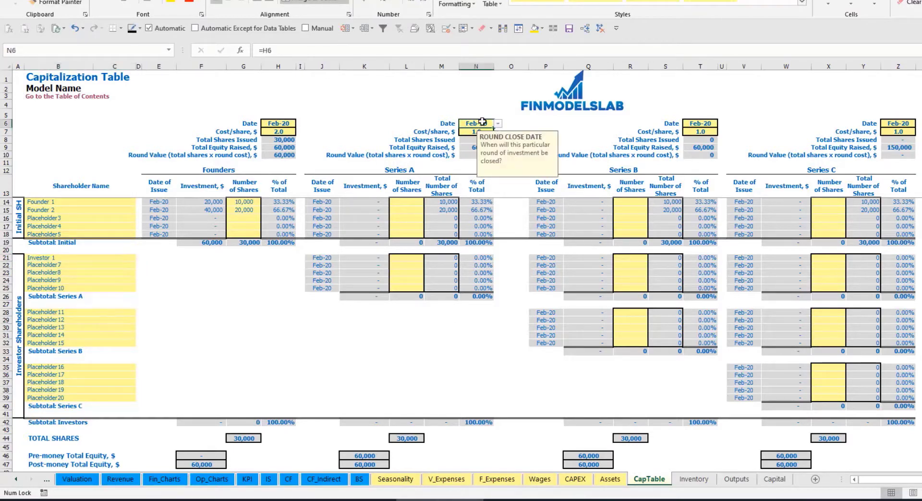
left_click(498, 123)
left_click(473, 154)
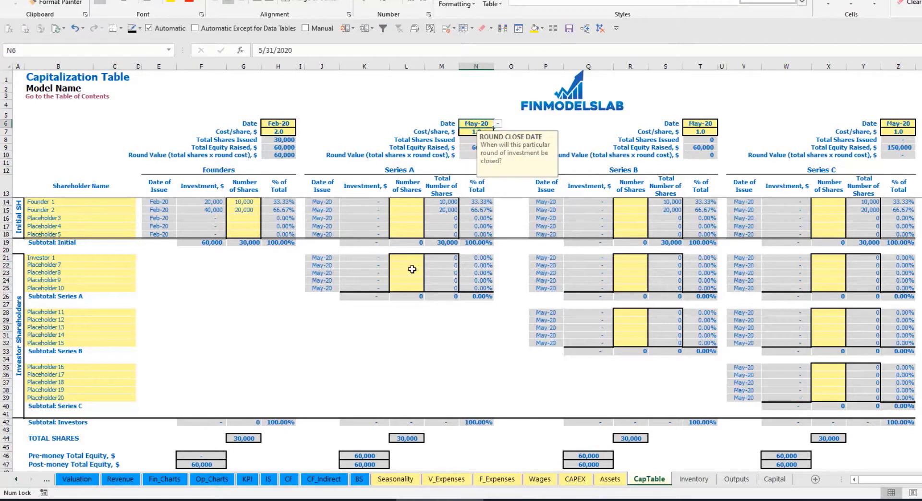
left_click(472, 131)
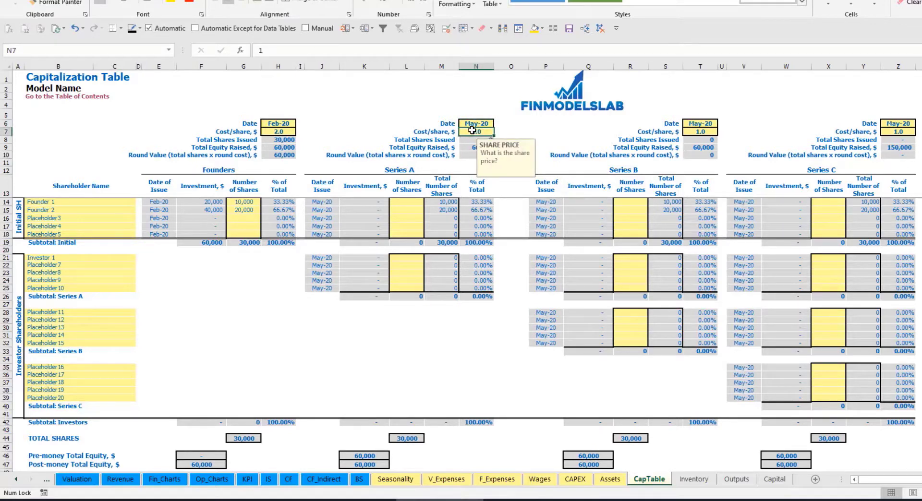
type("5")
key("Return")
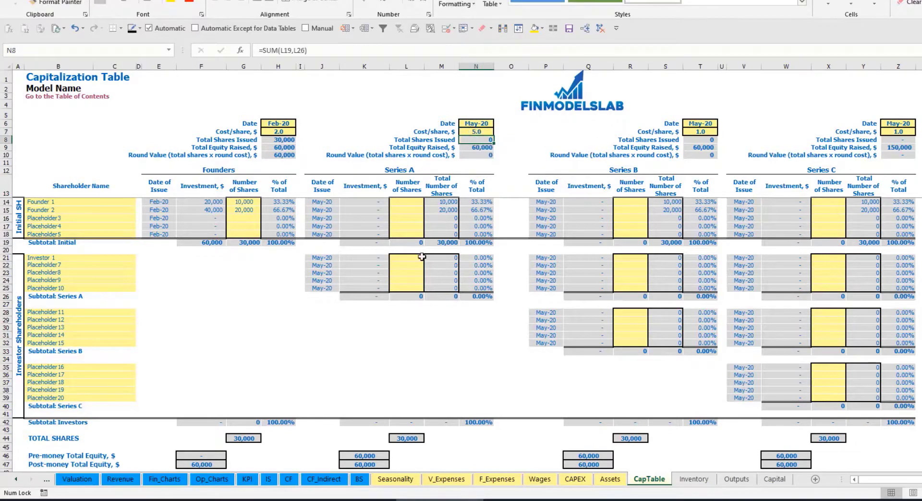
- Issue 1,000 Series A shares to Investor 1
left_click(407, 257)
type("100")
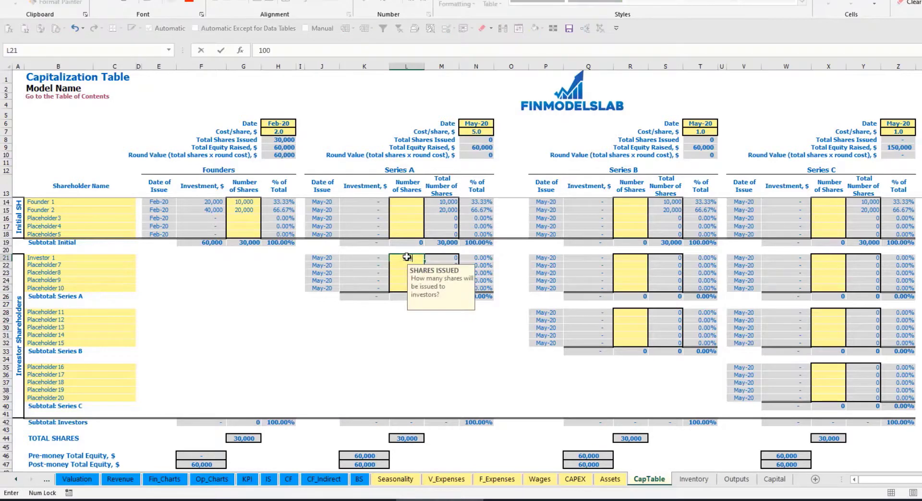
left_click(366, 335)
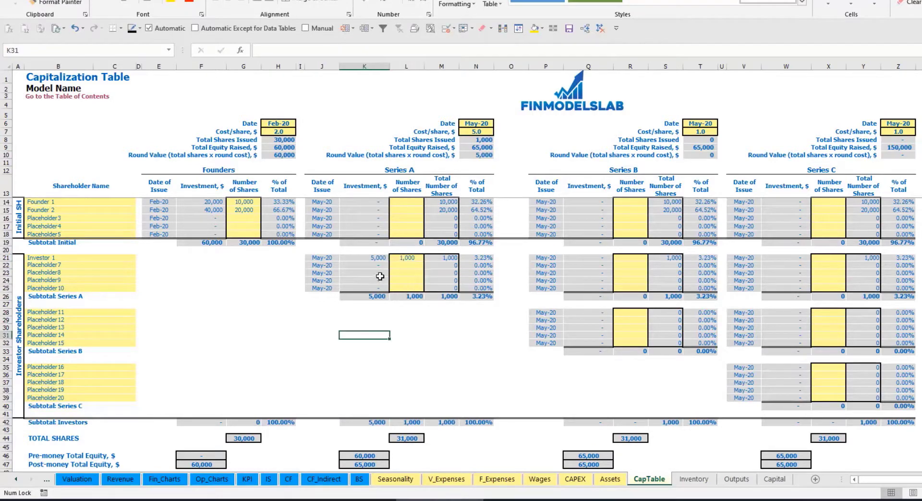
- Examine Investor 1's investment, the Series A pre-money and post-money equity, and the investor's and founders' ownership percentages
left_click(371, 258)
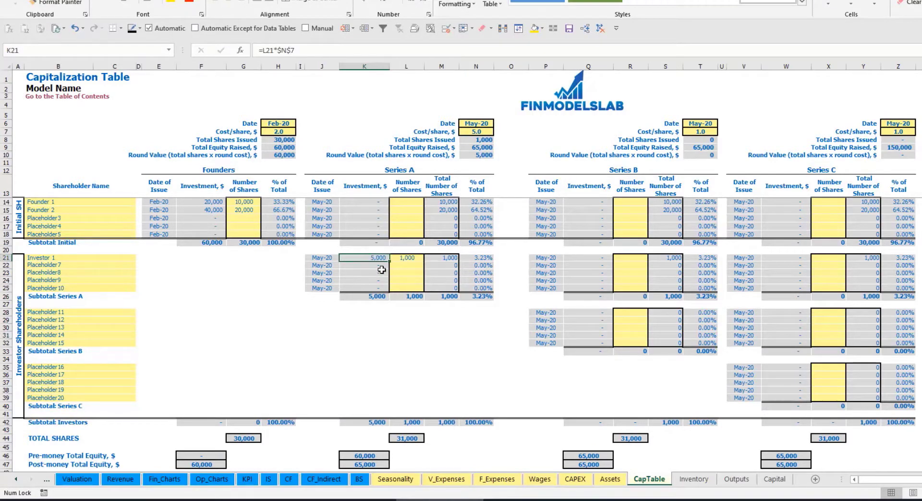
left_click(357, 452)
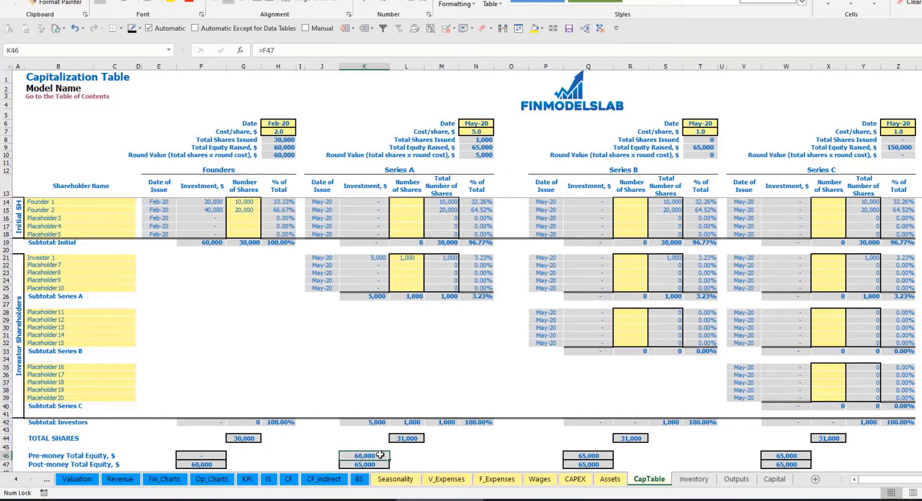
key("Down")
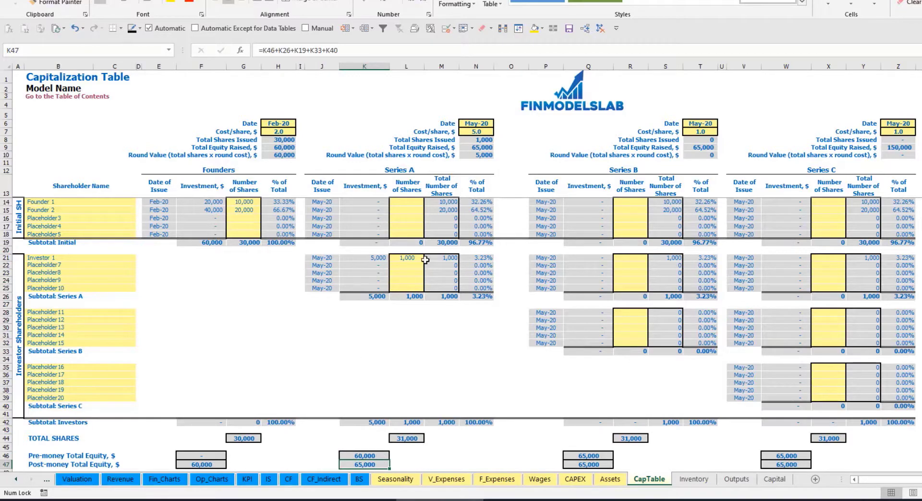
left_click(469, 258)
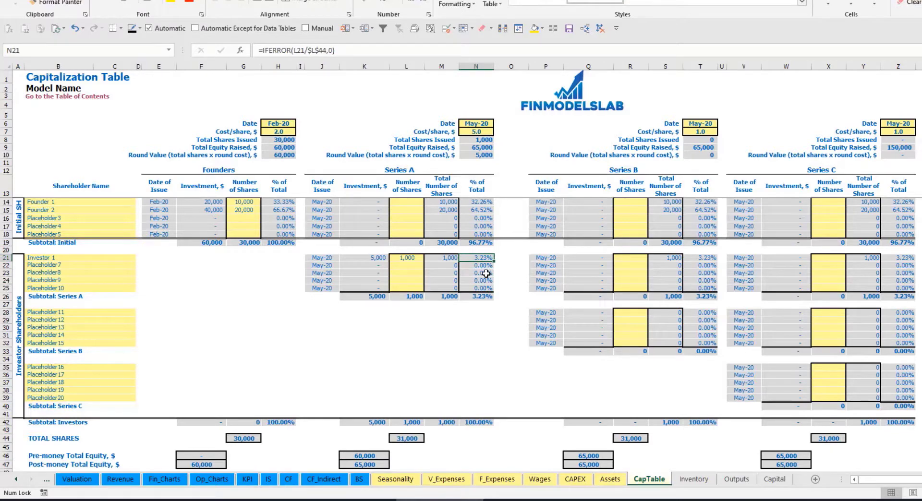
left_click_drag(102, 202, 109, 212)
left_click_drag(482, 202, 481, 212)
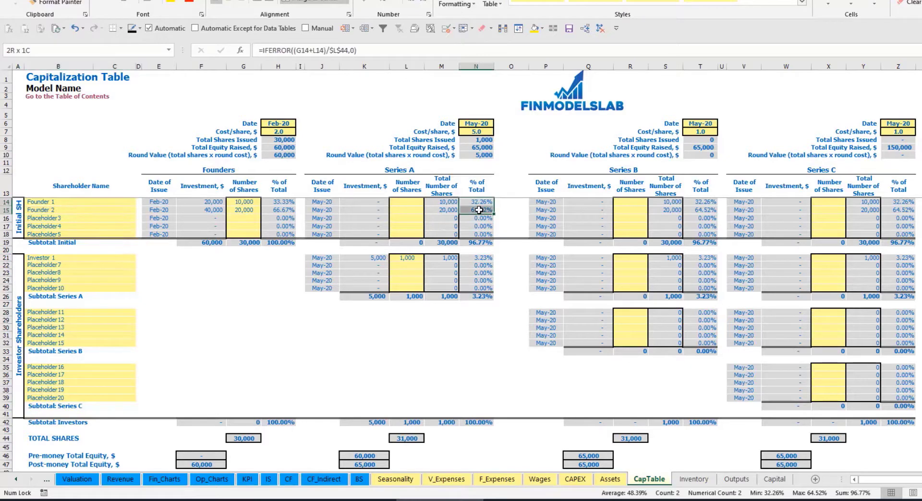
key("shift+Up")
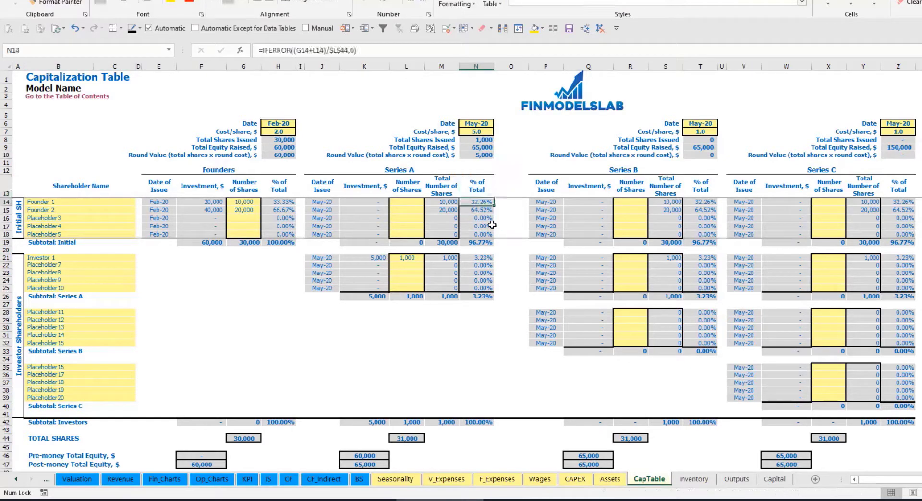
key("Down")
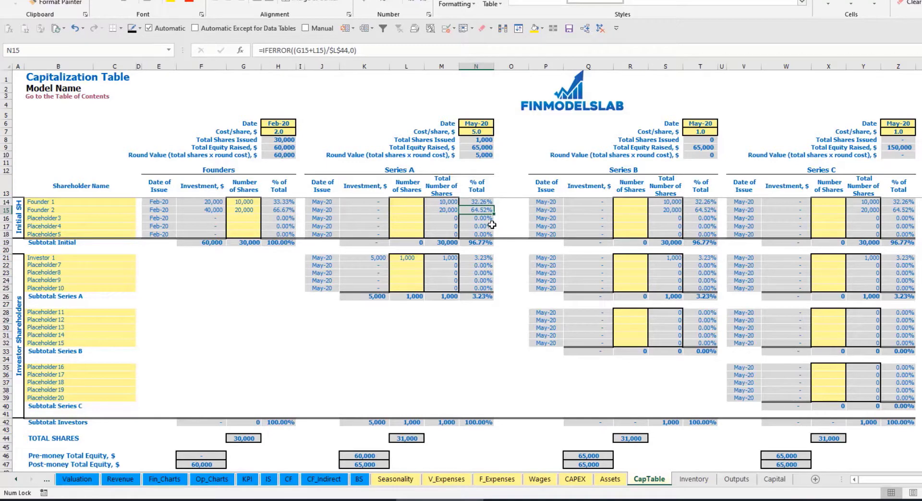
- Examine the cap table's investor shareholder names and the Series A cells for the number of shares issued
left_click(90, 318)
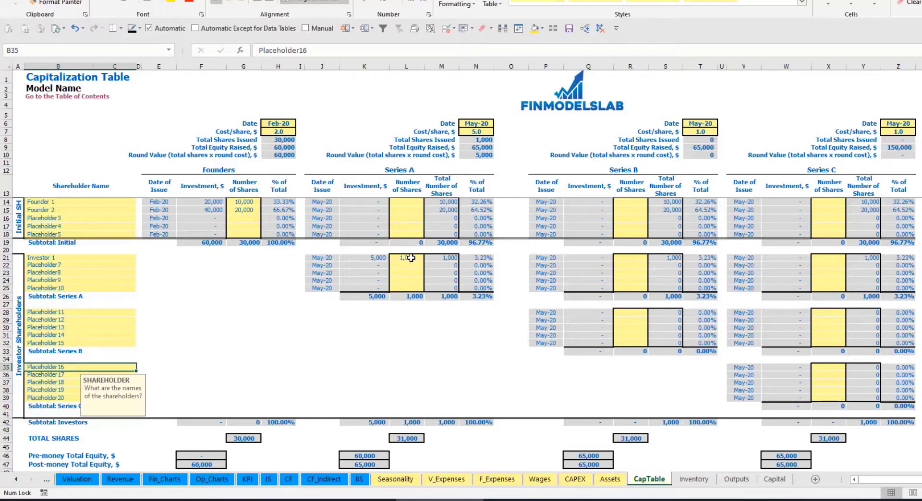
left_click_drag(409, 259, 413, 288)
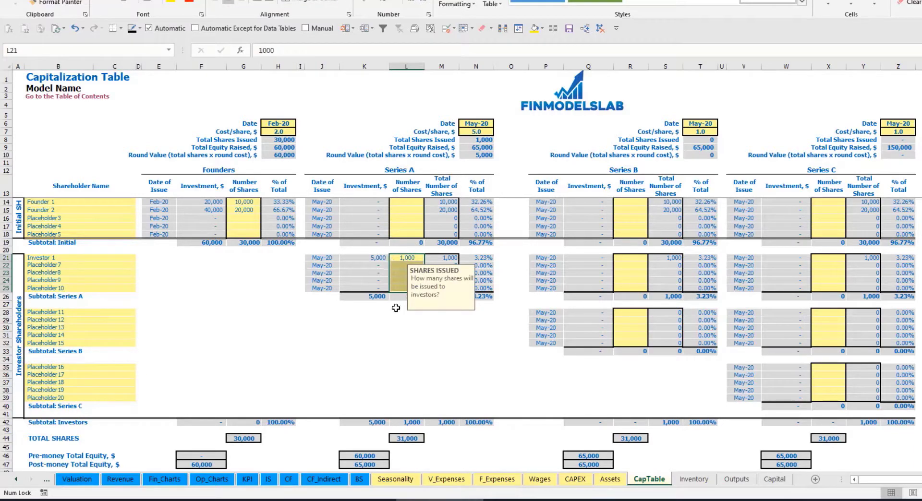
left_click(418, 328)
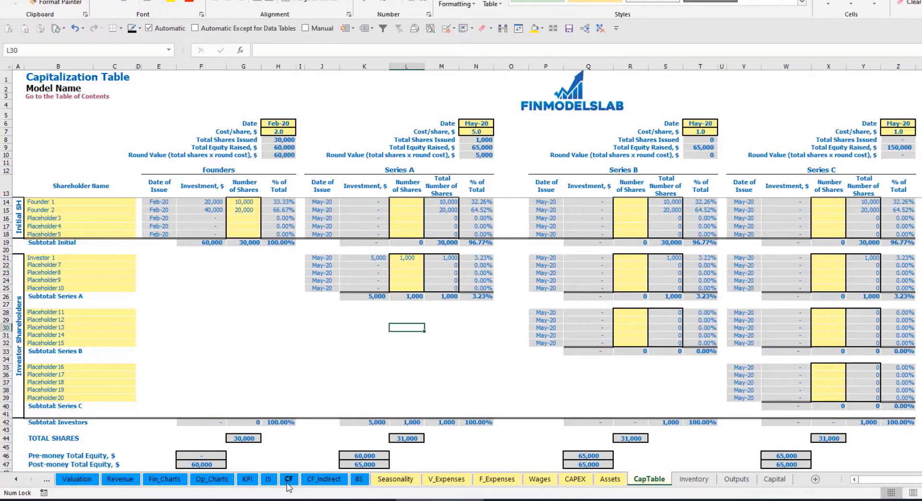
- Check the ordinary equity raisings for Feb-20 and May-20 in the Cash Flow Statement and the Ordinary Equity row in the Balance Sheet
left_click(289, 480)
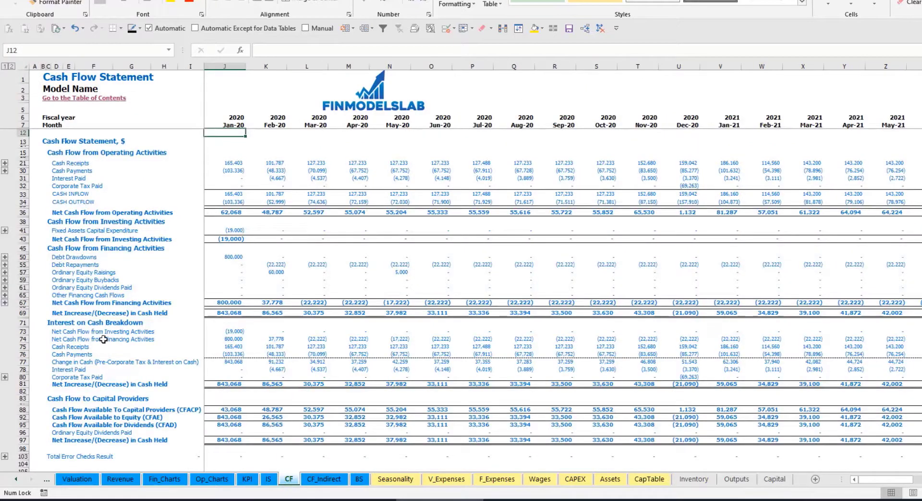
left_click(22, 272)
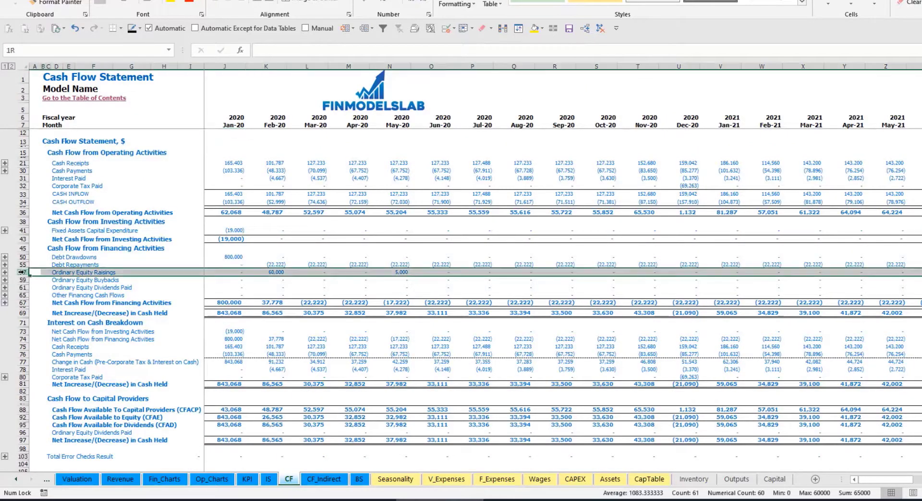
left_click(279, 273)
left_click(400, 273)
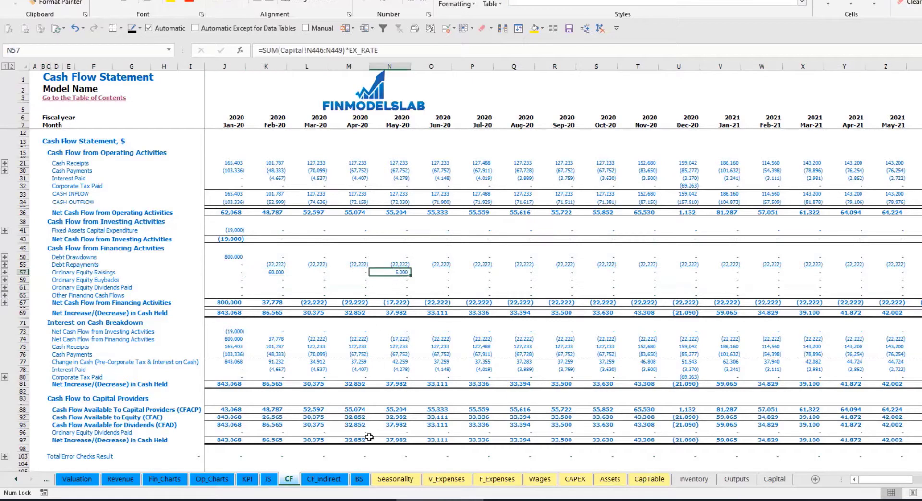
left_click(360, 480)
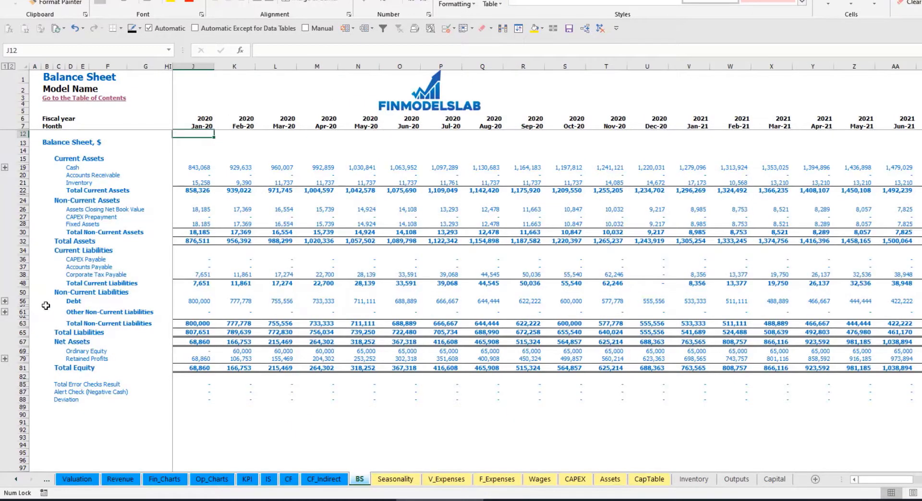
left_click(23, 352)
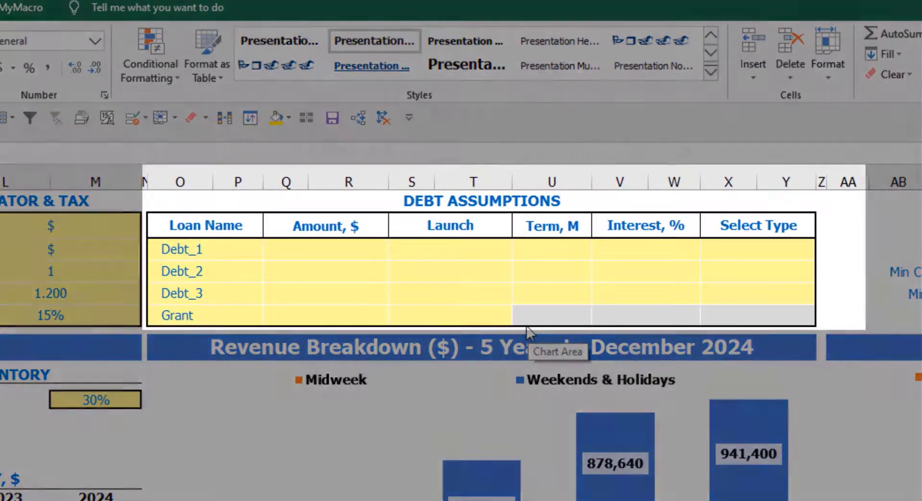
- Try the Annuity repayment type for Debt_1 in the Dashboard's debt assumptions
left_click(534, 207)
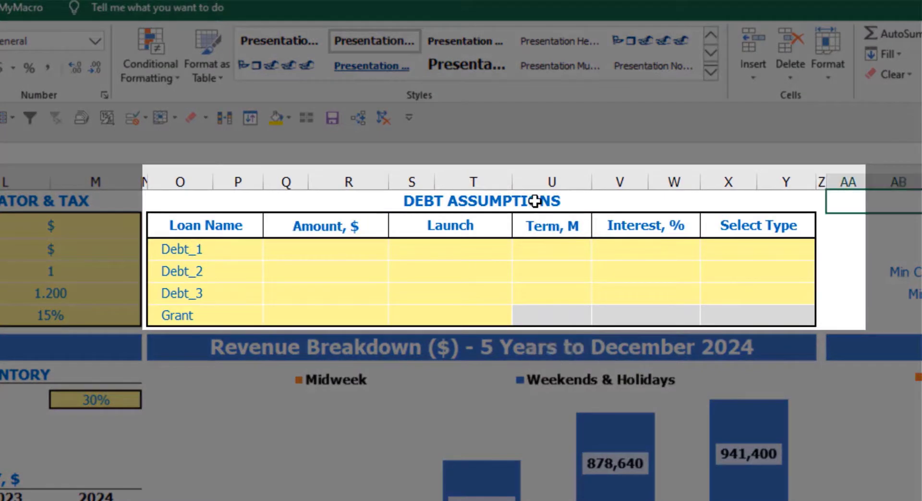
left_click(534, 201)
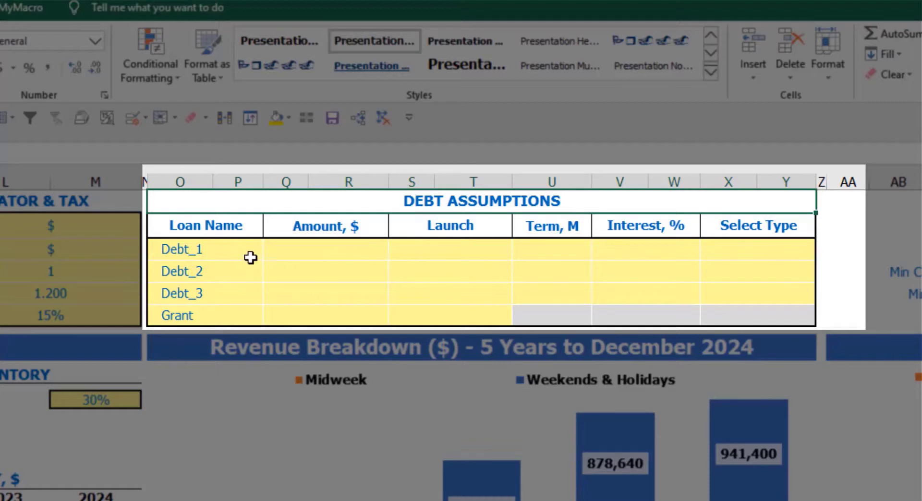
left_click(806, 255)
left_click(823, 252)
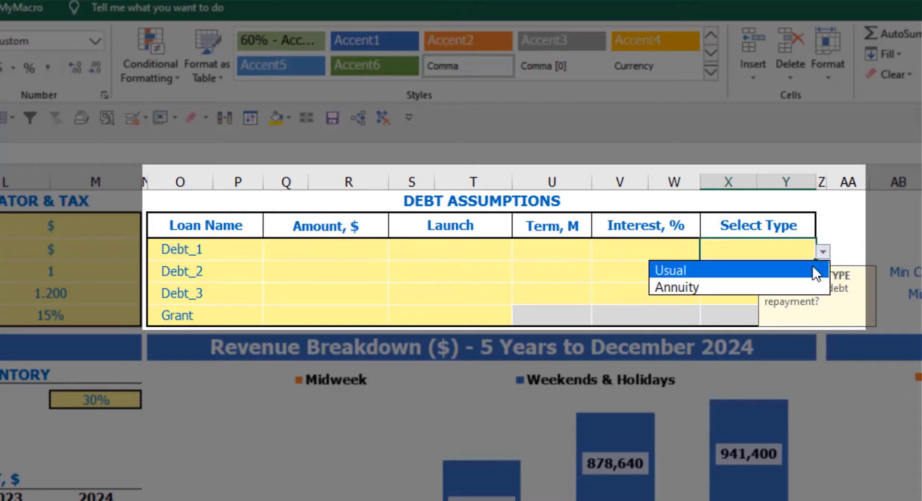
left_click(801, 287)
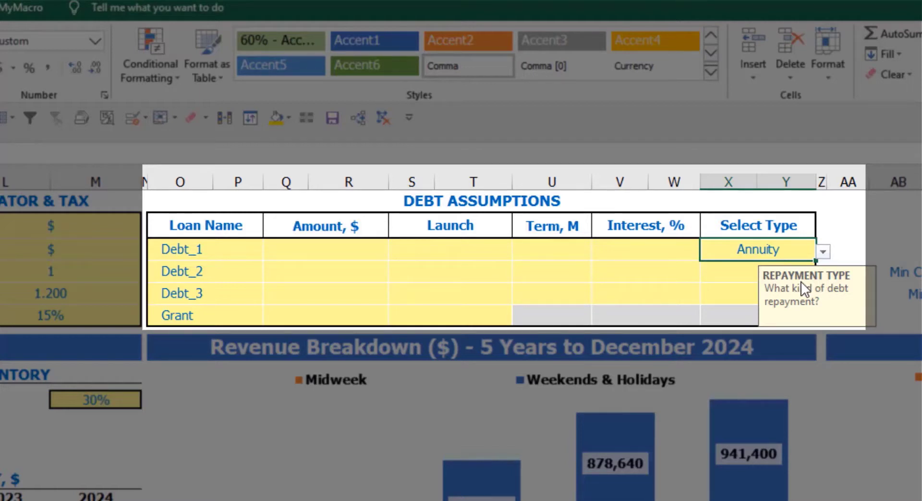
- Set Debt_1's repayment type to Usual and its loan amount to 1,000,000
left_click(823, 252)
left_click(790, 269)
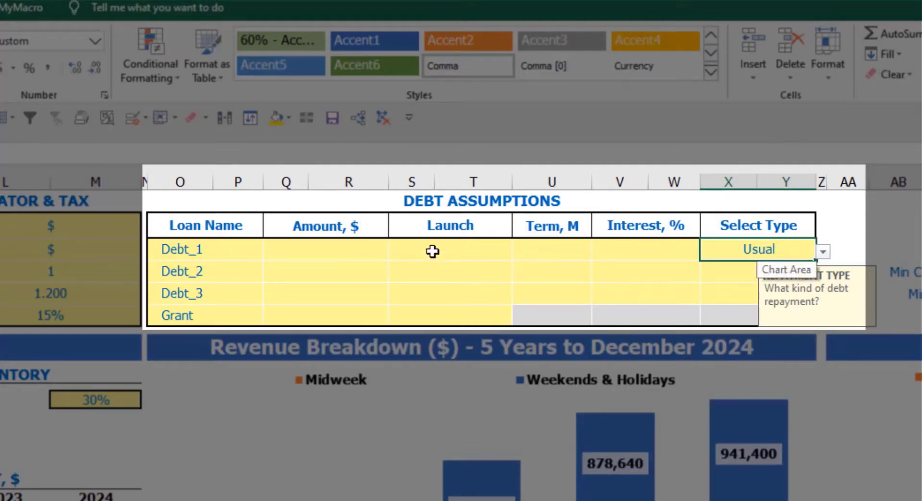
left_click(364, 250)
type("1,00")
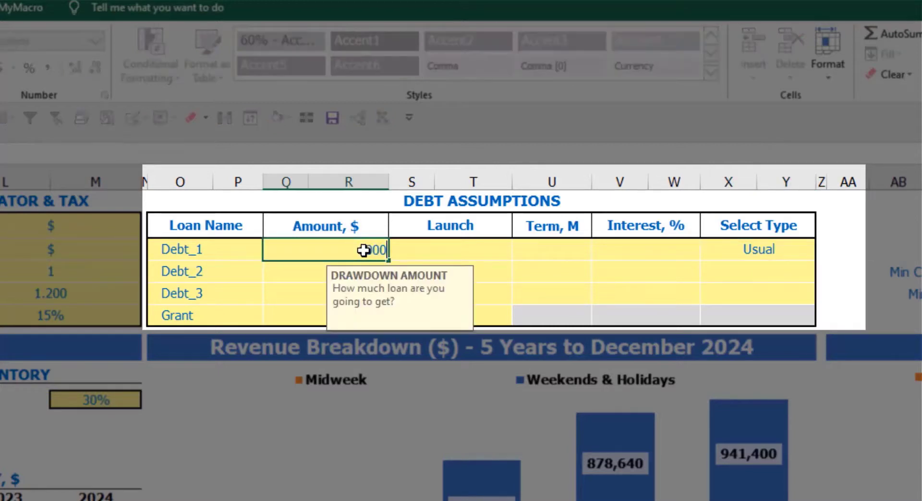
type("0,000")
key("Return")
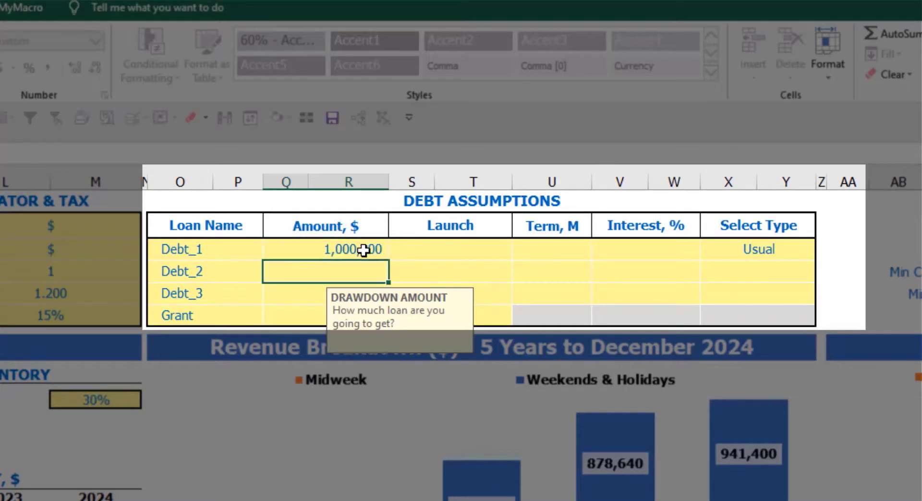
- Set Debt_1's launch date to Feb-20 and its repayment term to 60 months
left_click(510, 248)
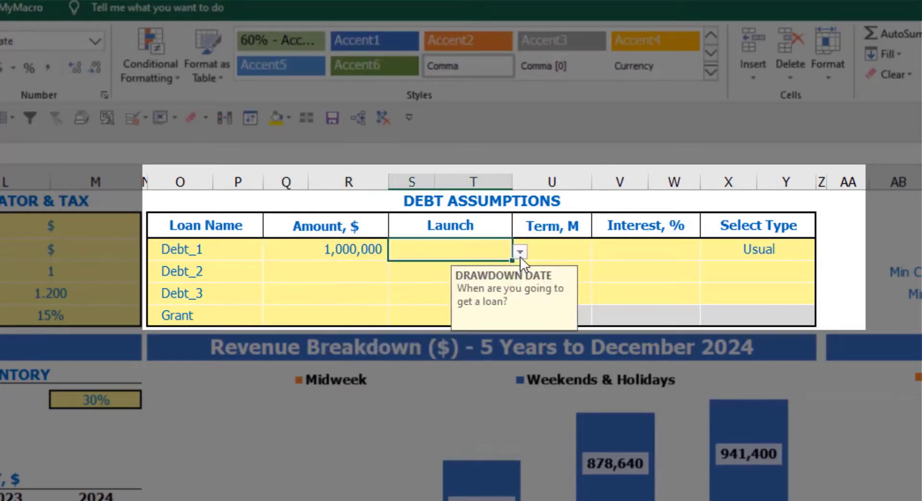
left_click(520, 252)
left_click(478, 285)
left_click(554, 241)
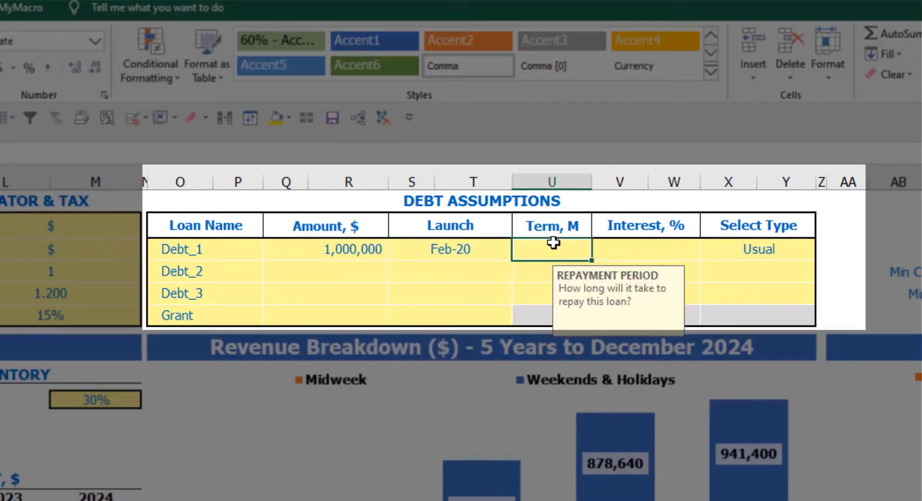
type("60")
key("Return")
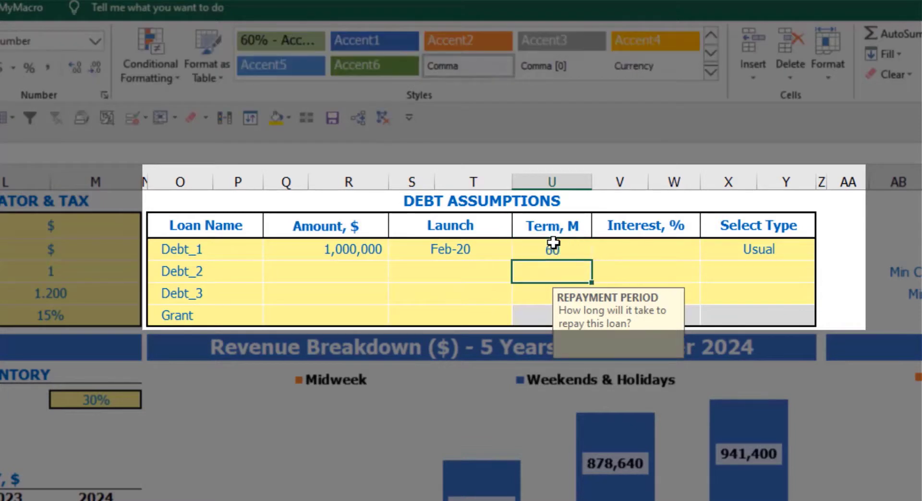
- Set Debt_1's annual interest rate to 5%
left_click(607, 248)
type("5")
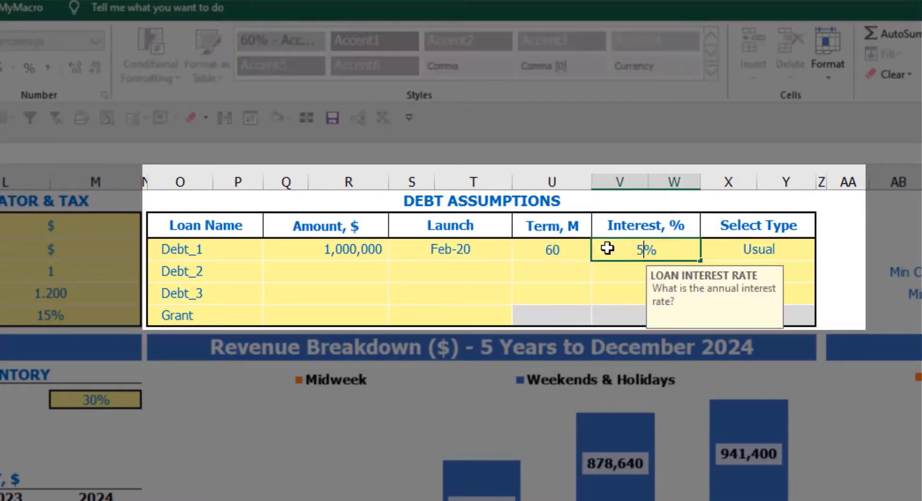
key("Return")
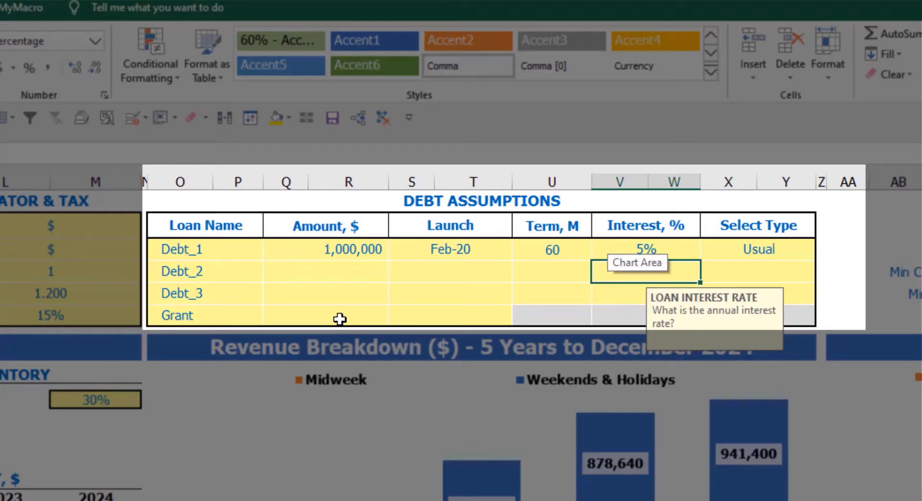
- Set the grant amount to 500,000 and its launch date to Mar-20 in the debt assumptions
left_click(344, 318)
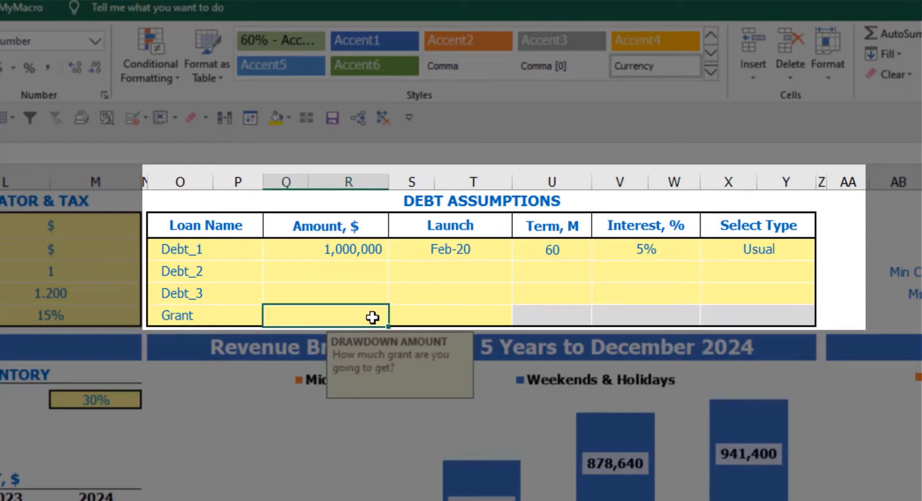
type("500000")
key("Return")
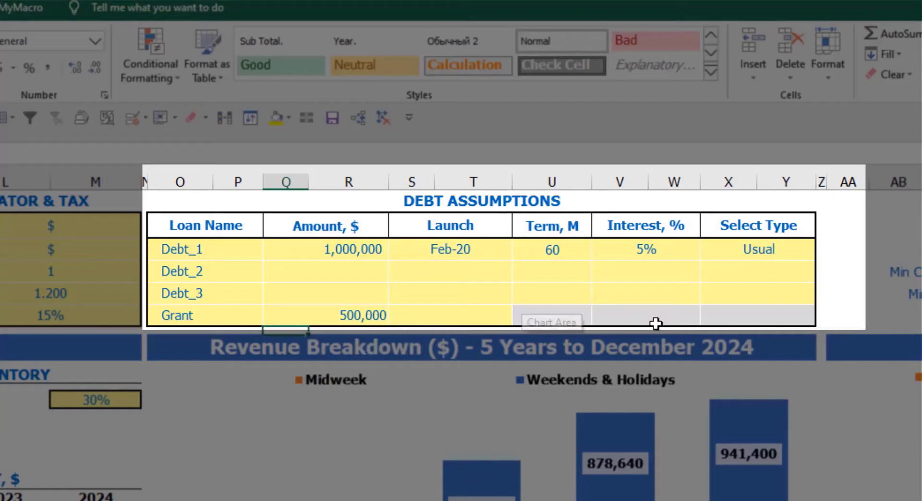
left_click(476, 318)
left_click(520, 317)
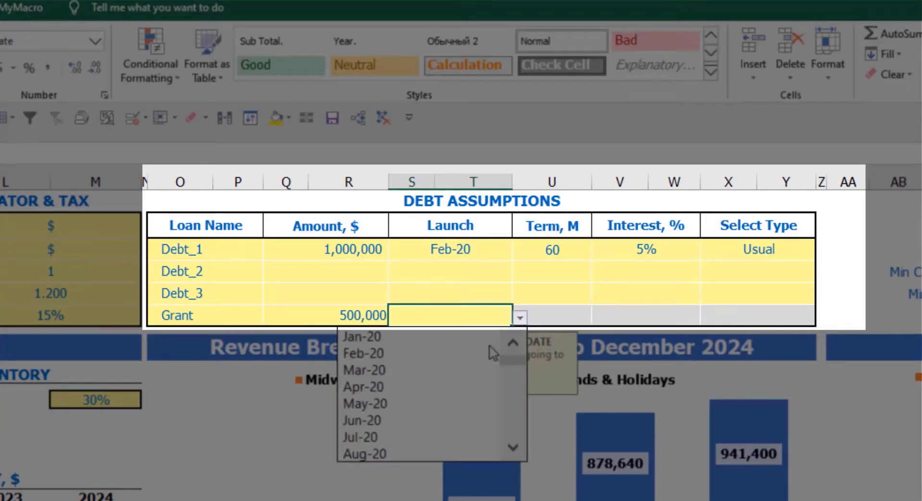
left_click(461, 376)
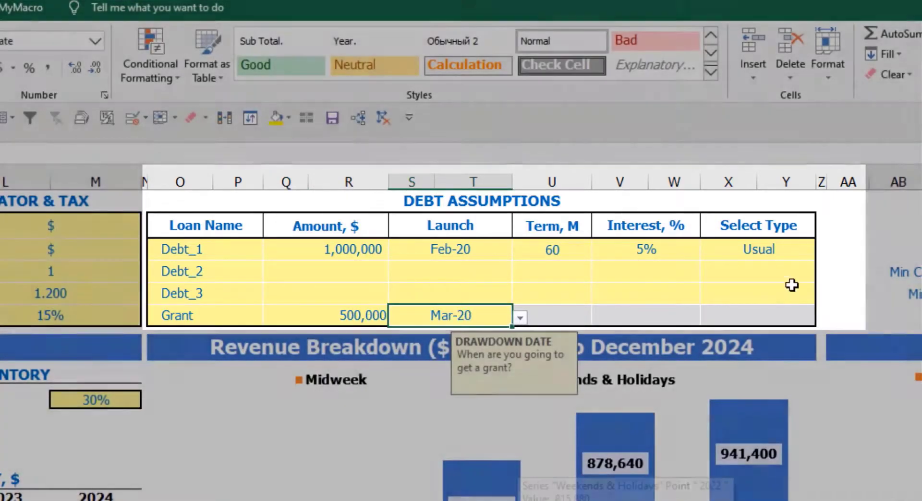
left_click(838, 233)
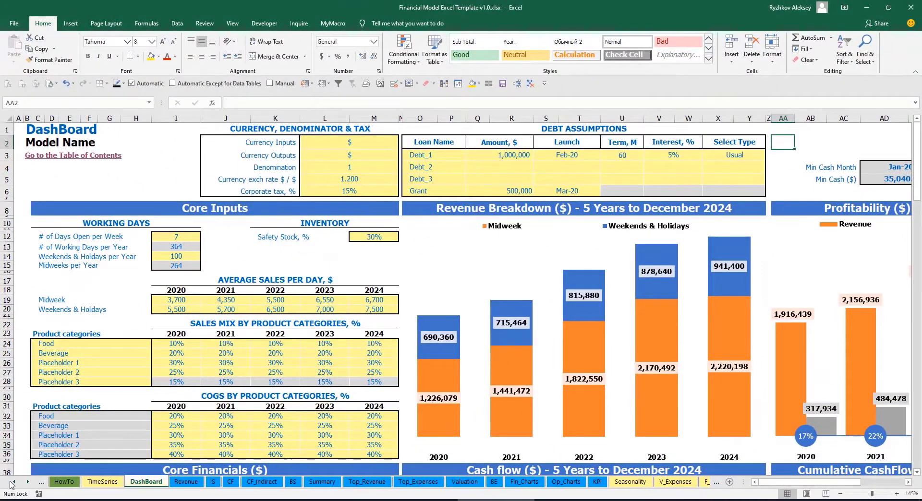
- Review the debt drawdowns, repayments, balances and interest expense for each loan and in total on the Capital sheet
left_click(27, 482)
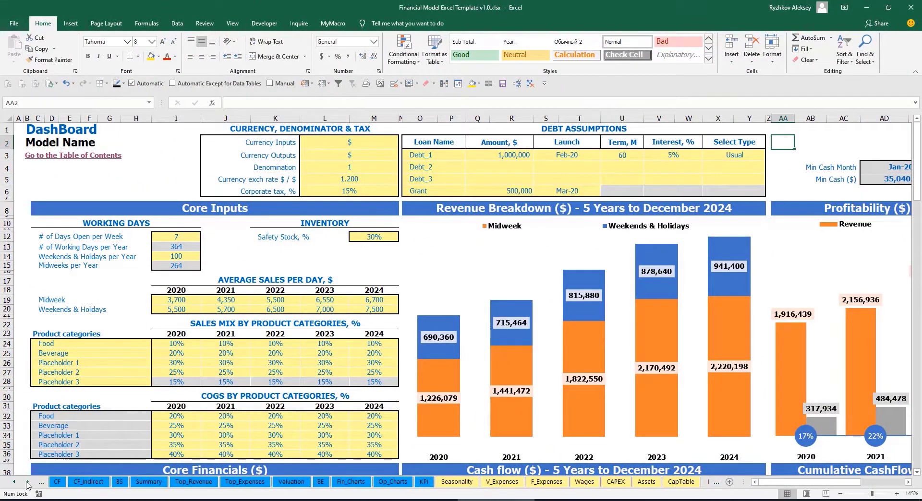
left_click(27, 483)
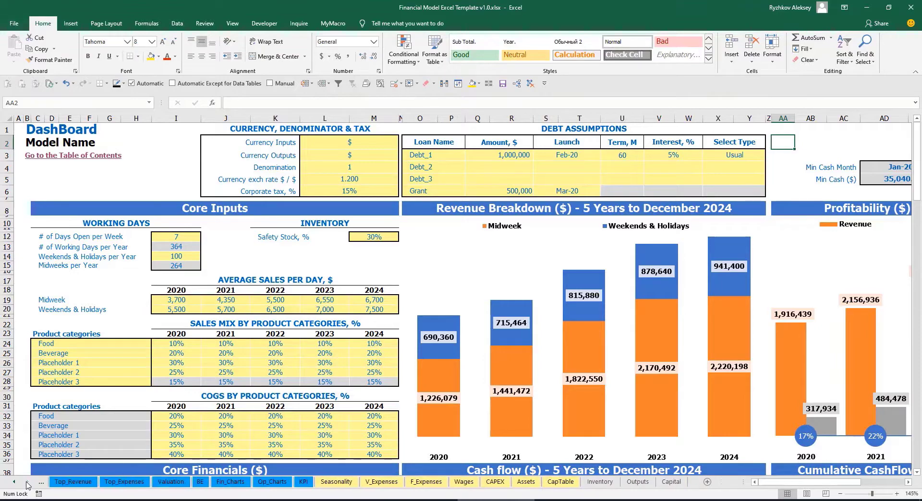
left_click(678, 483)
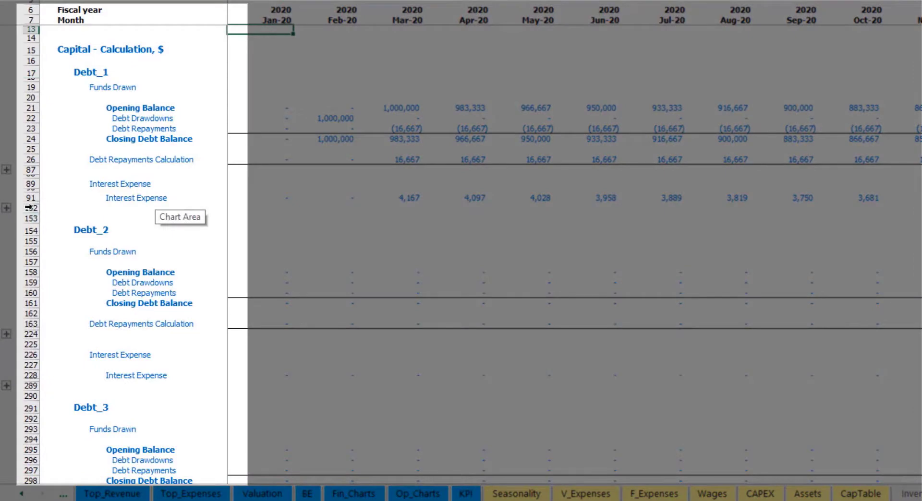
scroll(30, 207, "down", 5)
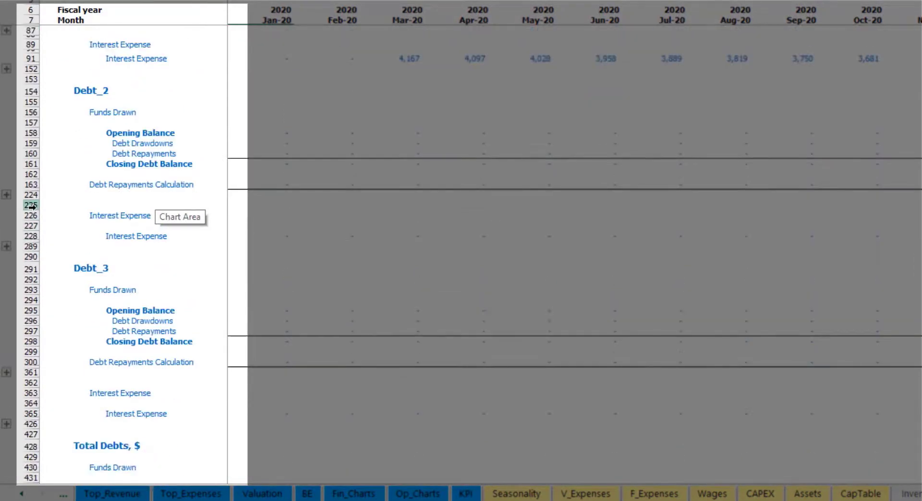
scroll(30, 207, "down", 5)
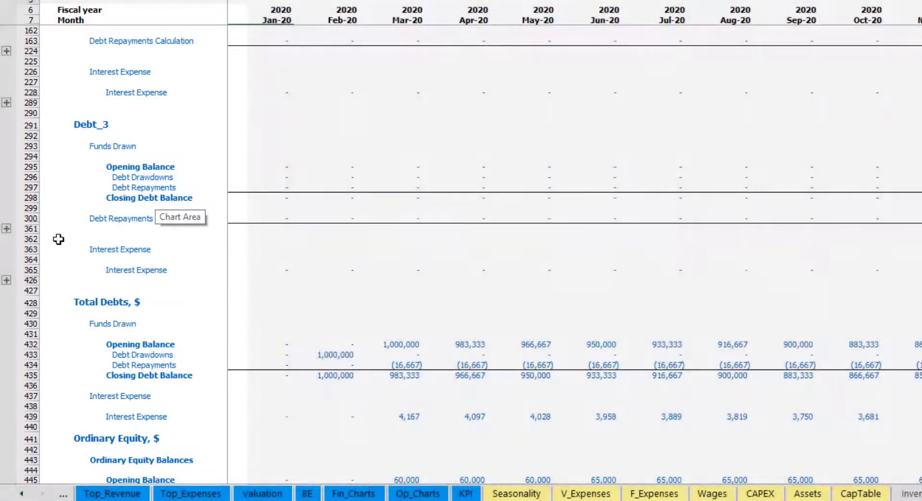
scroll(58, 239, "up", 10)
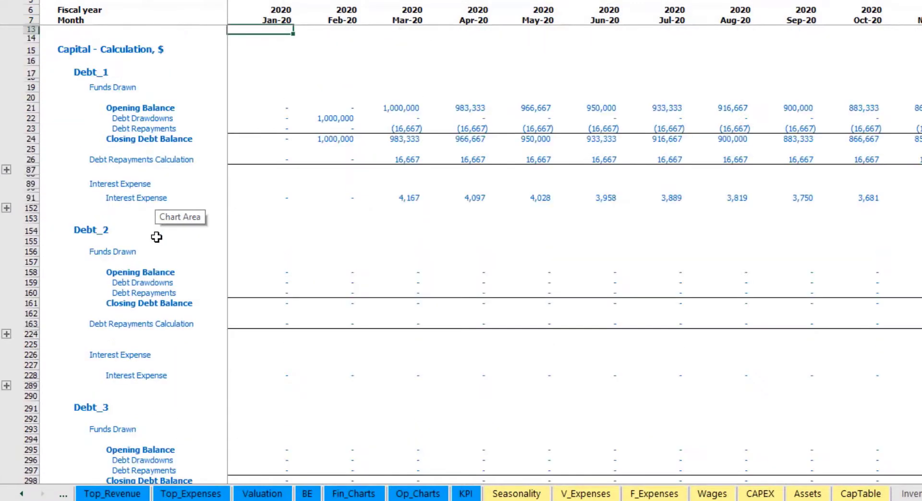
- Examine the monthly Interest Expense row in the Income Statement
left_click(21, 494)
left_click(21, 493)
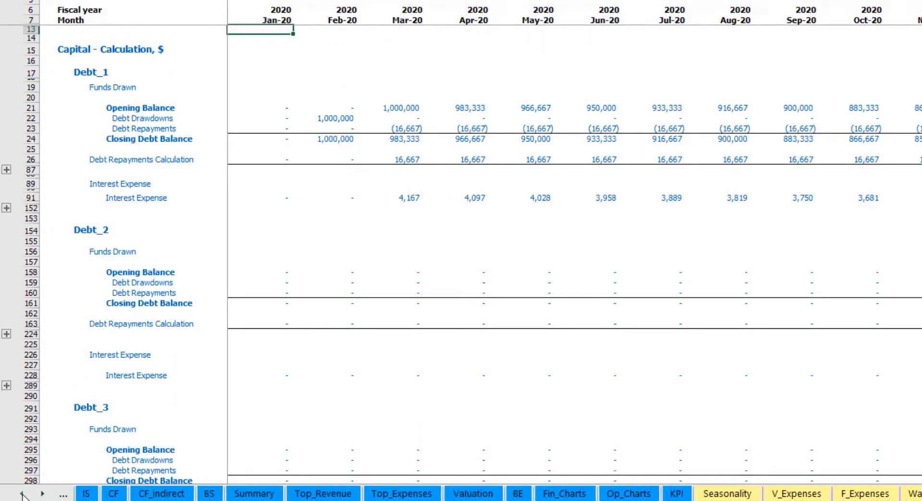
left_click(85, 494)
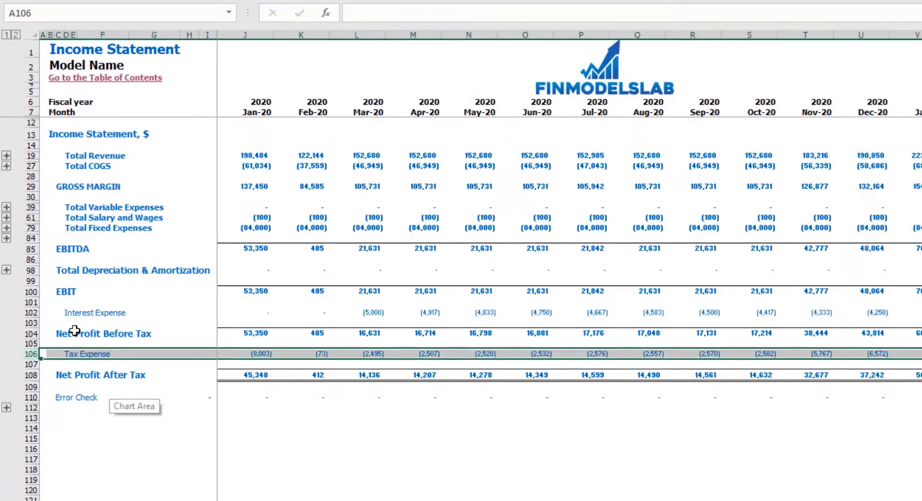
key("Up")
key("Up")
key("Up")
key("Up")
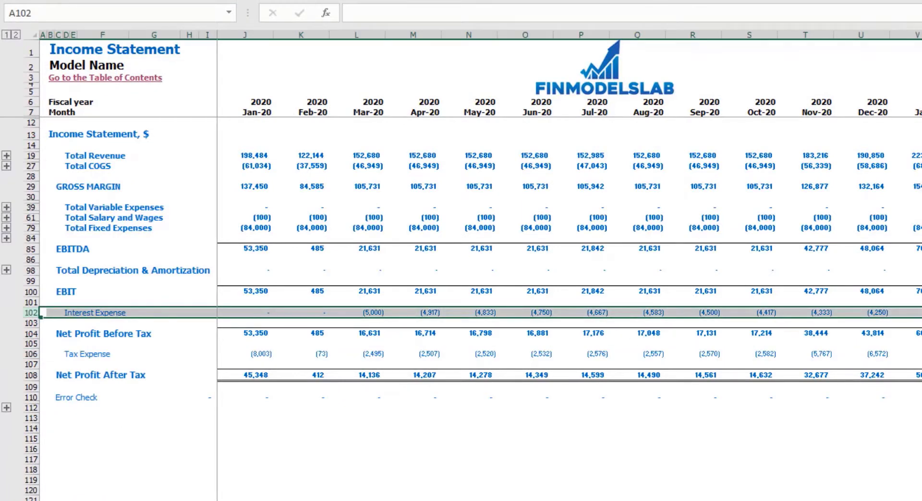
- Examine Interest Paid, Debt Drawdowns and Debt Repayments in the Cash Flow Statement, plus the Debt row in the Balance Sheet
key("ctrl+Page_Down")
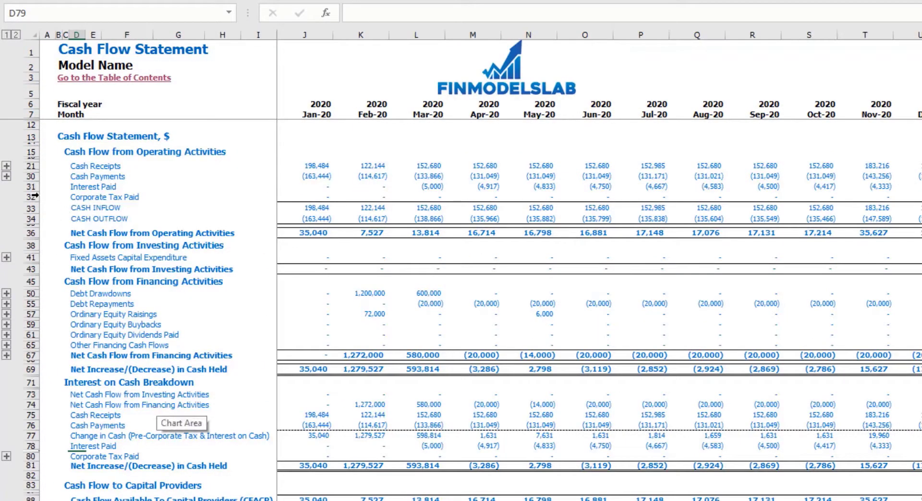
left_click(28, 187)
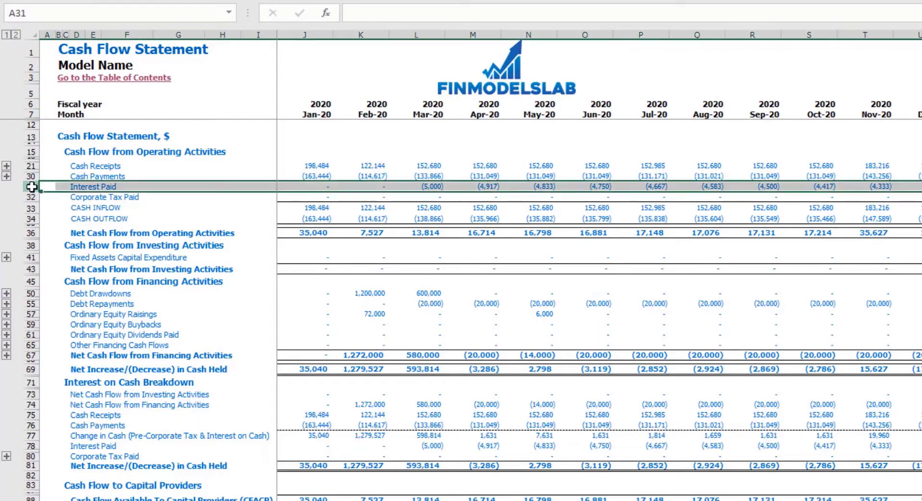
left_click(31, 294)
left_click(32, 304)
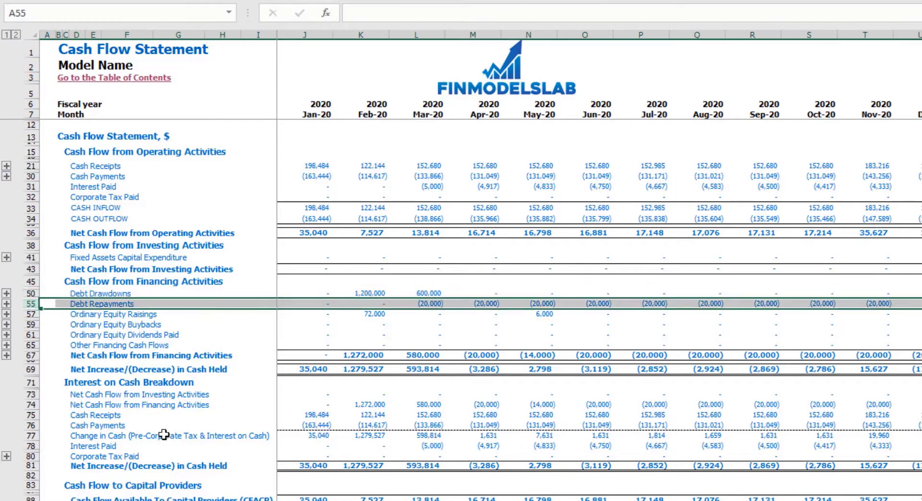
key("ctrl+Page_Down")
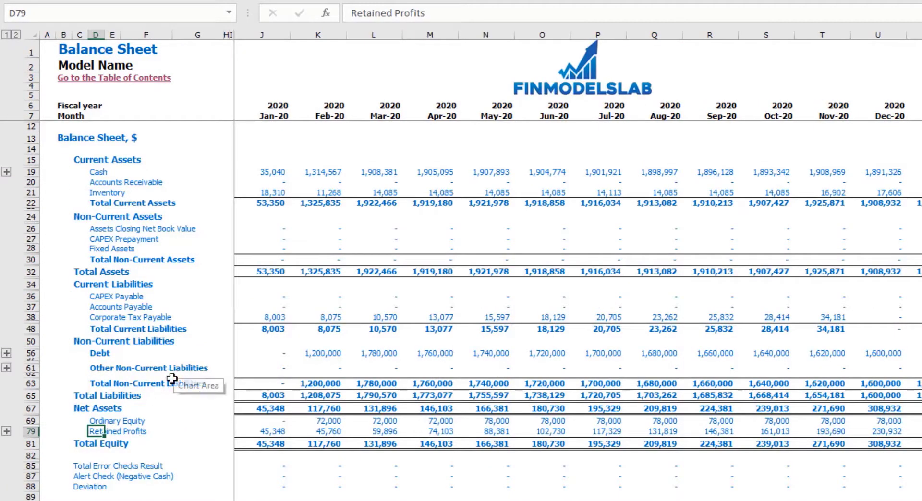
left_click(30, 353)
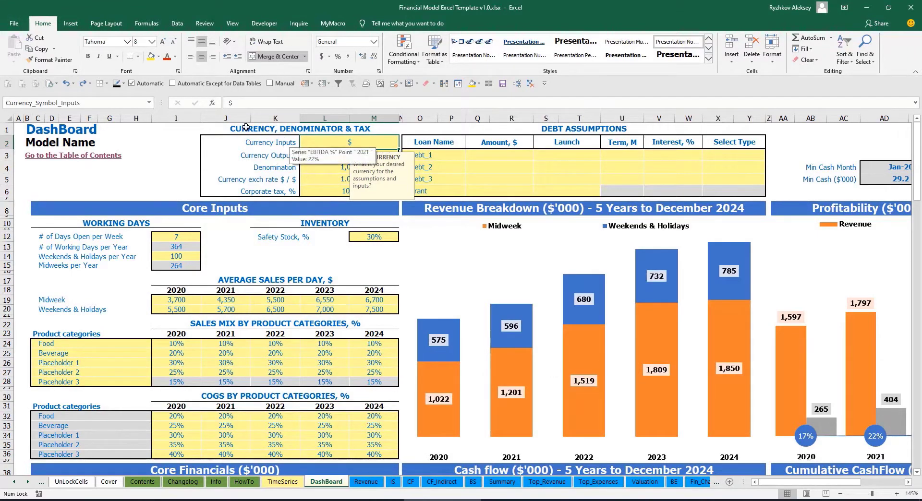
- Set the input currency to USD in the DashBoard's currency, denominator and tax assumptions
left_click(165, 148)
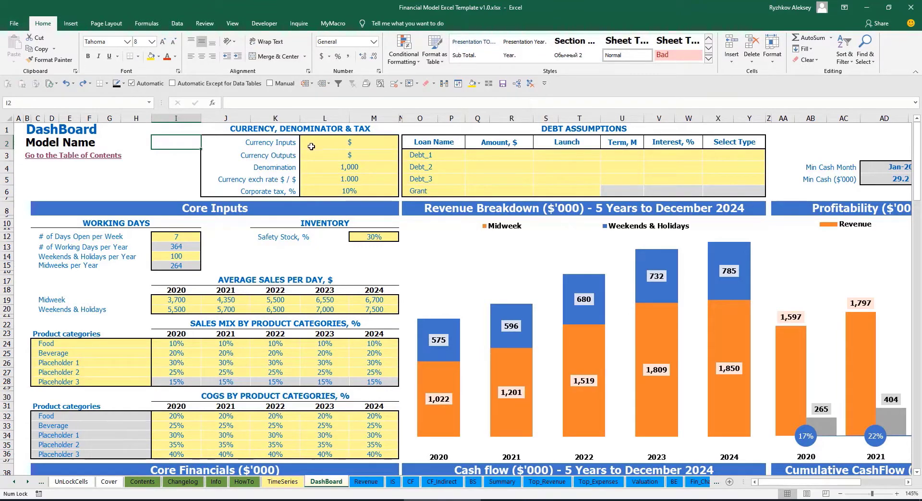
left_click(337, 144)
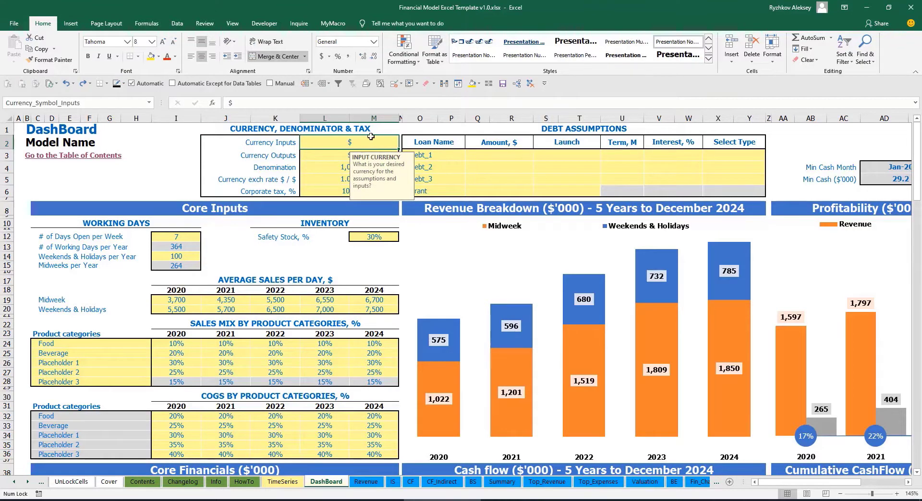
left_click(324, 153)
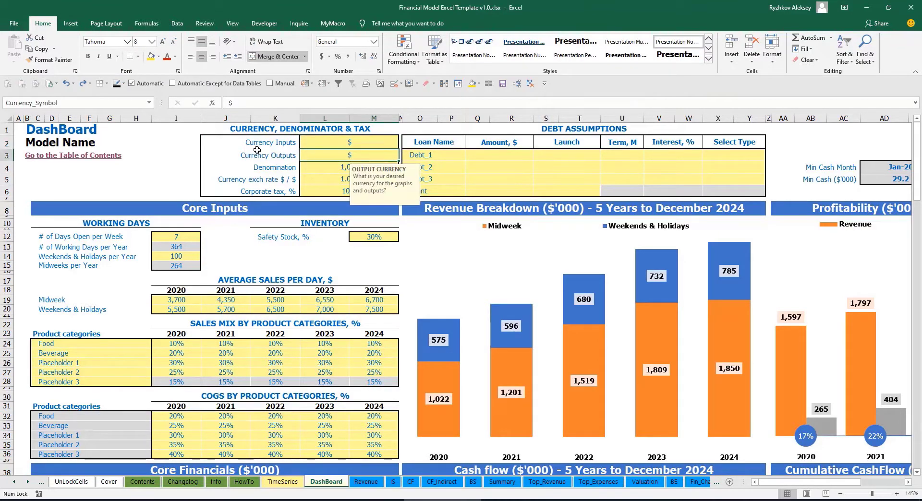
left_click(326, 147)
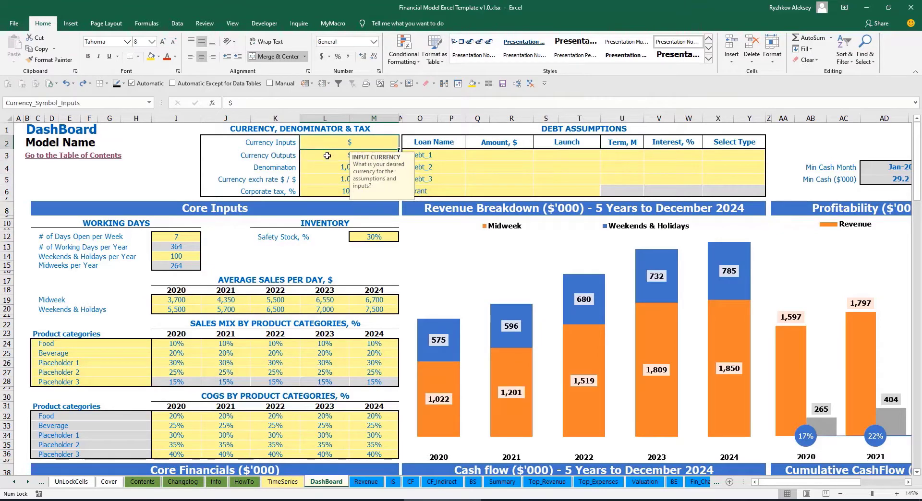
left_click(327, 155)
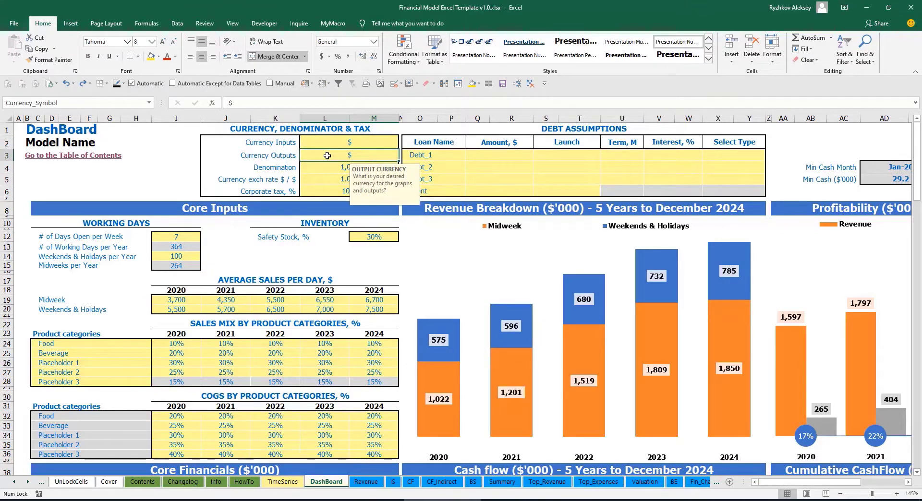
left_click(340, 144)
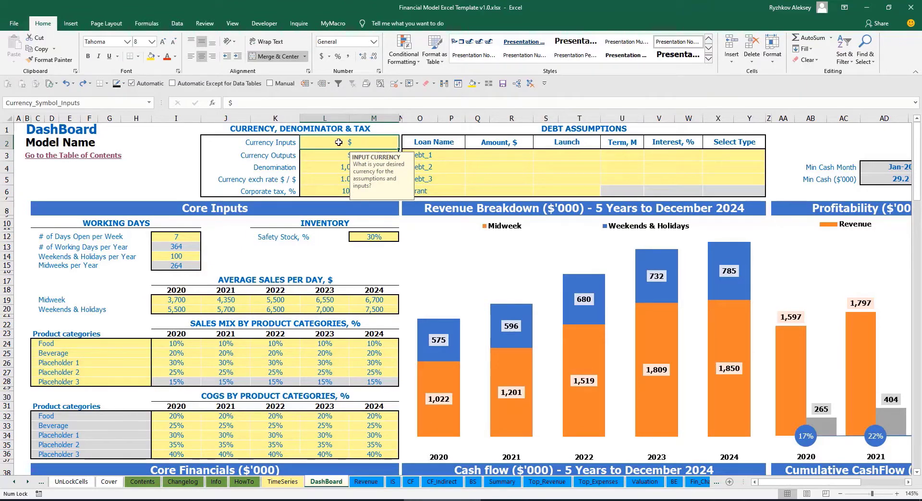
type("USD")
key("Return")
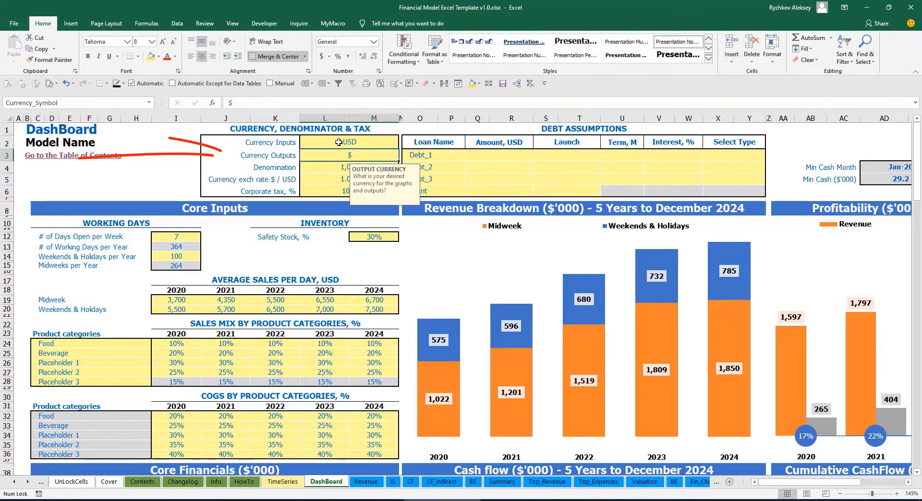
- Set the output currency for graphs and reports to EUR
type("EUR")
key("Return")
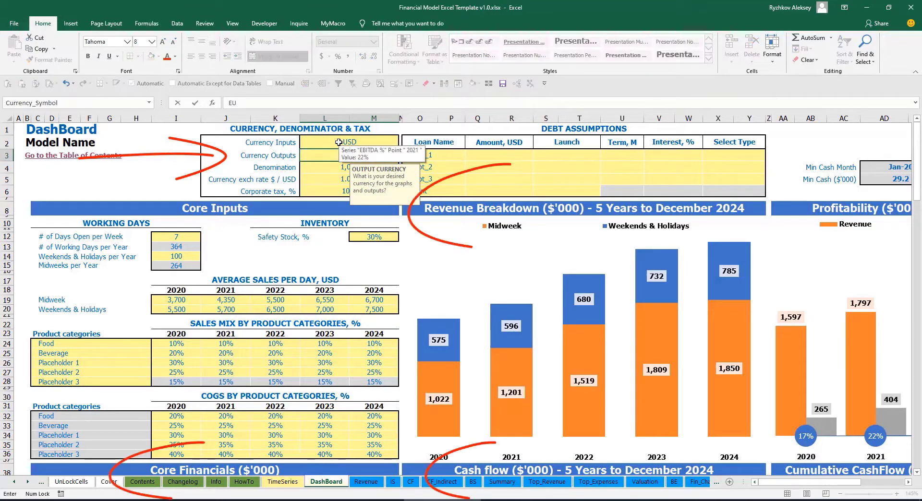
key("Return")
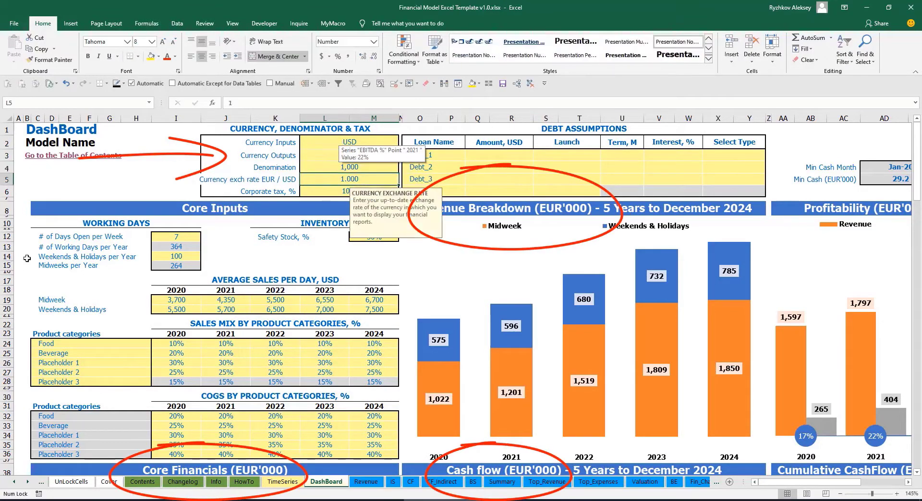
left_click(174, 156)
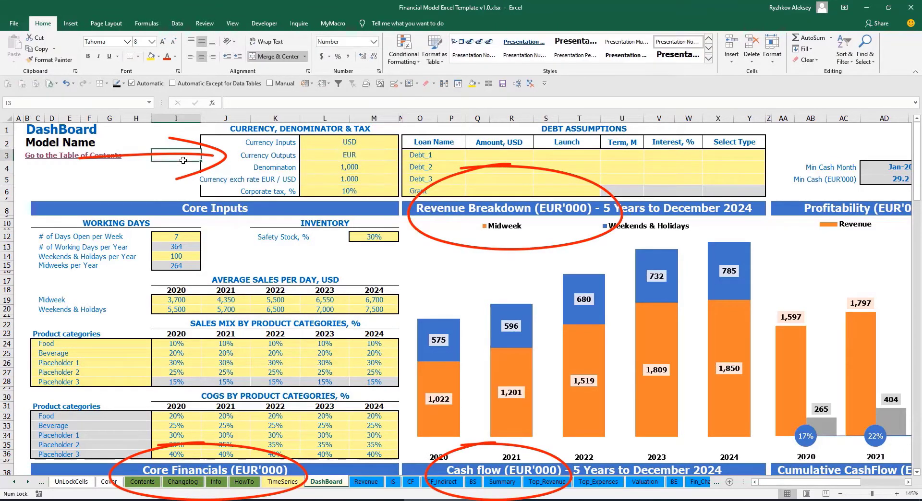
- Set the EUR / USD currency exchange rate to 1.2 and review it against the input and output currencies
left_click(344, 179)
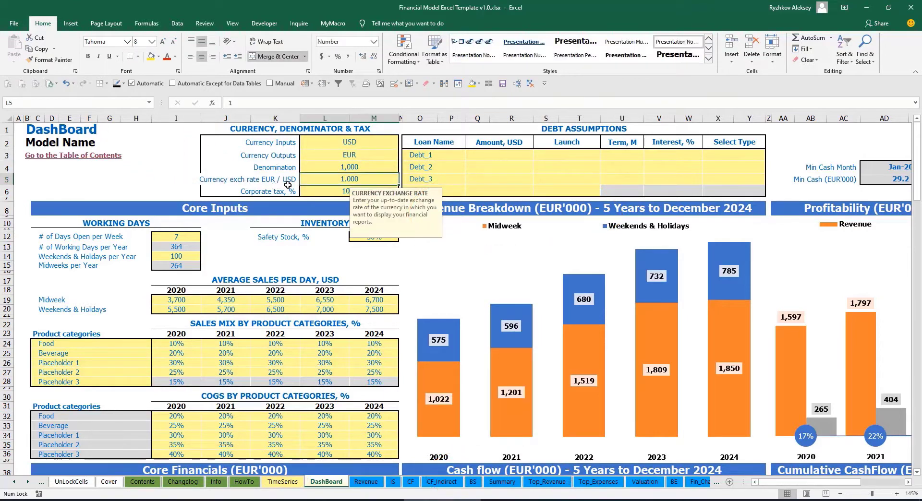
type("1")
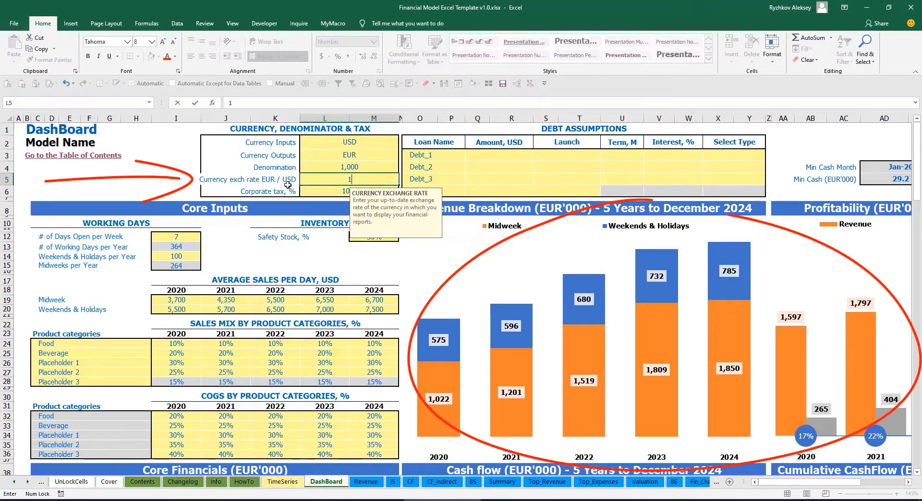
type(".2")
key("Return")
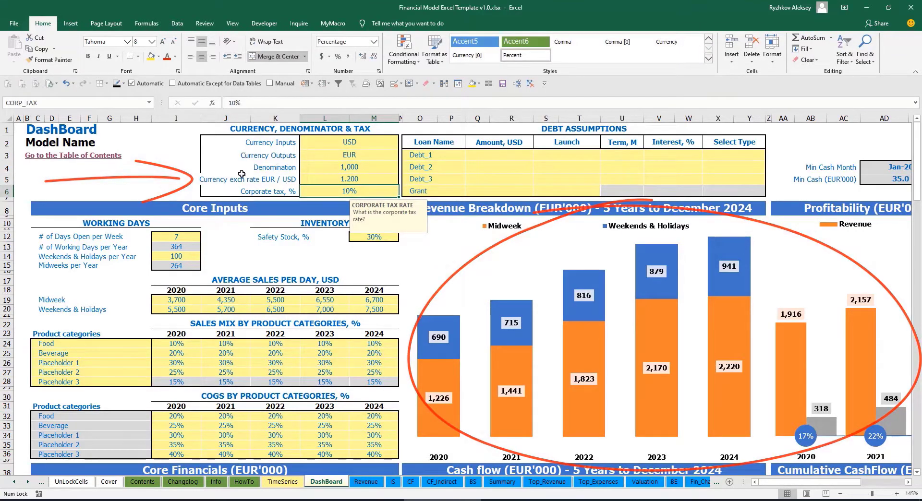
left_click(345, 142)
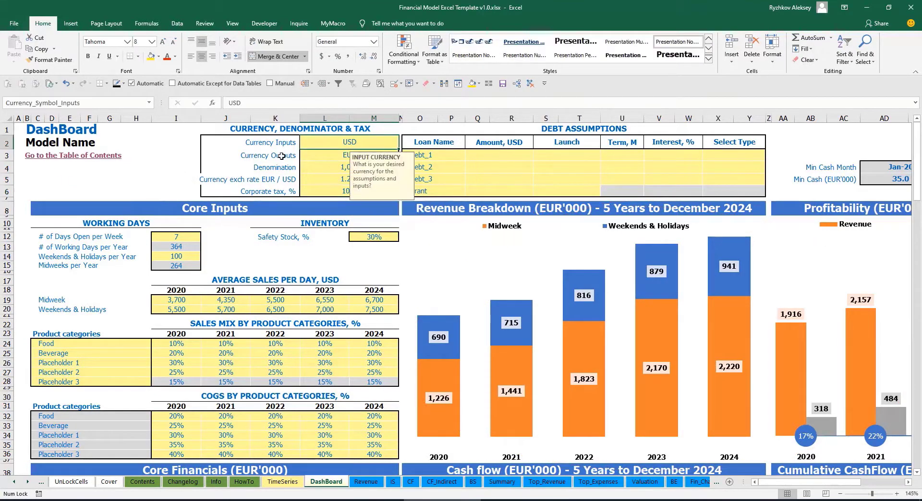
left_click(325, 156)
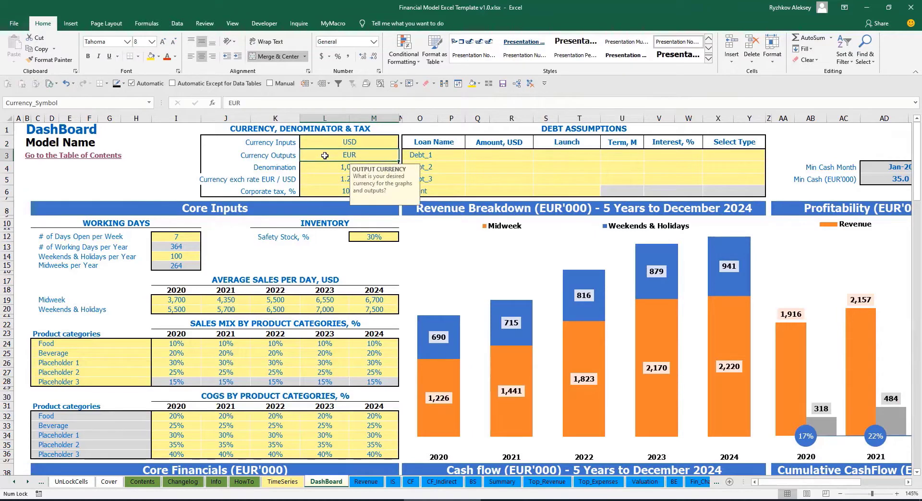
left_click(314, 179)
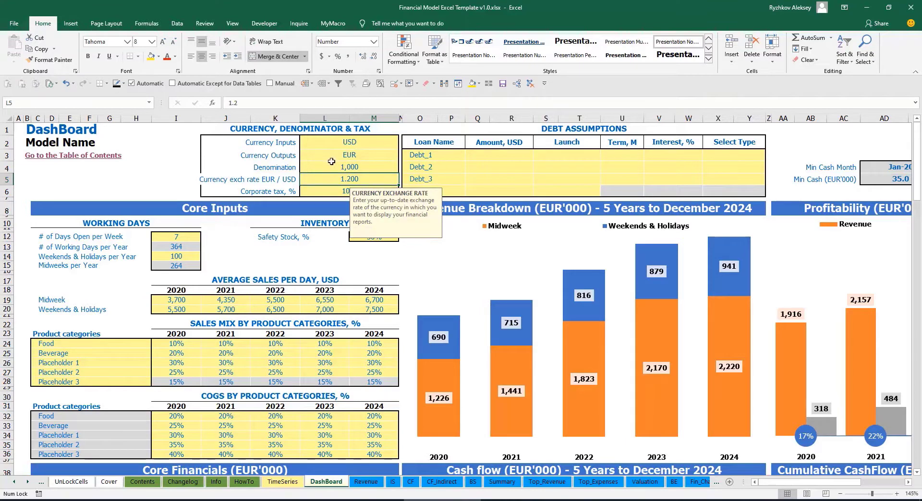
- Check the DashBoard's denomination setting and how it appears in the Income Statement headings on the Summary sheet
left_click(331, 164)
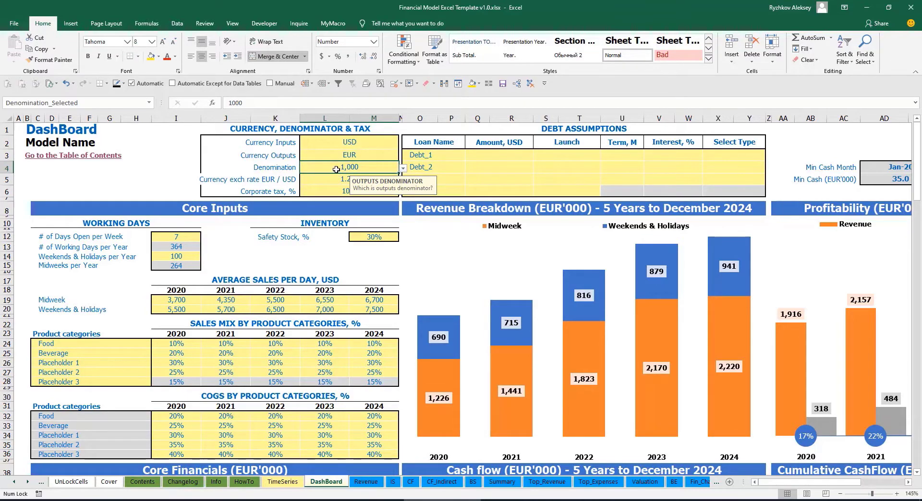
left_click(502, 482)
left_click(151, 164)
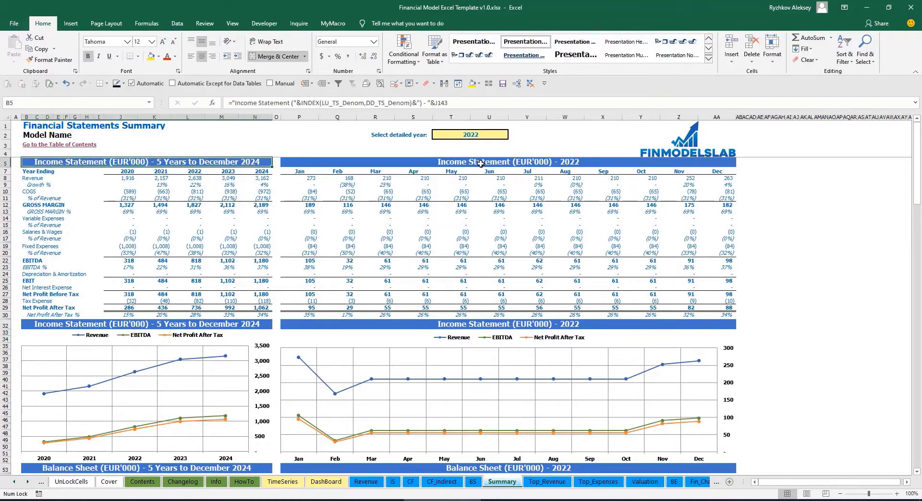
left_click(510, 161)
left_click(199, 160)
- Set the denomination to 1,000,000 on the DashBoard and check the Income Statement headings on the Summary sheet
left_click(326, 481)
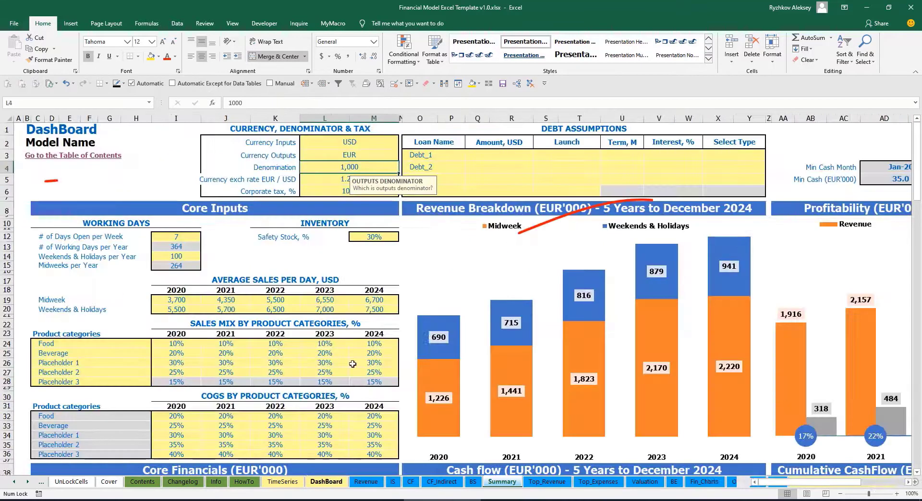
left_click(403, 168)
left_click(336, 197)
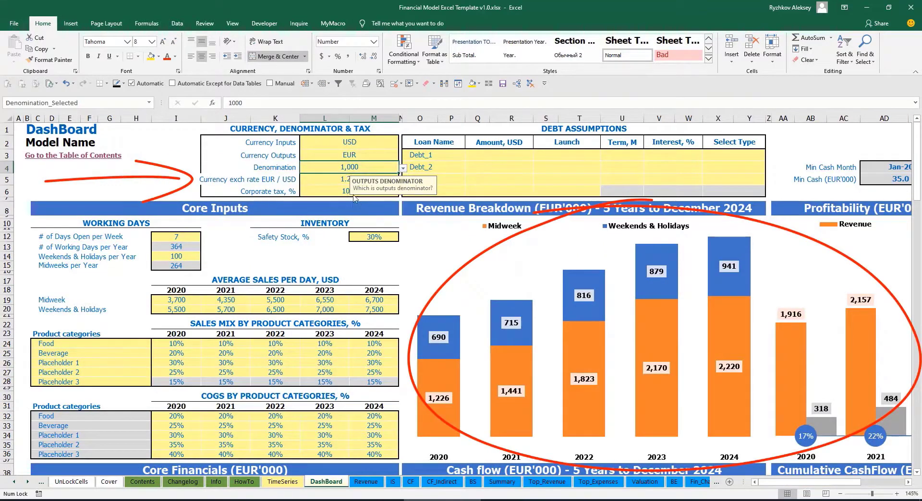
left_click(502, 482)
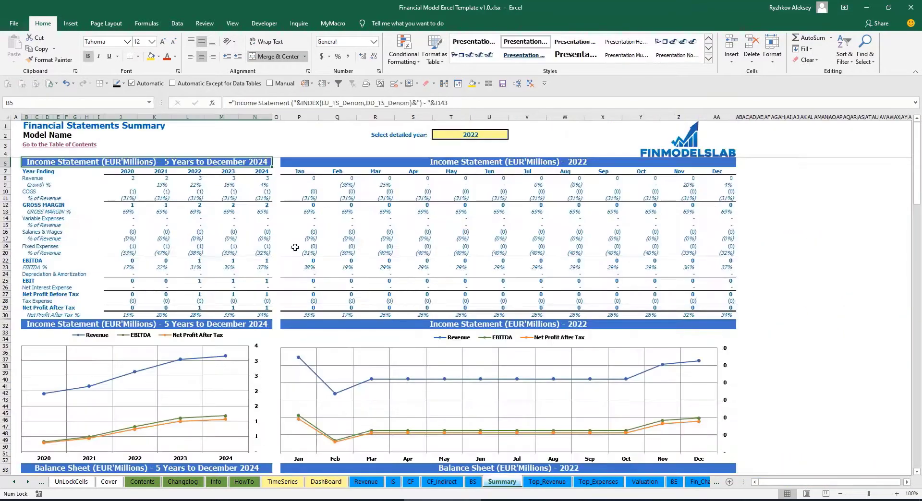
left_click(384, 162)
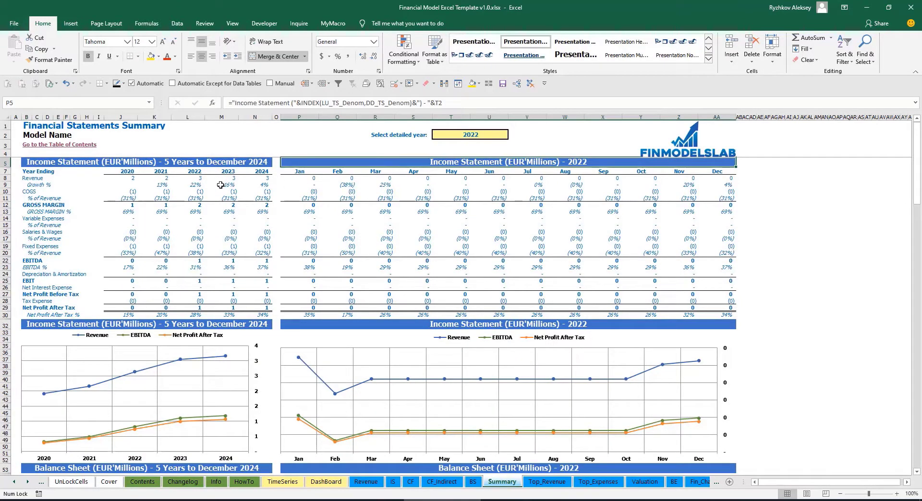
- Set the DashBoard's denomination to 1 and review the Income Statement figures on the Summary sheet
left_click(326, 481)
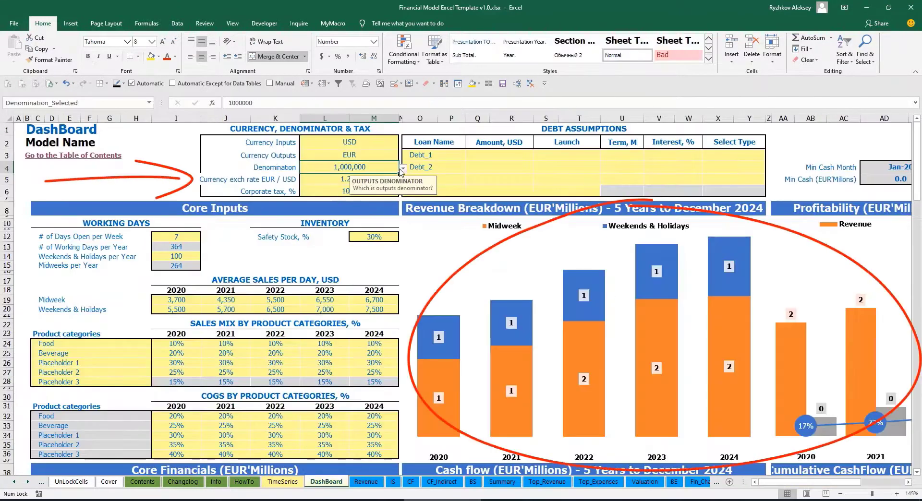
left_click(402, 167)
left_click(338, 179)
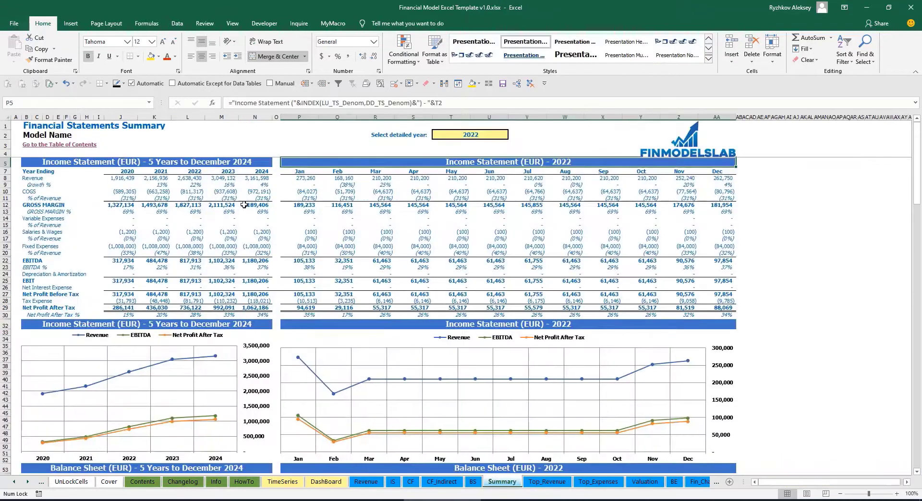
- Set the corporate tax rate to 15% on the DashBoard and examine the Tax Expense row in the Income Statement
left_click(326, 482)
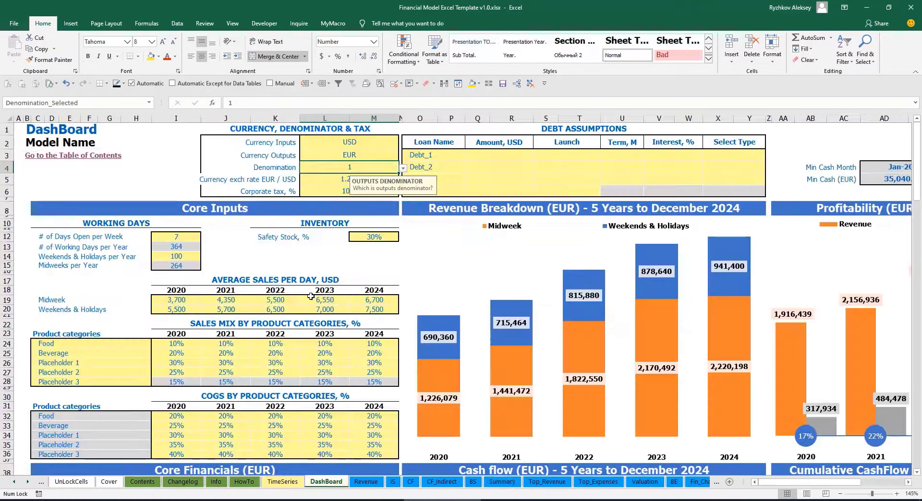
left_click(328, 189)
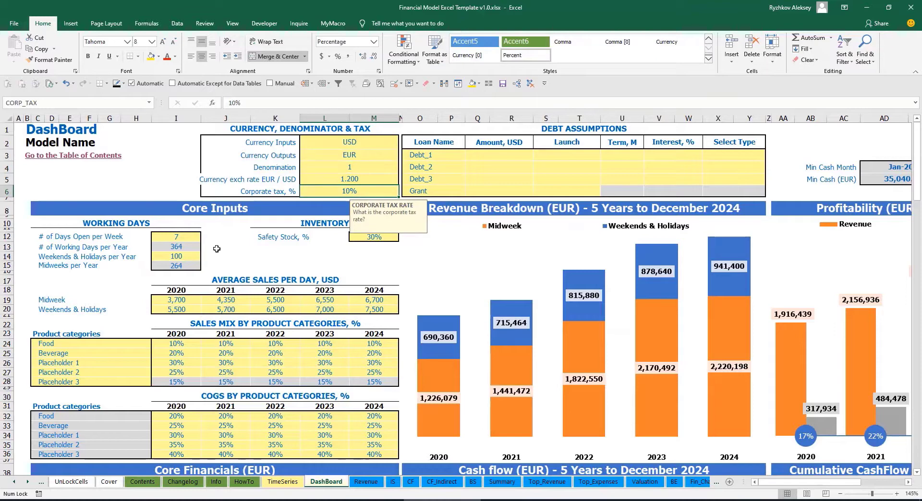
type("15")
key("Return")
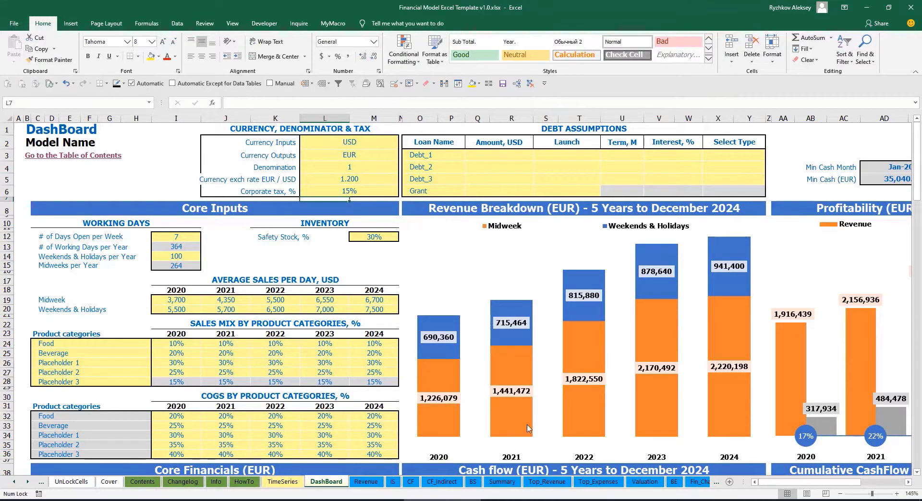
left_click(395, 484)
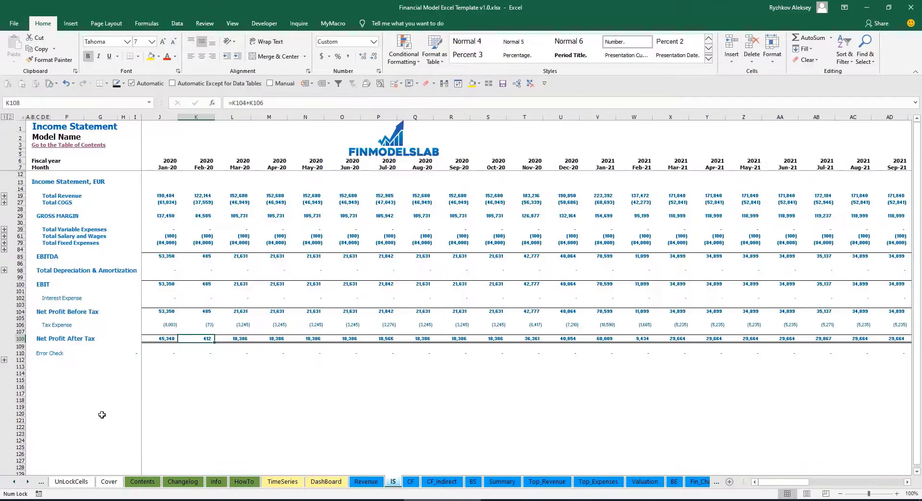
left_click(20, 325)
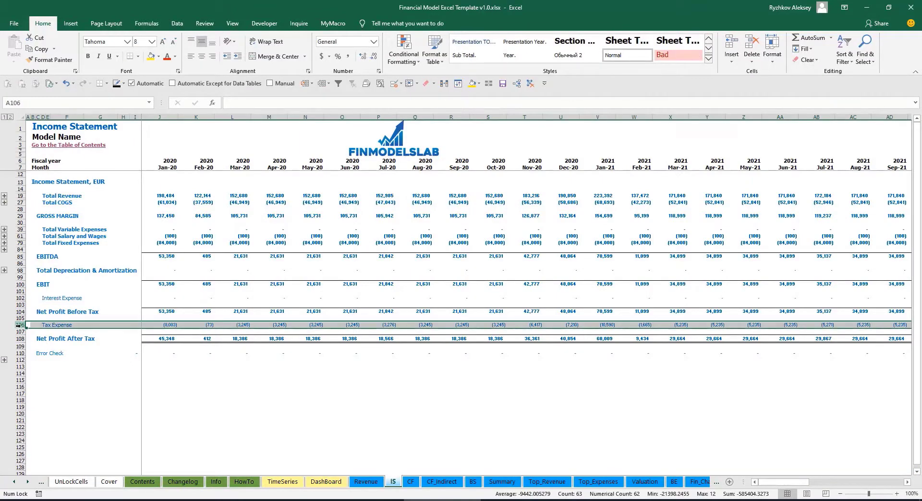